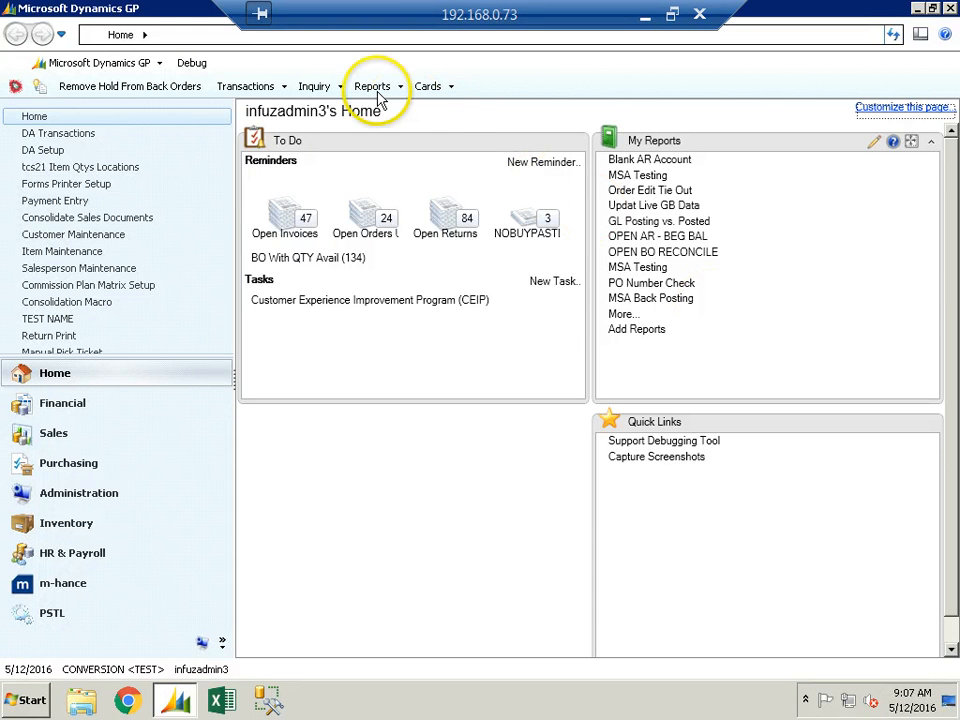
# Examine the available sales transactions and the record cards offered for sales, purchasing, inventory and financial
pyautogui.click(262, 87)
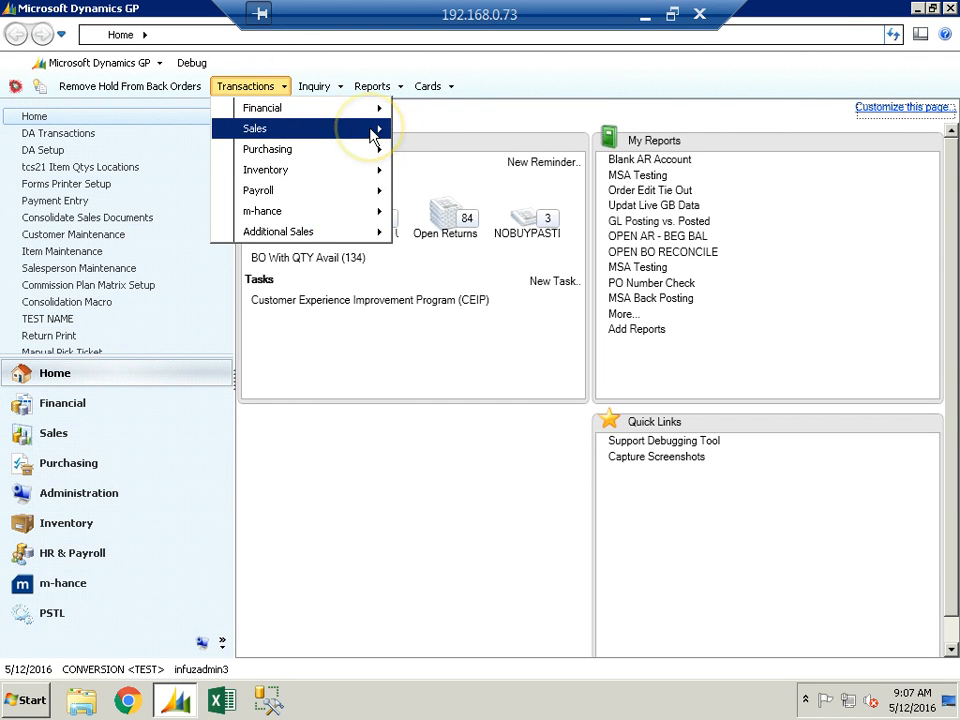
pyautogui.click(306, 128)
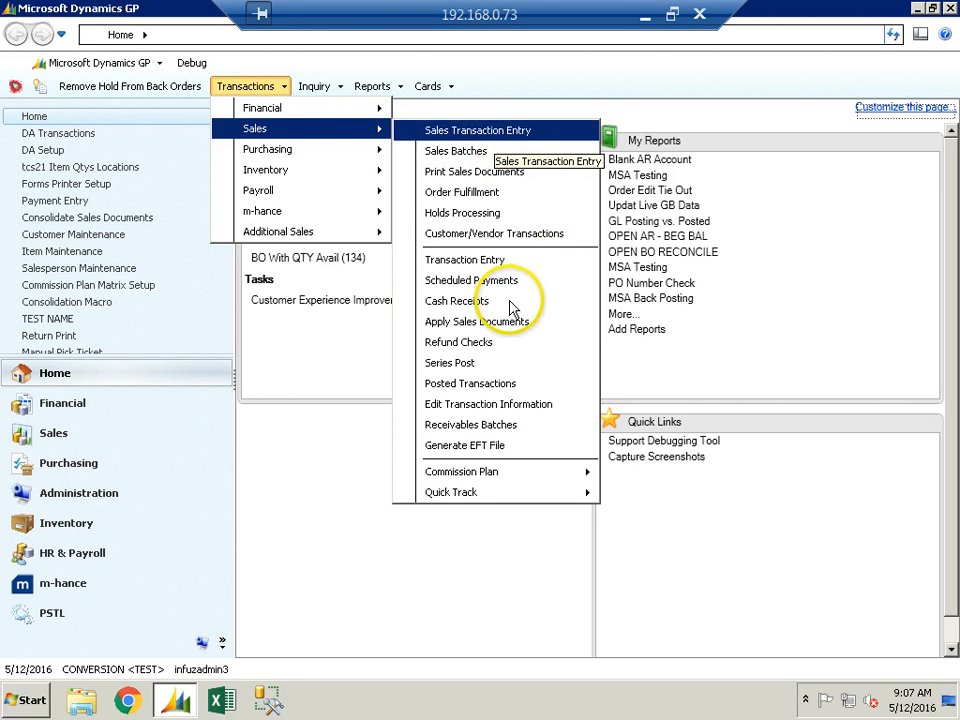
pyautogui.click(480, 86)
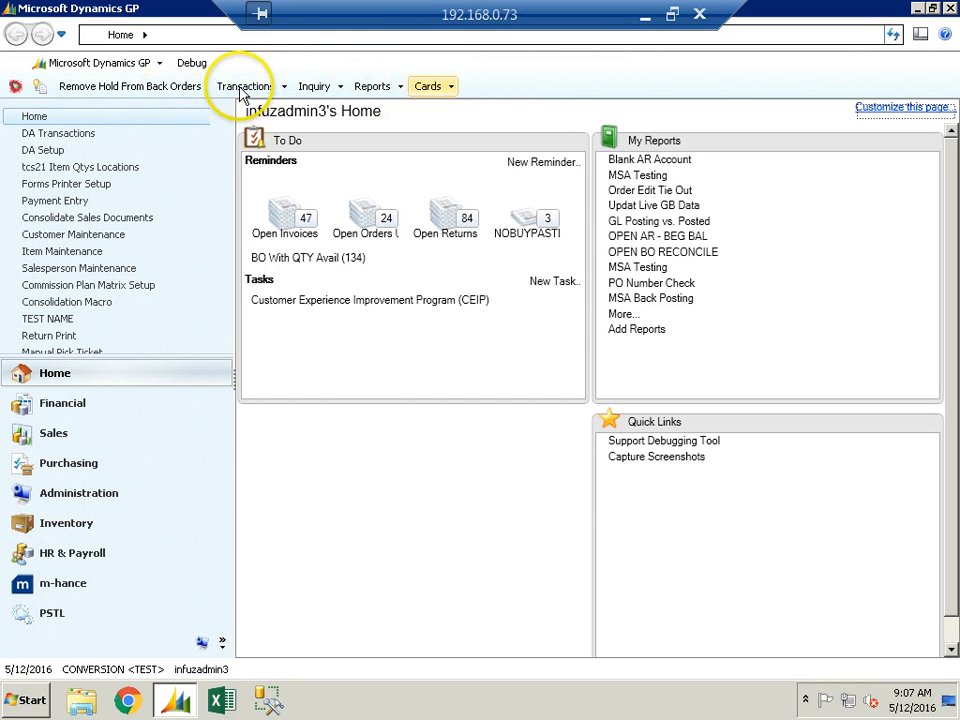
pyautogui.click(448, 88)
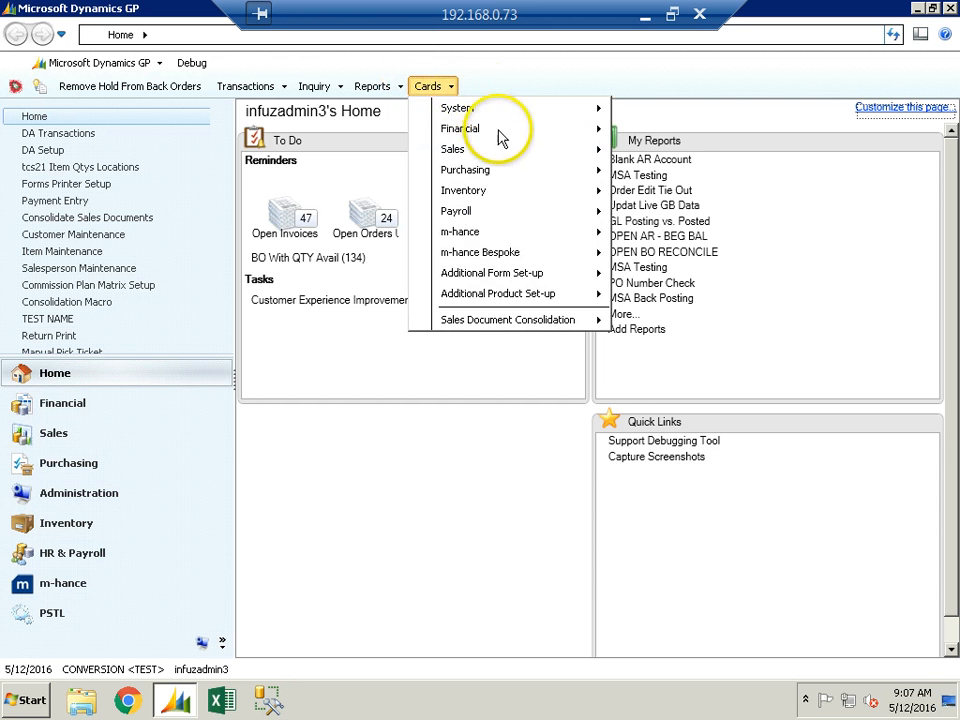
pyautogui.moveTo(504, 150)
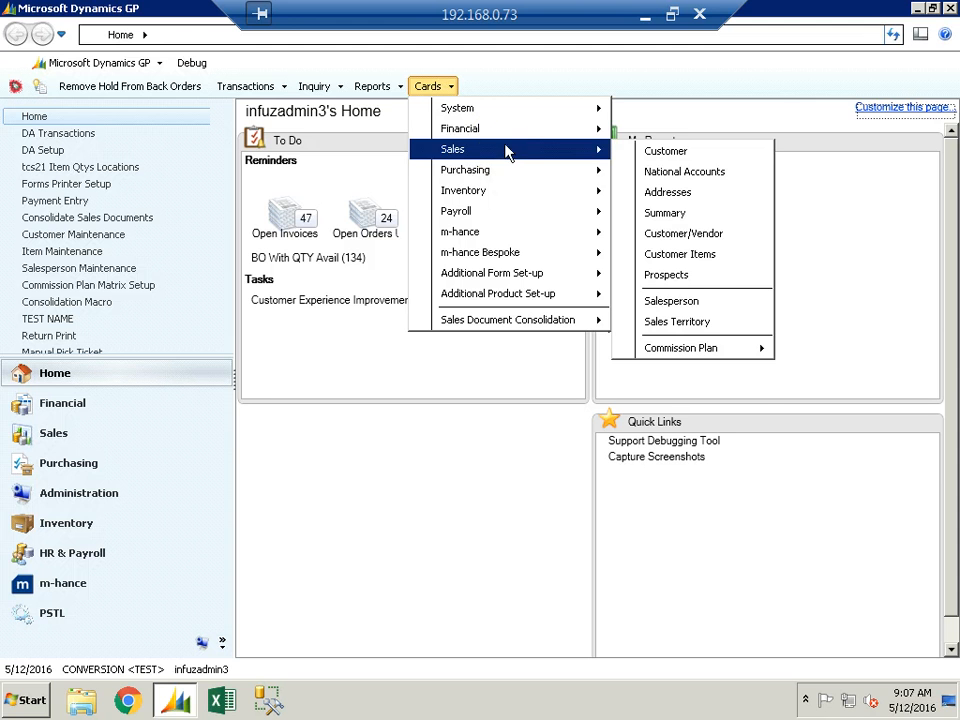
pyautogui.click(514, 172)
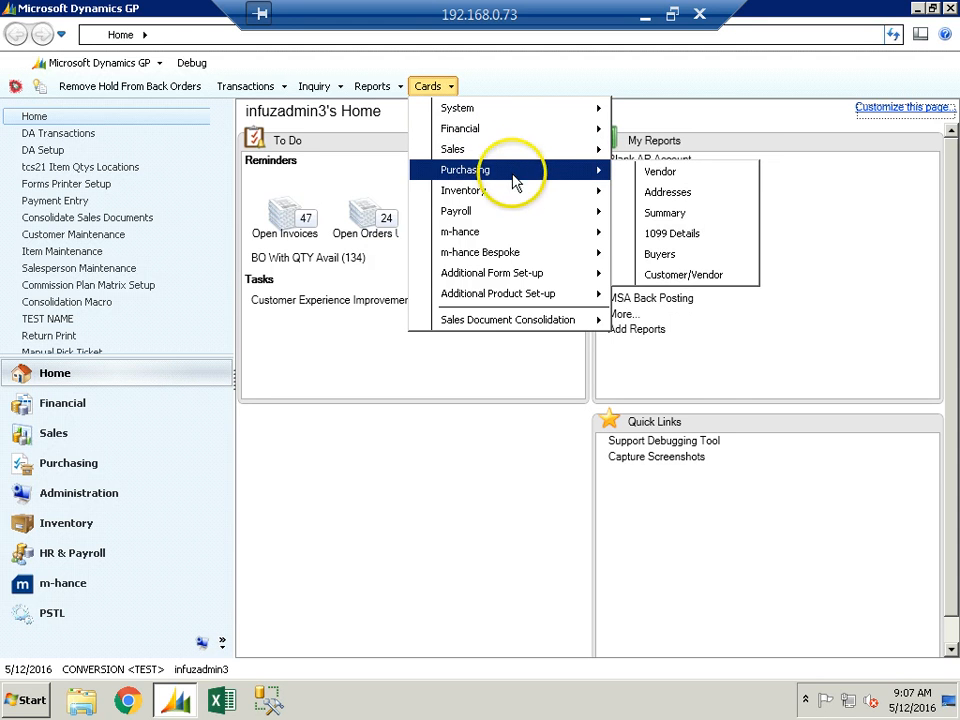
pyautogui.click(514, 190)
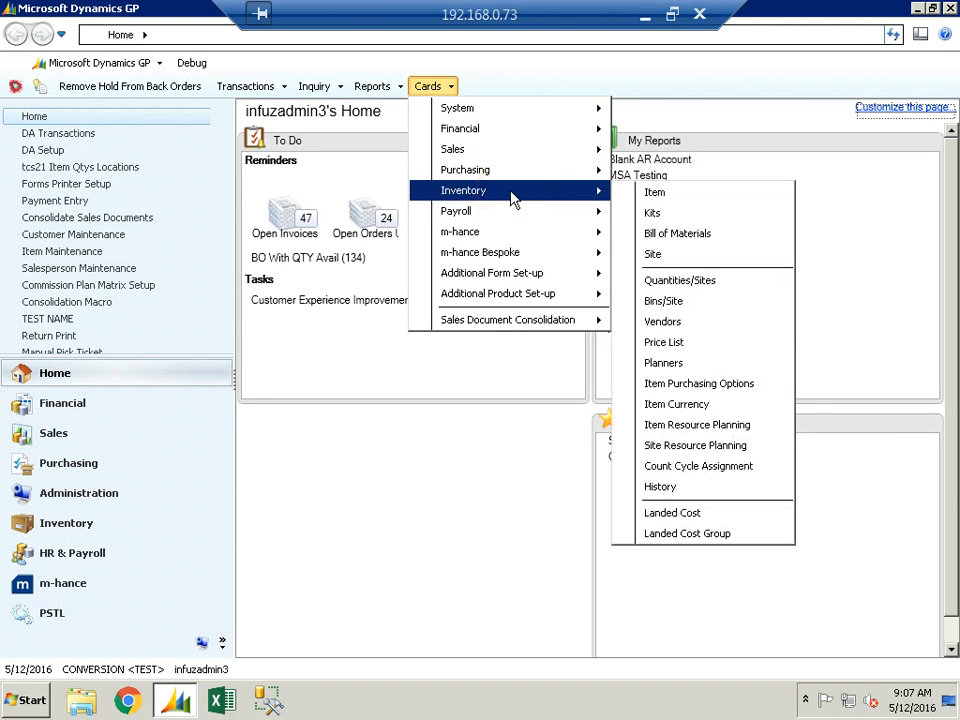
pyautogui.click(510, 130)
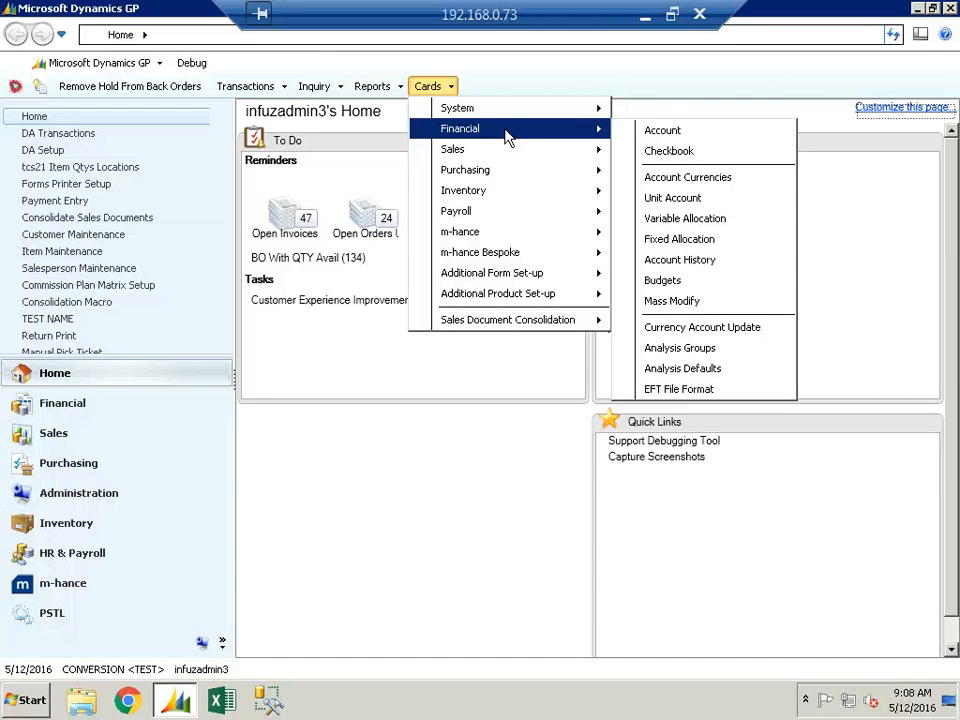
# Examine the financial and inventory transactions, the sales and purchasing inquiries, and the available report categories
pyautogui.click(258, 86)
pyautogui.click(262, 87)
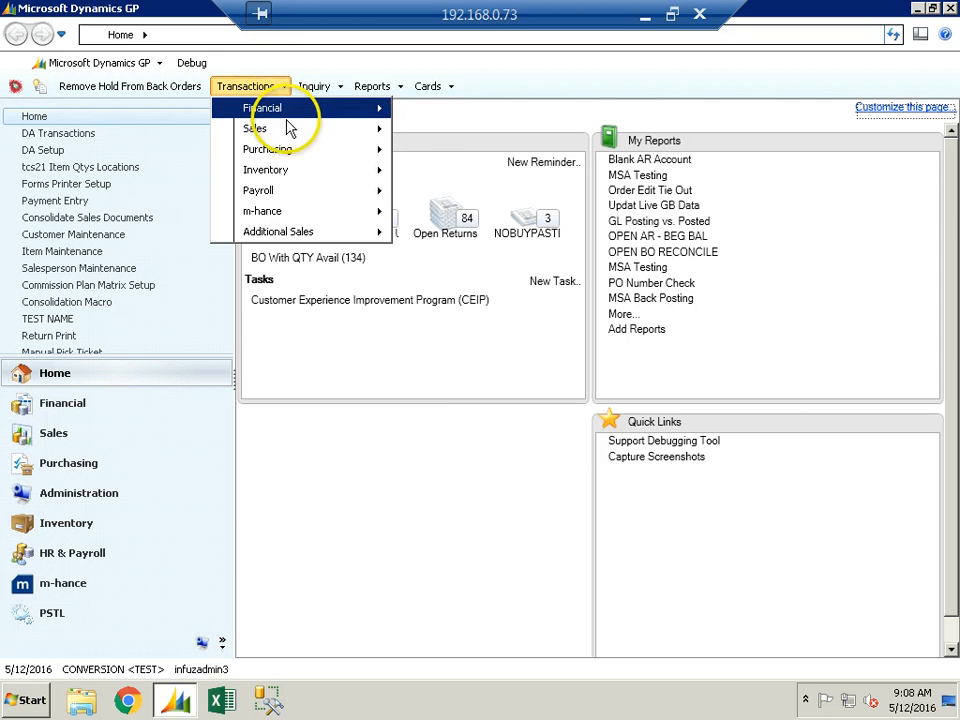
pyautogui.moveTo(285, 131)
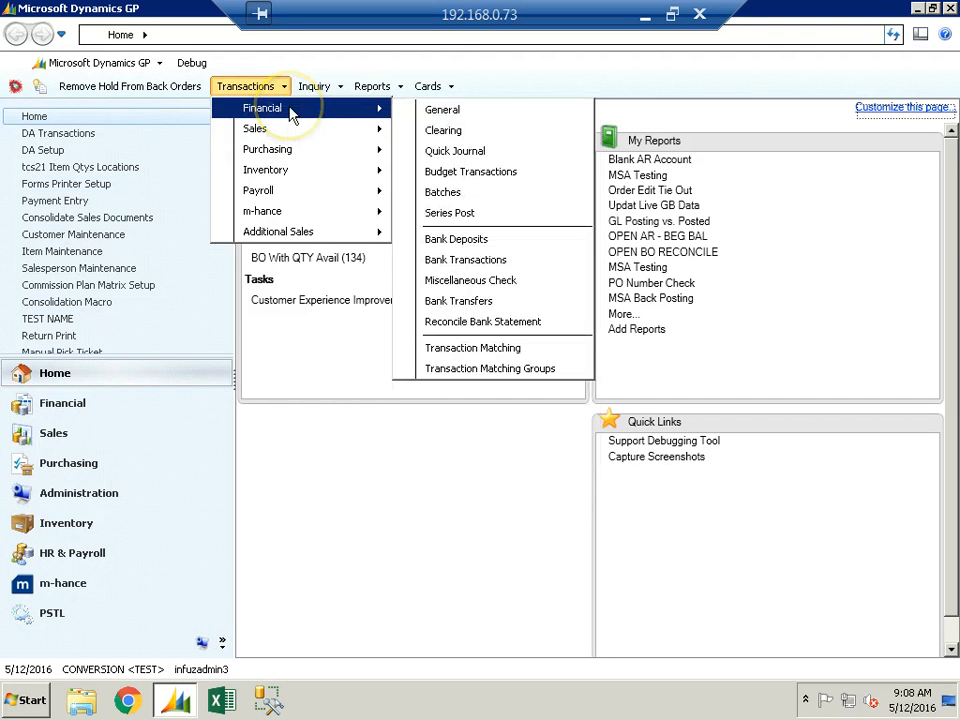
pyautogui.moveTo(310, 157)
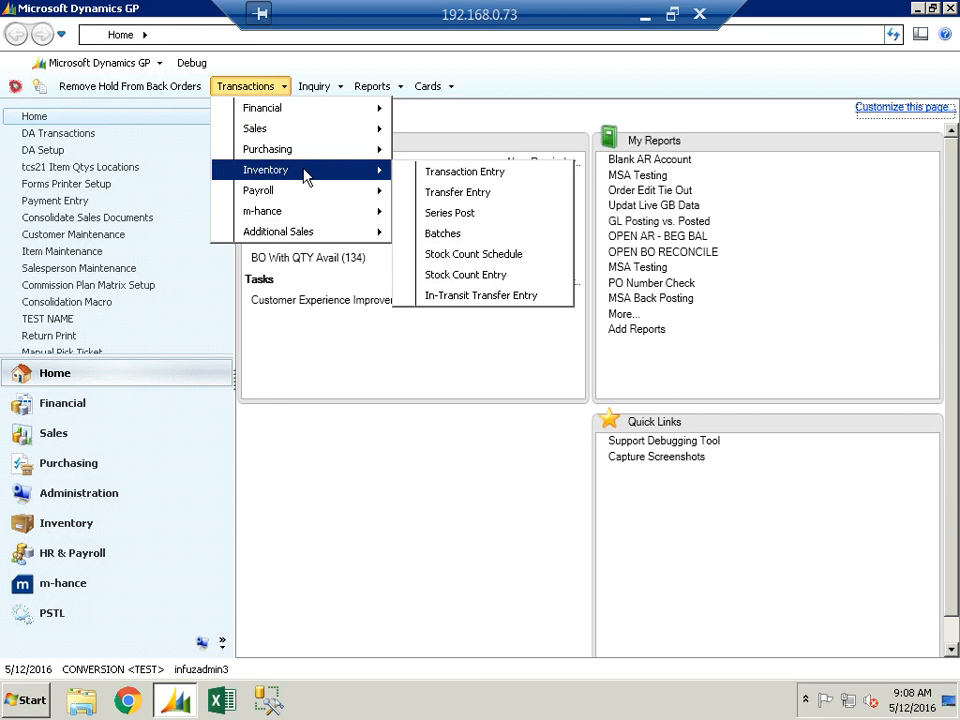
pyautogui.click(316, 86)
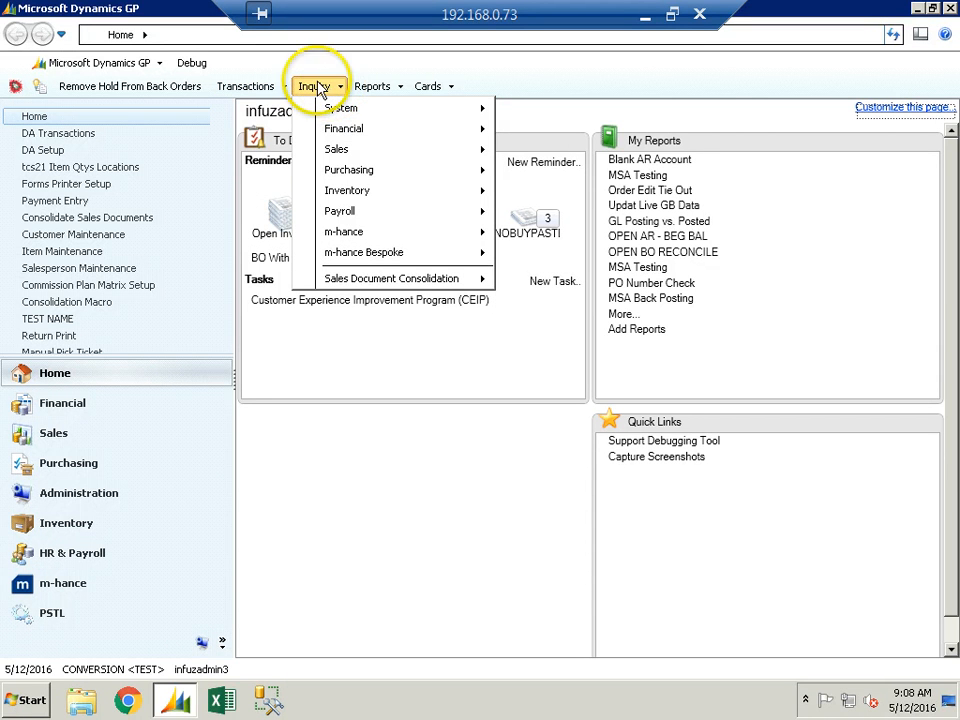
pyautogui.click(350, 149)
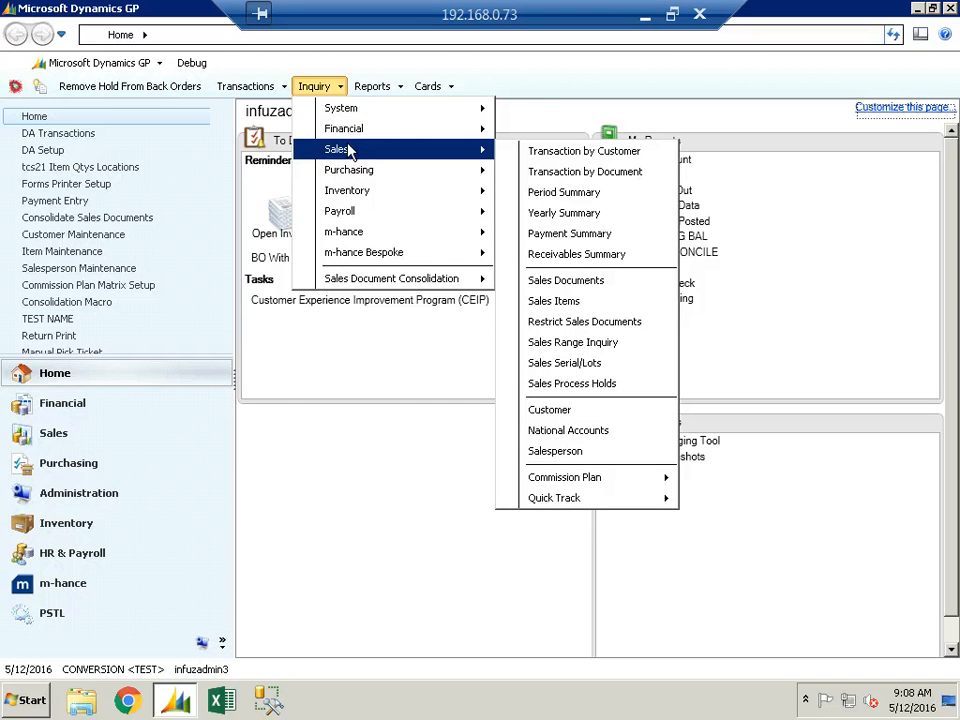
pyautogui.moveTo(444, 178)
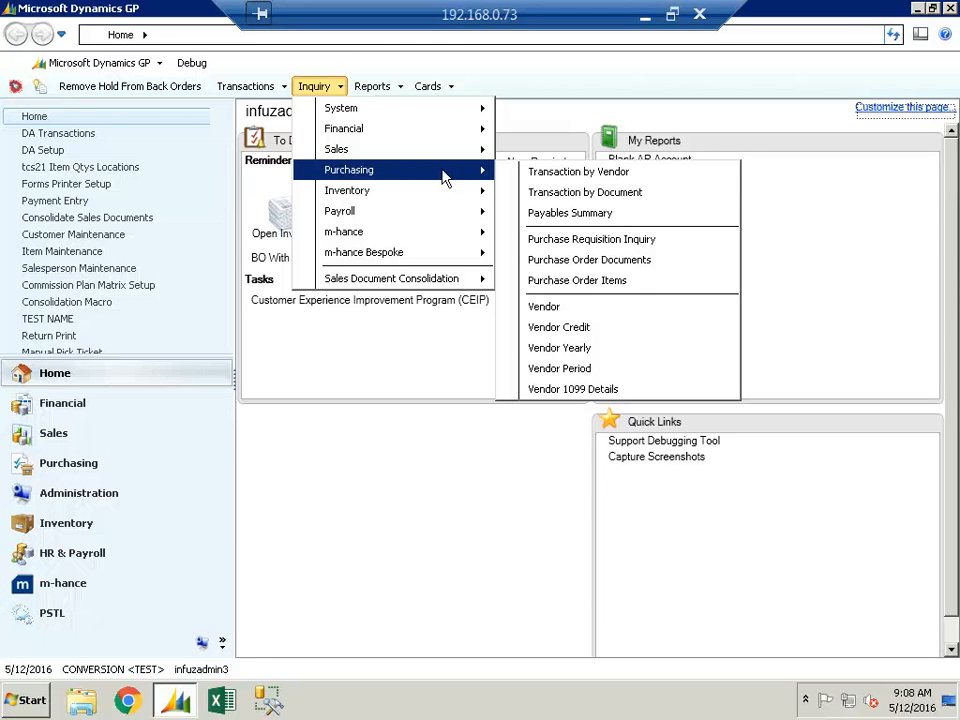
pyautogui.click(381, 71)
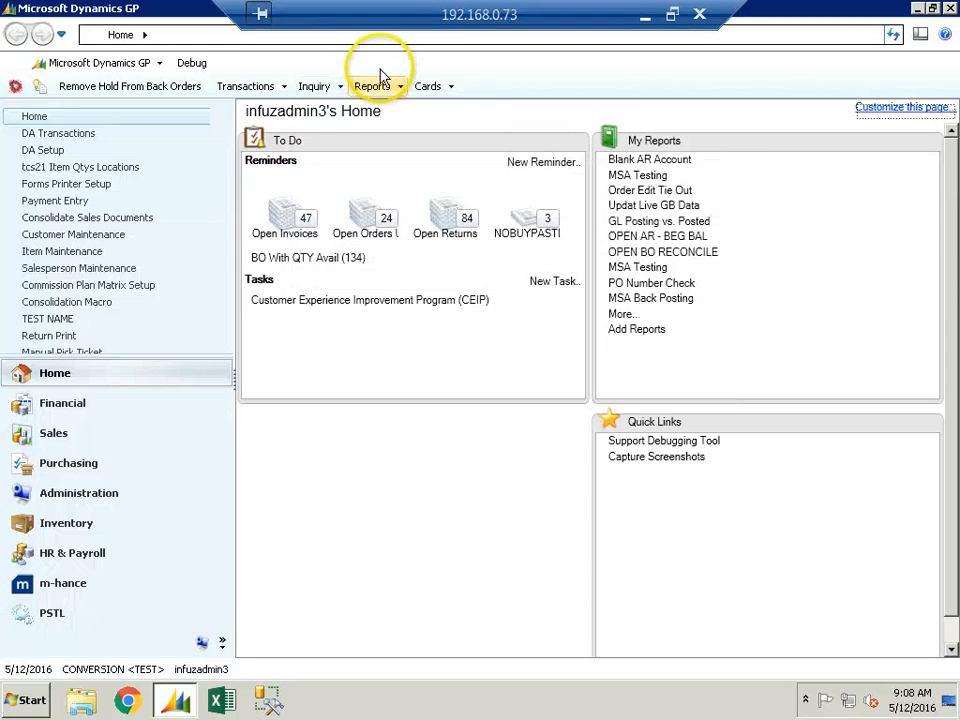
pyautogui.click(381, 90)
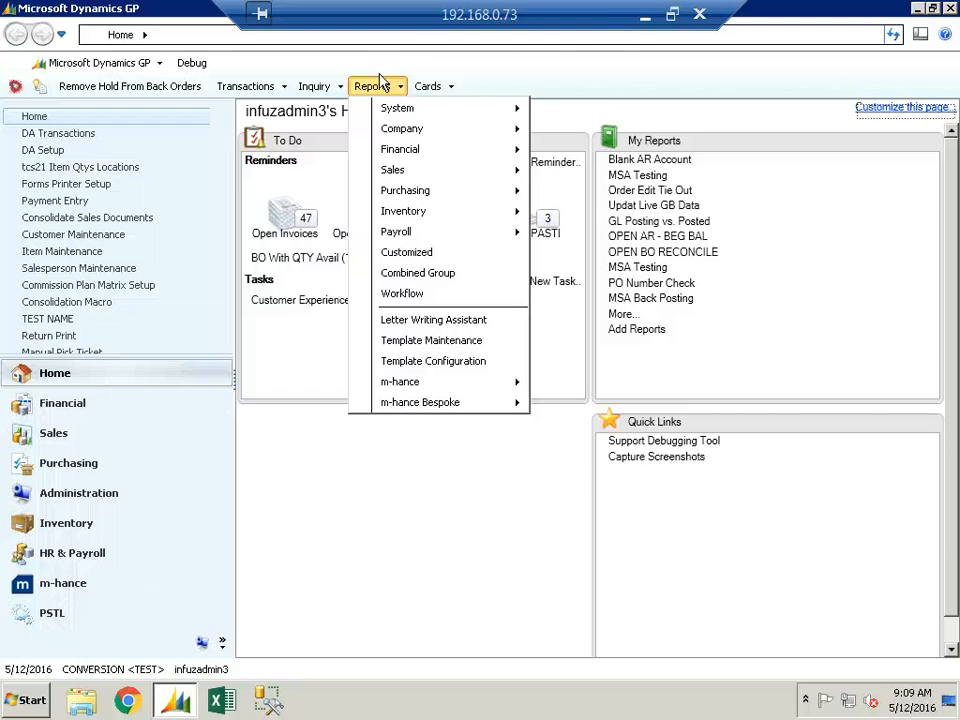
pyautogui.click(572, 86)
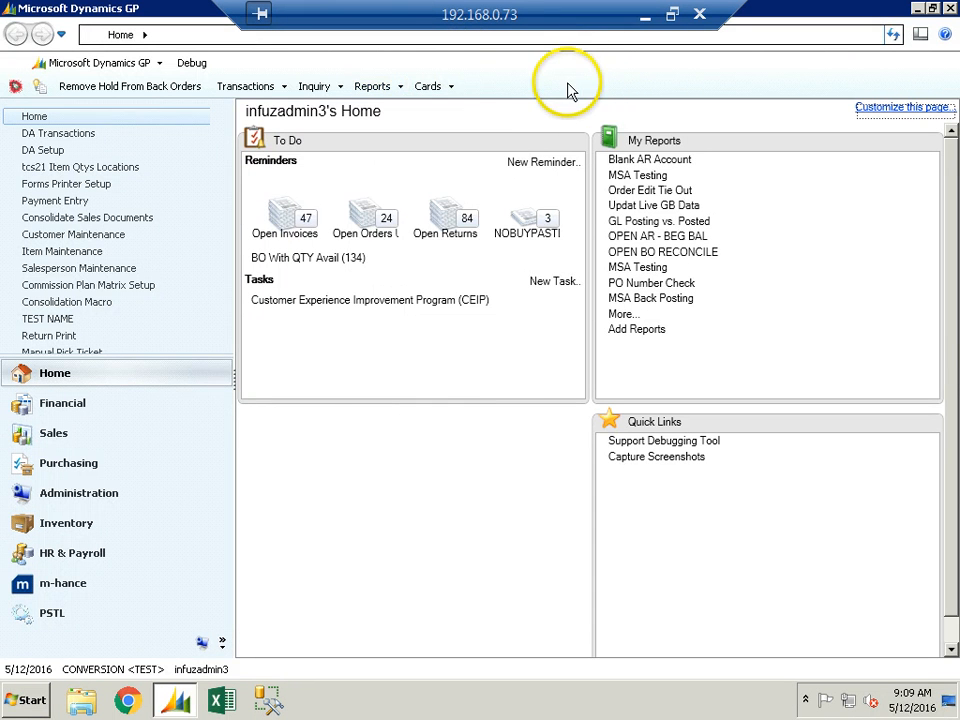
# View the Cash Receipts Entry window from the sales transactions, starting at the home page, and close it
pyautogui.click(265, 90)
pyautogui.moveTo(305, 137)
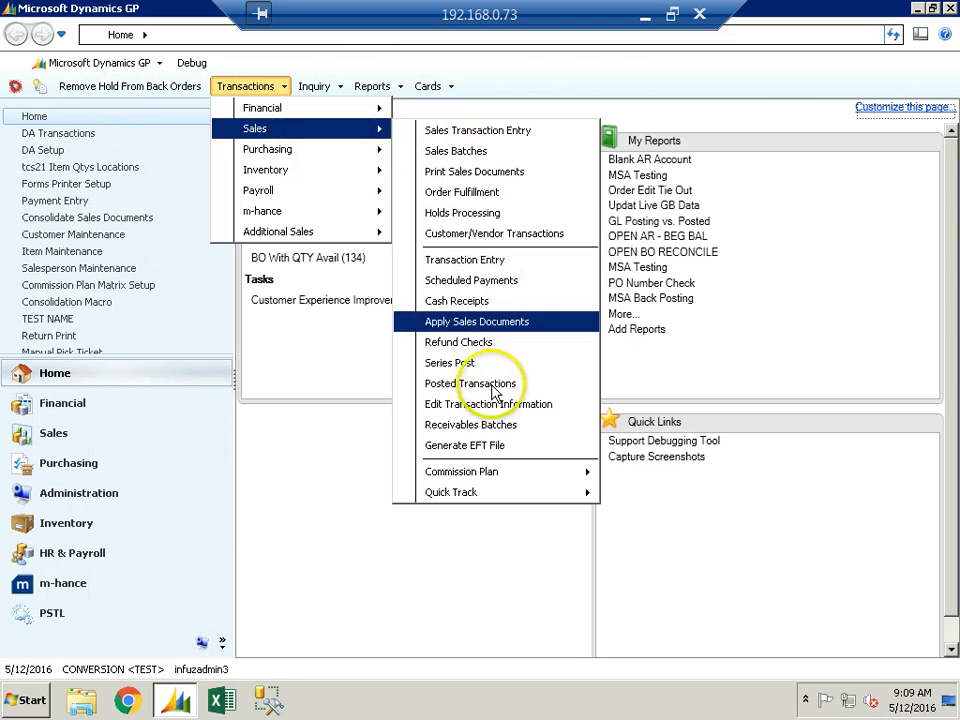
pyautogui.click(465, 306)
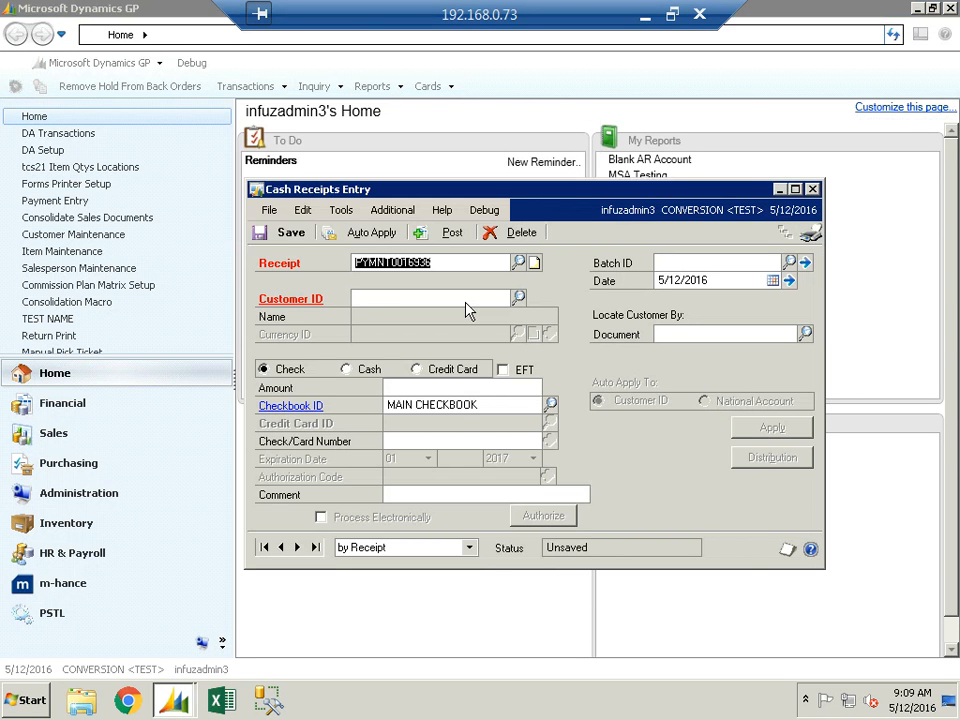
pyautogui.click(812, 189)
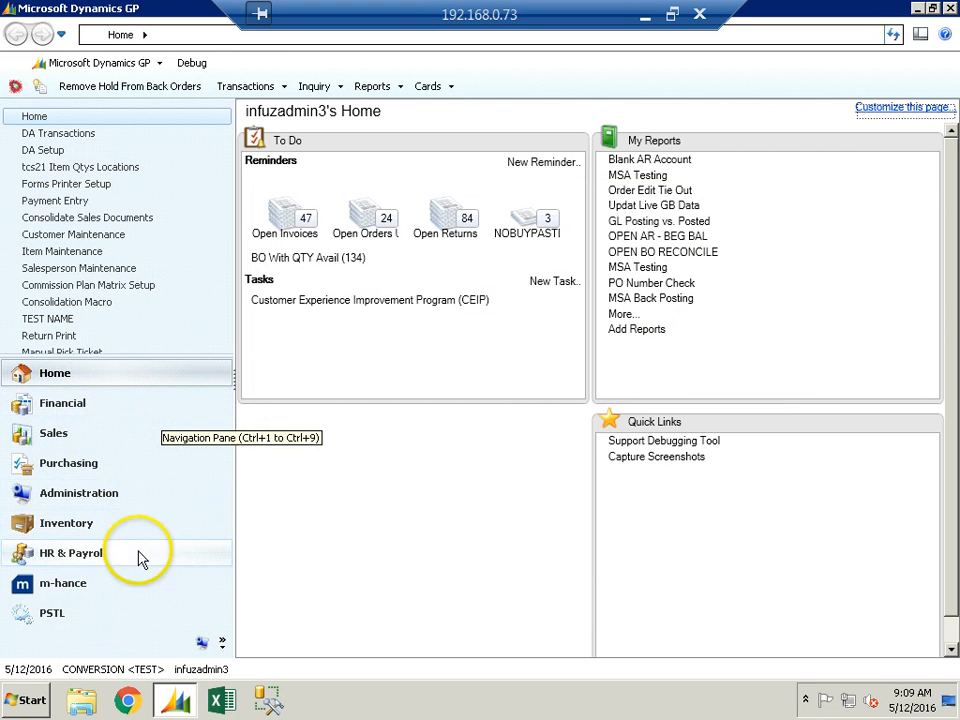
# Go to the Sales area page, view its Cash Receipts Entry window, and close it
pyautogui.click(70, 438)
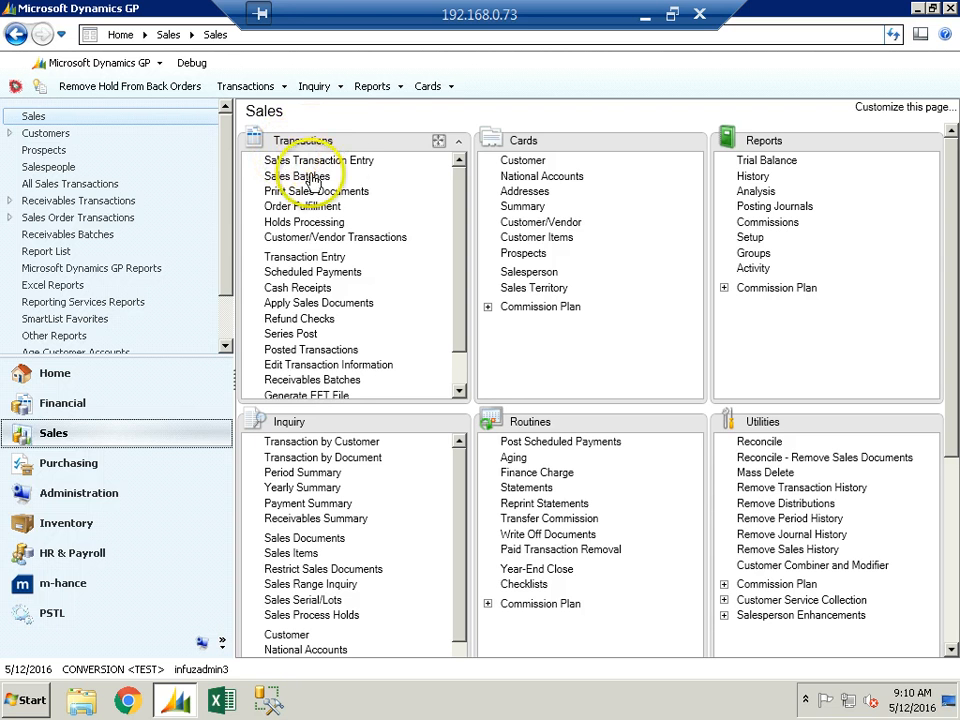
pyautogui.click(315, 289)
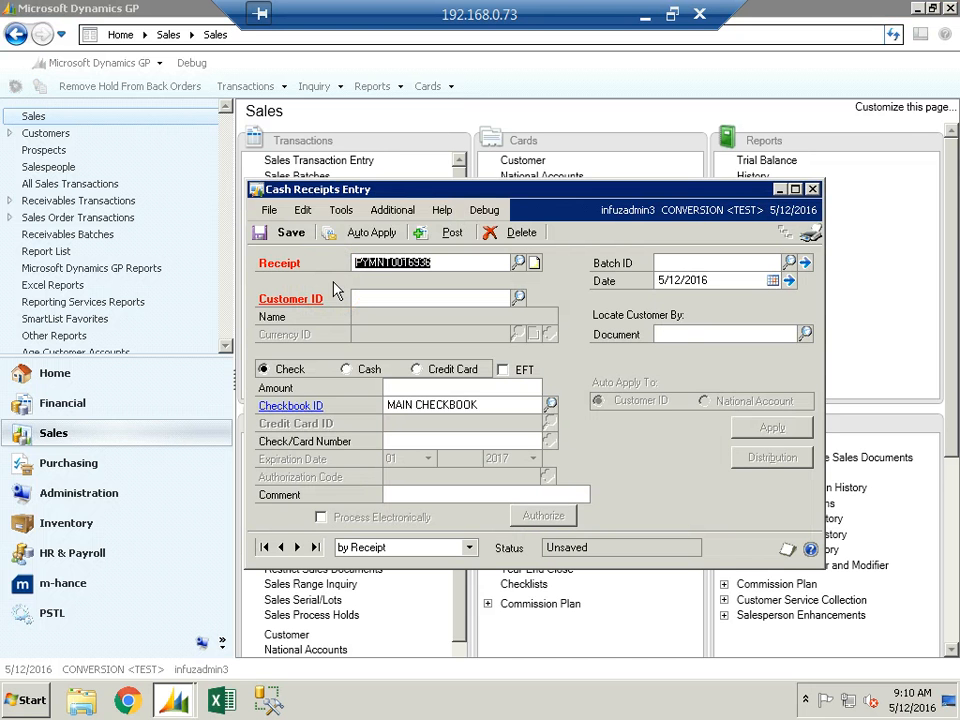
pyautogui.click(812, 189)
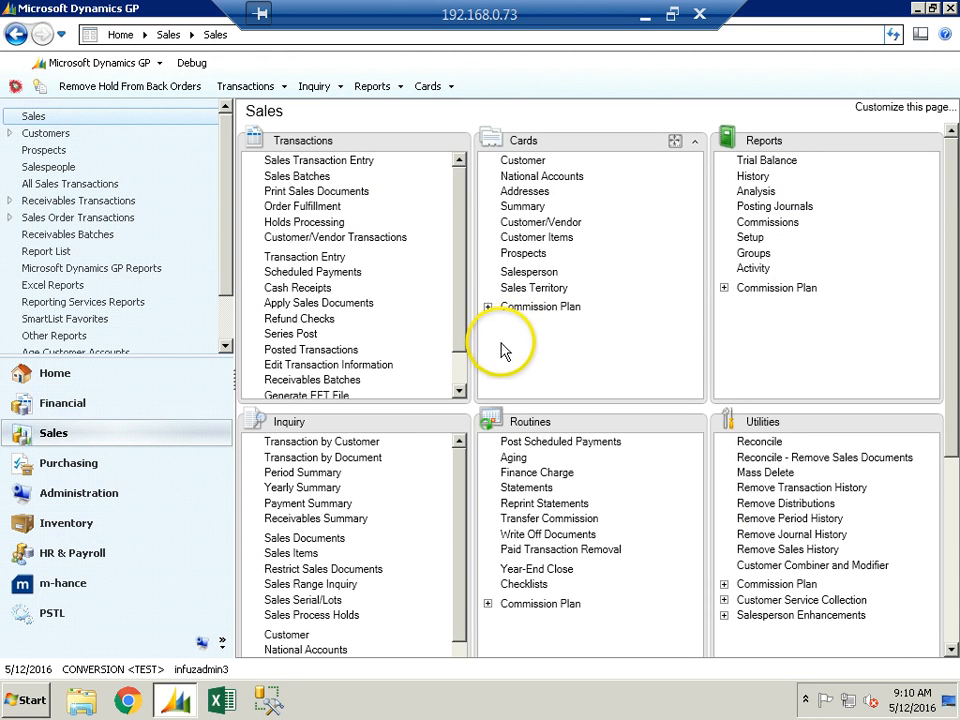
# Add the Cash Receipts Entry window to the shortcuts and close the window
pyautogui.click(290, 288)
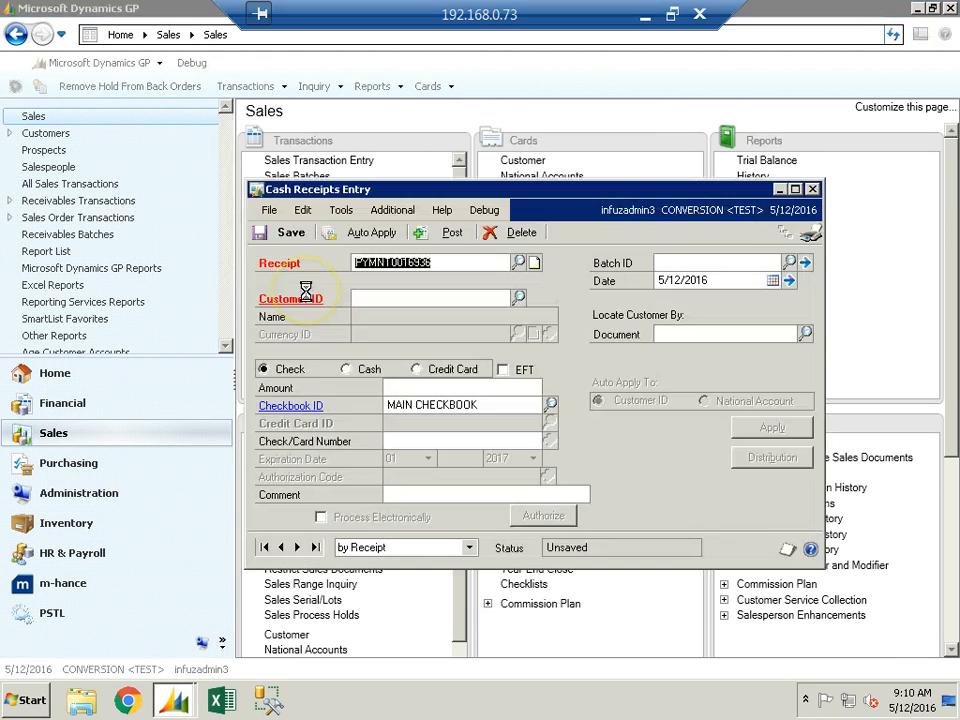
pyautogui.click(268, 210)
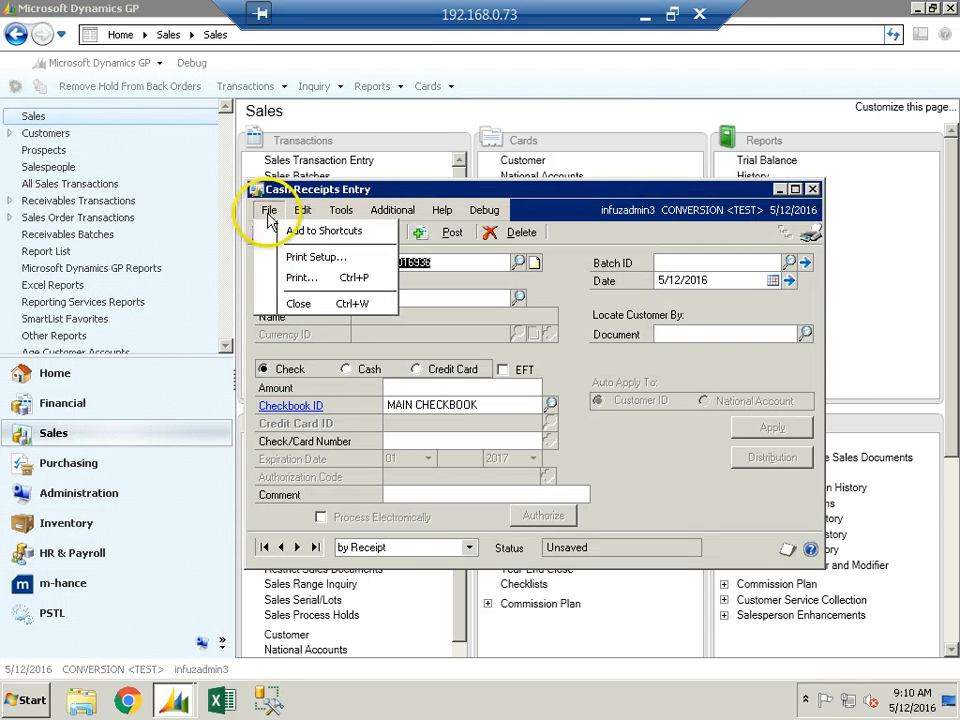
pyautogui.click(320, 234)
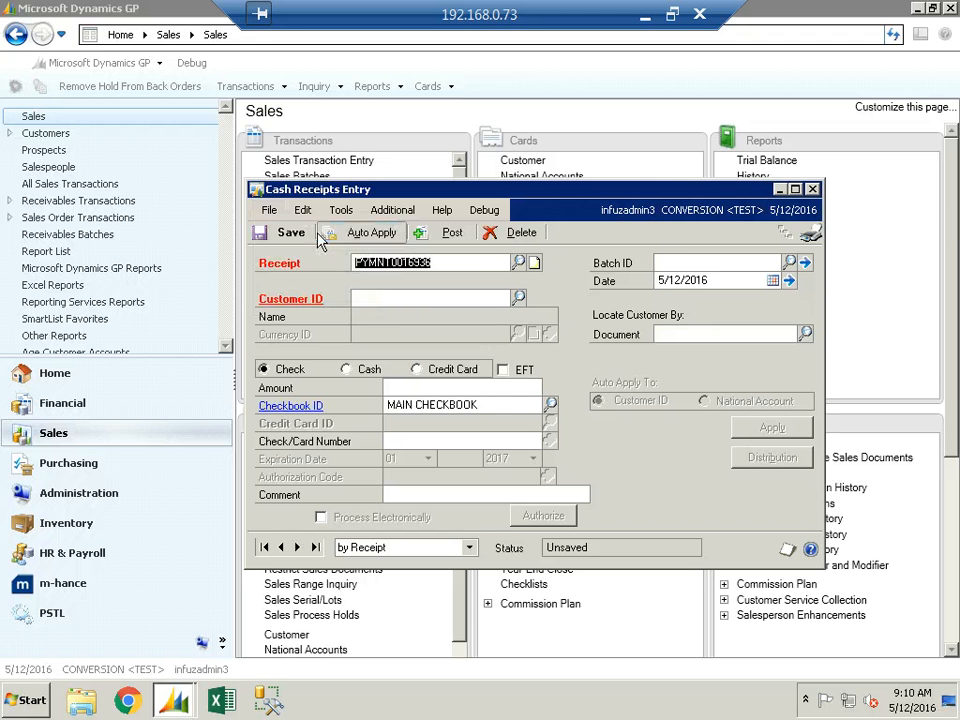
pyautogui.click(812, 189)
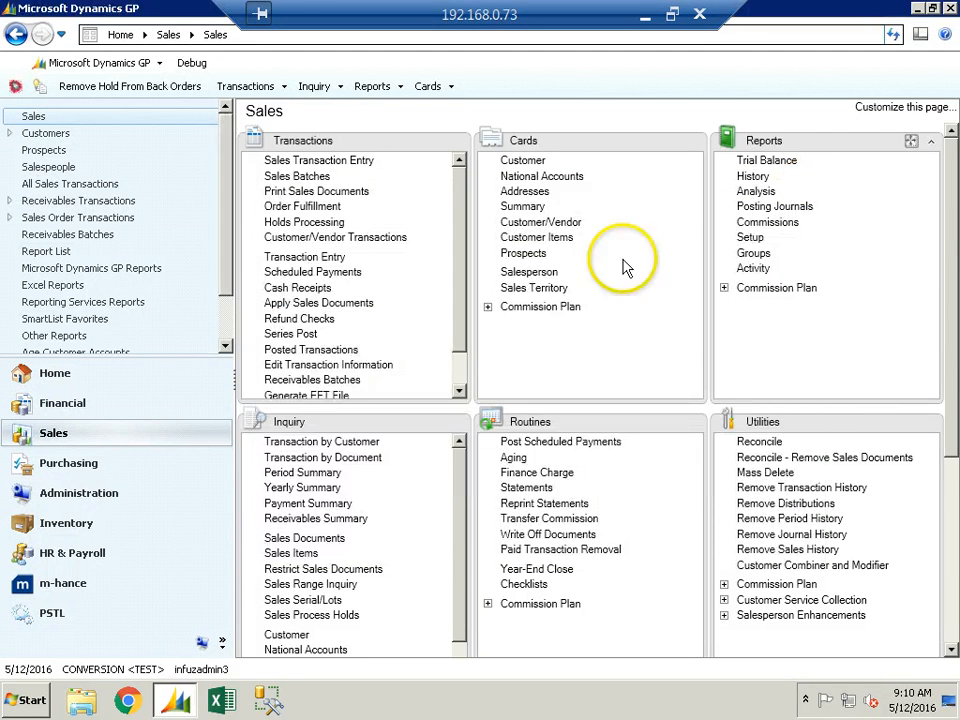
# Return to the home page, launch Cash Receipts Entry from its new shortcut, and close the window
pyautogui.click(131, 373)
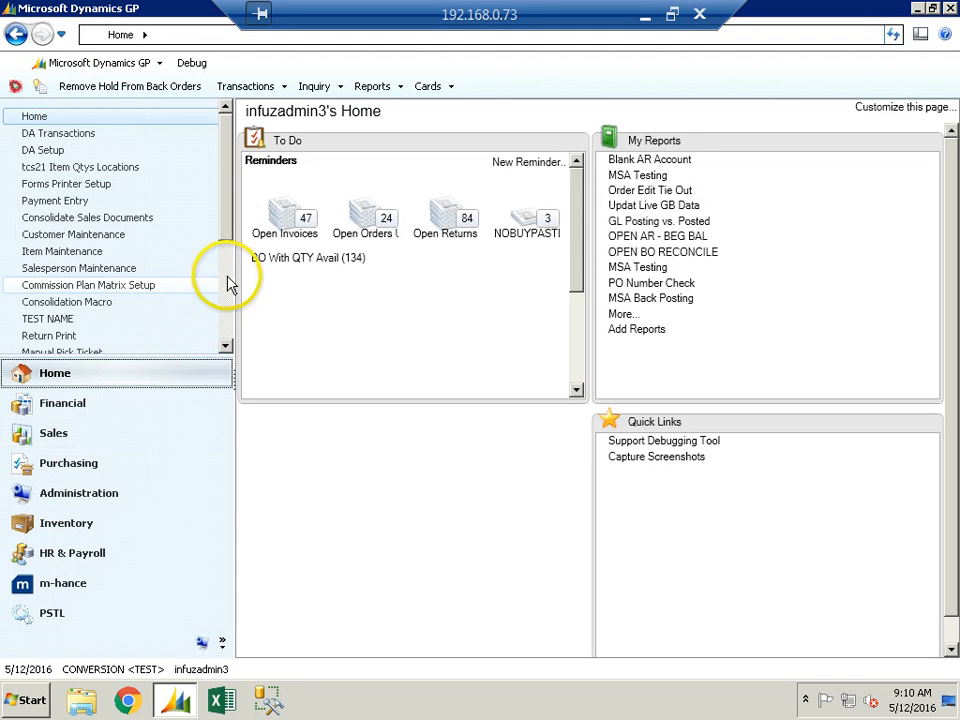
pyautogui.moveTo(224, 232); pyautogui.dragTo(229, 345)
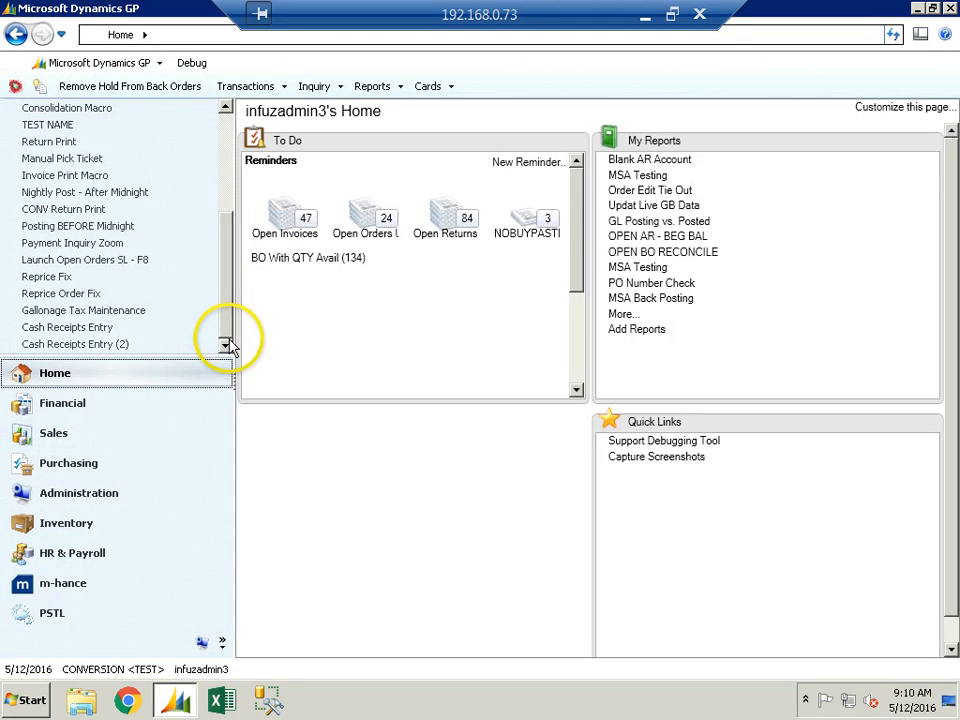
pyautogui.click(95, 330)
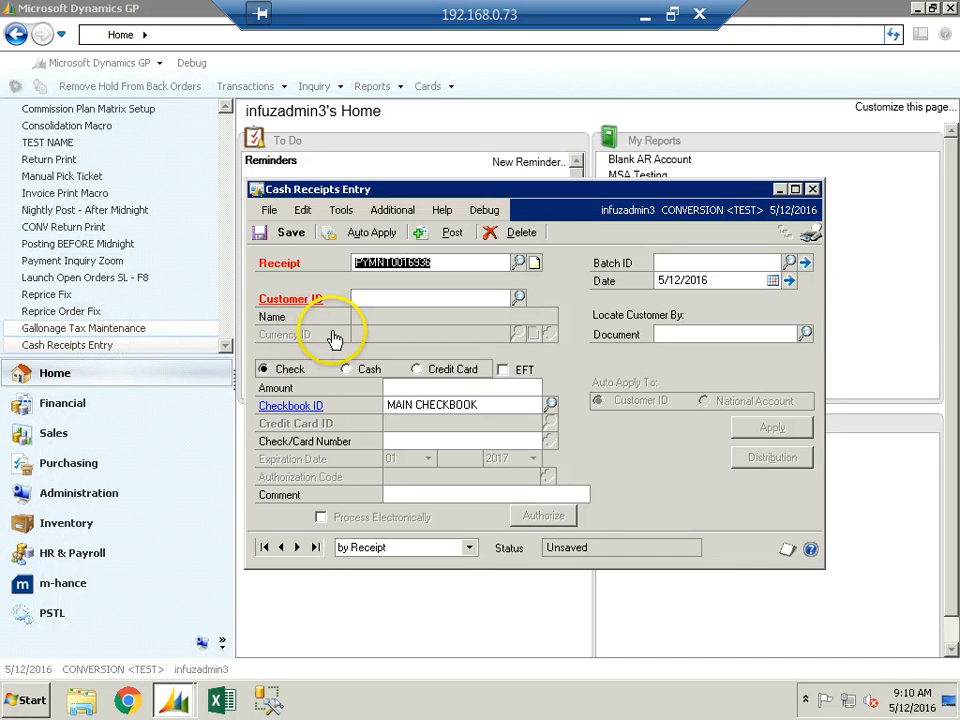
pyautogui.click(811, 190)
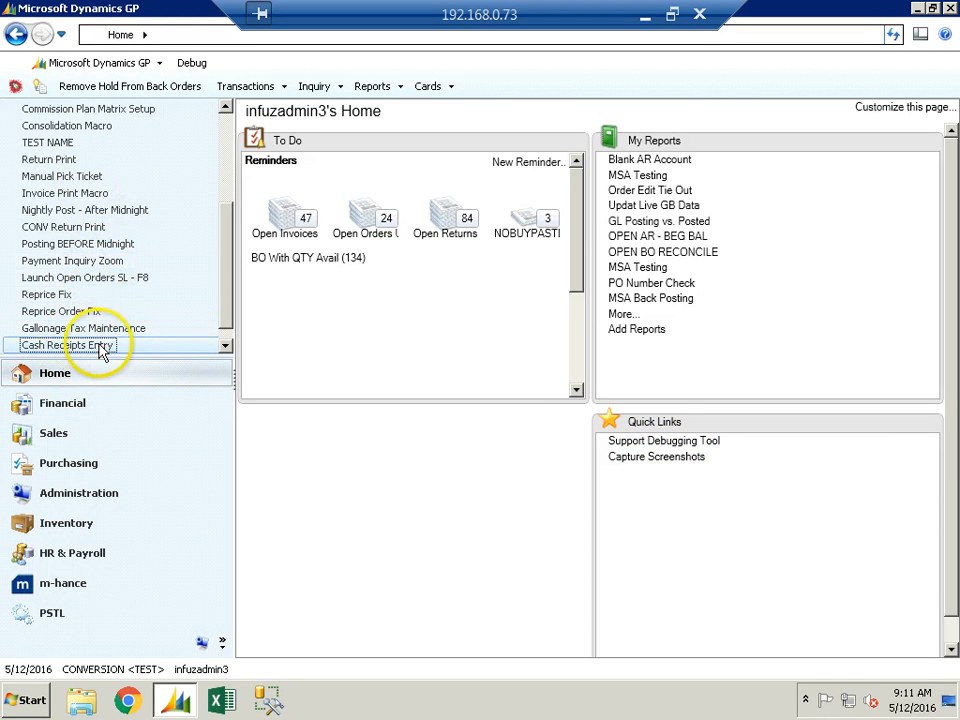
# Open the Quick Links details and view the kinds of links that can be added
pyautogui.moveTo(827, 439)
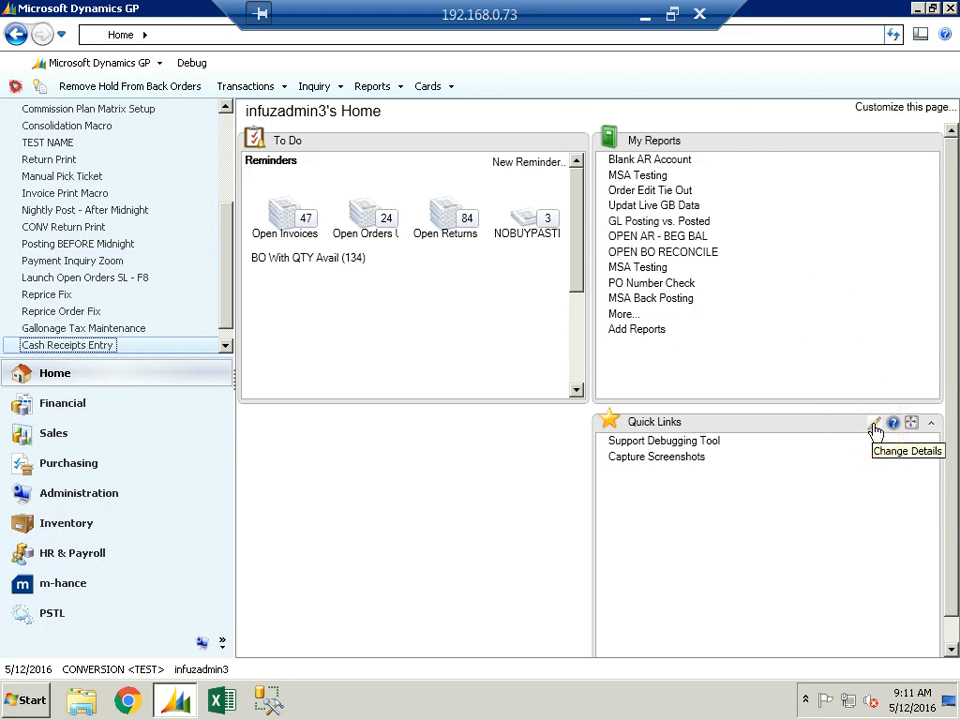
pyautogui.click(874, 425)
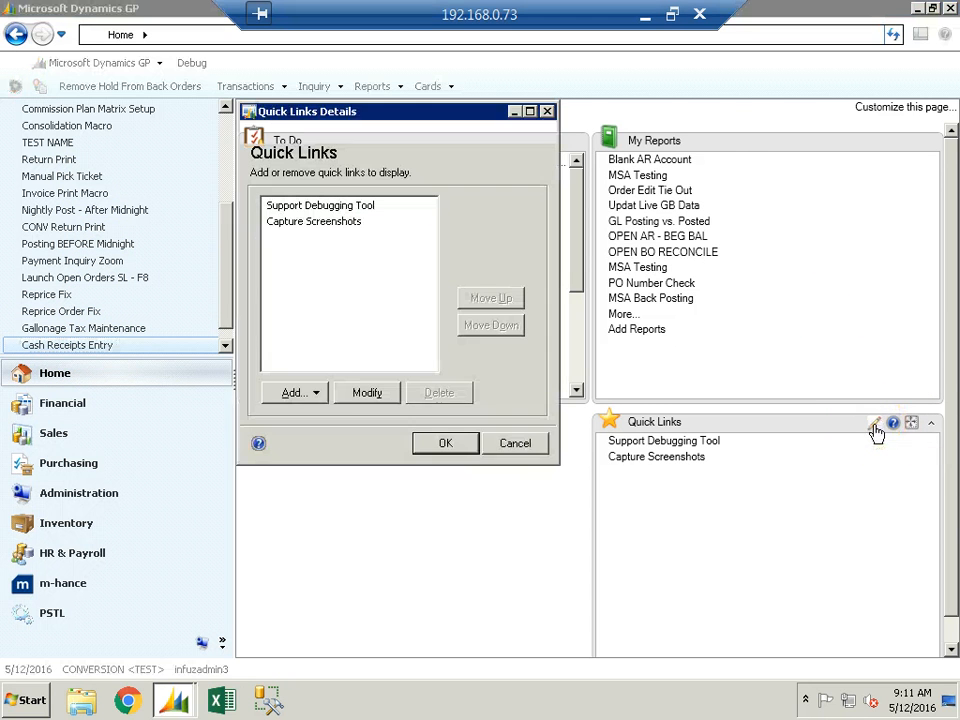
pyautogui.click(316, 395)
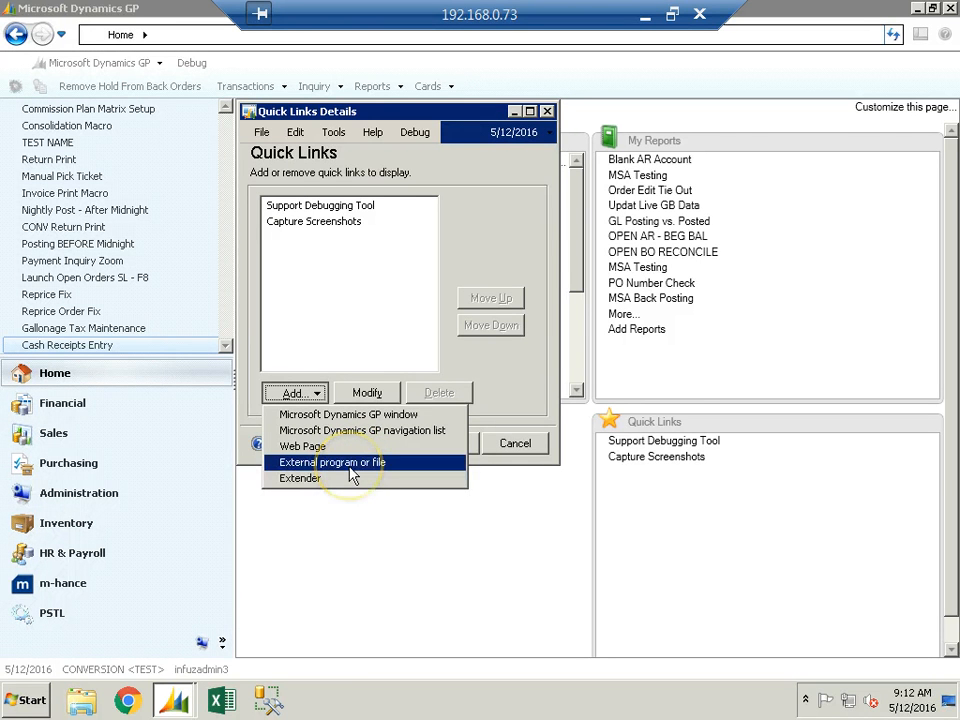
pyautogui.click(526, 391)
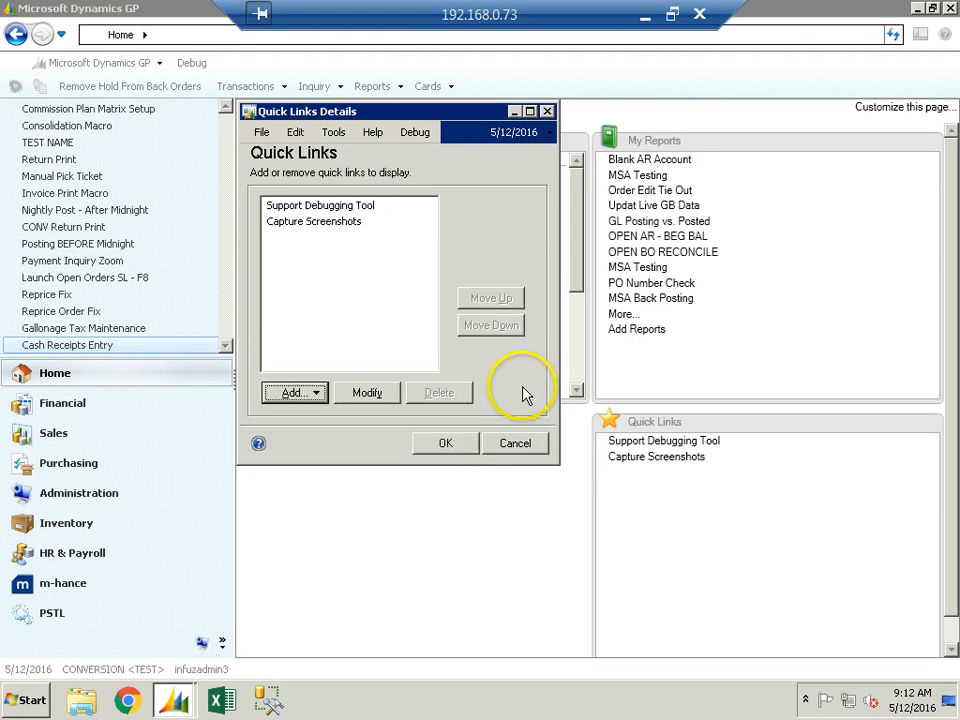
# Cancel the Quick Links details and view the NOBUYPASTDUE Sales Docs reminder in a maximized SmartList window
pyautogui.click(518, 446)
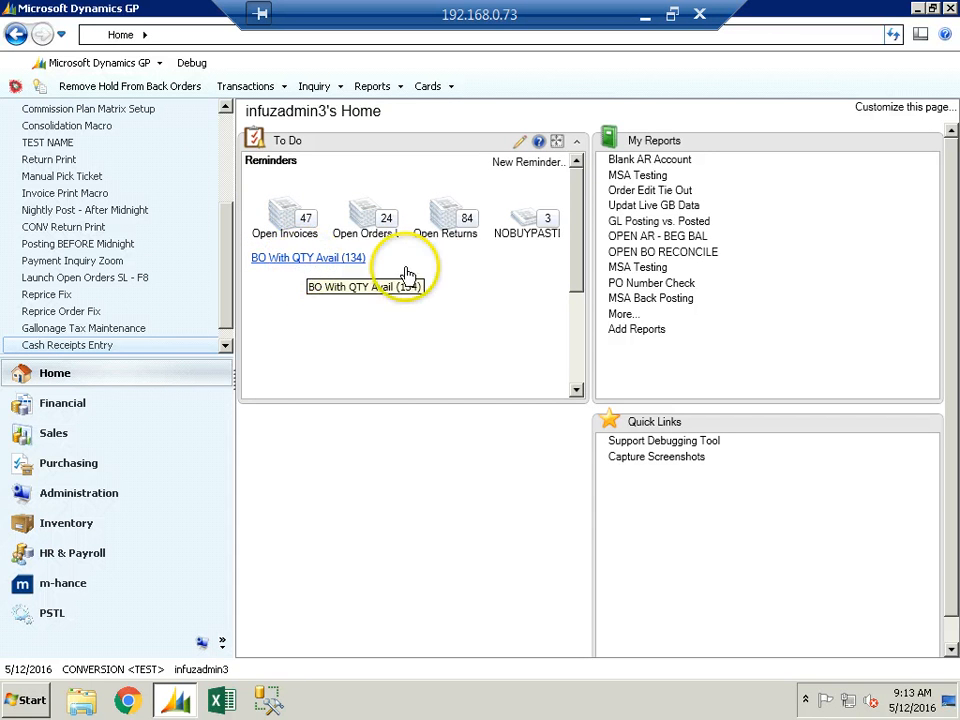
pyautogui.click(537, 240)
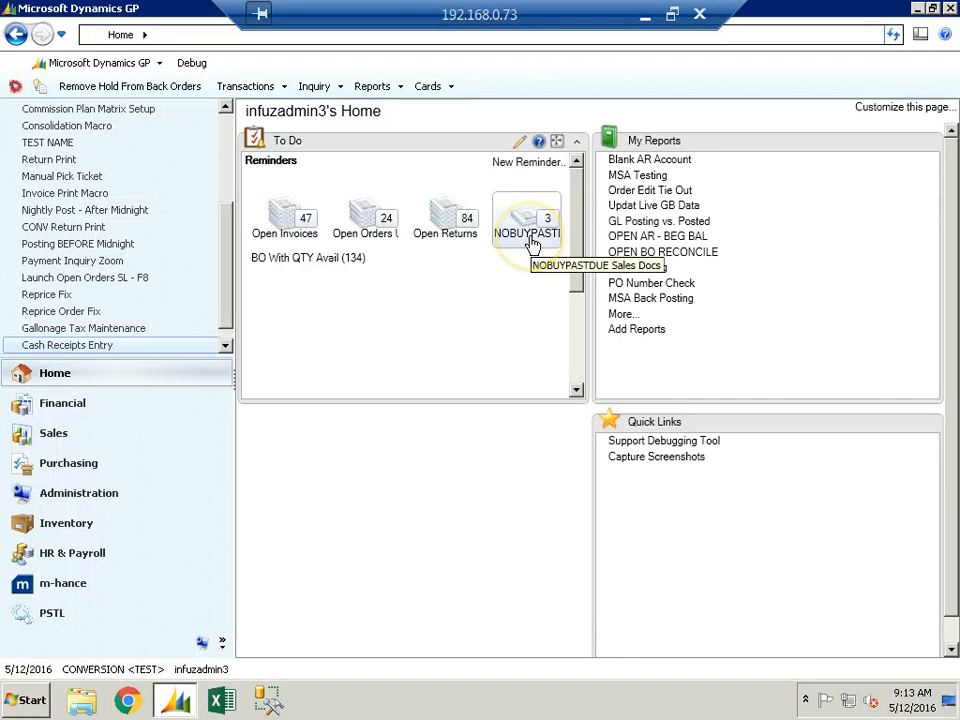
pyautogui.click(535, 242)
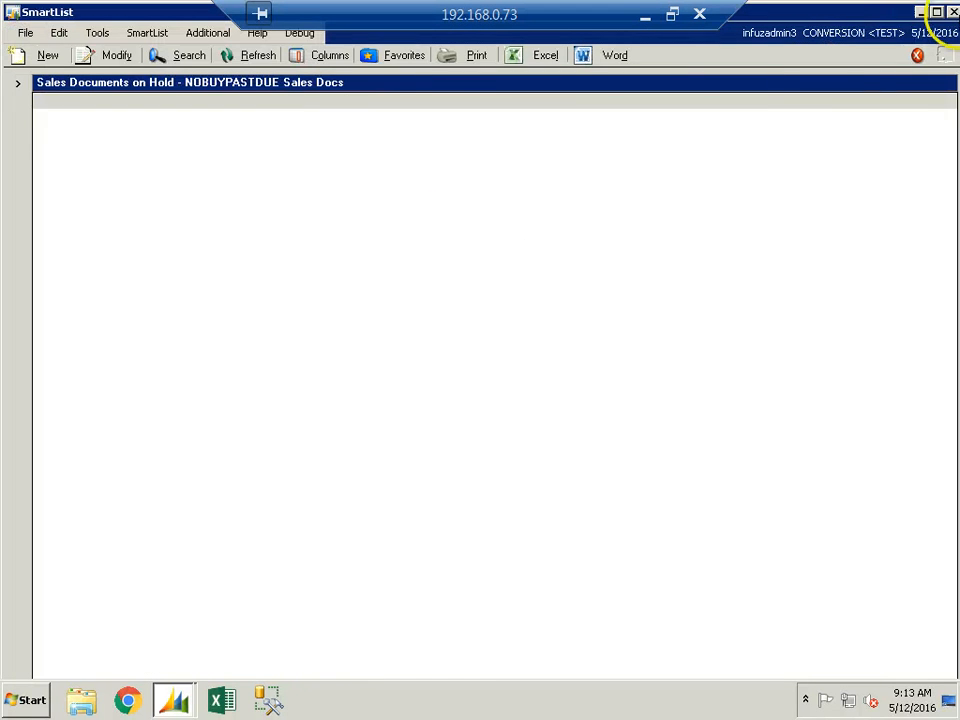
pyautogui.click(936, 13)
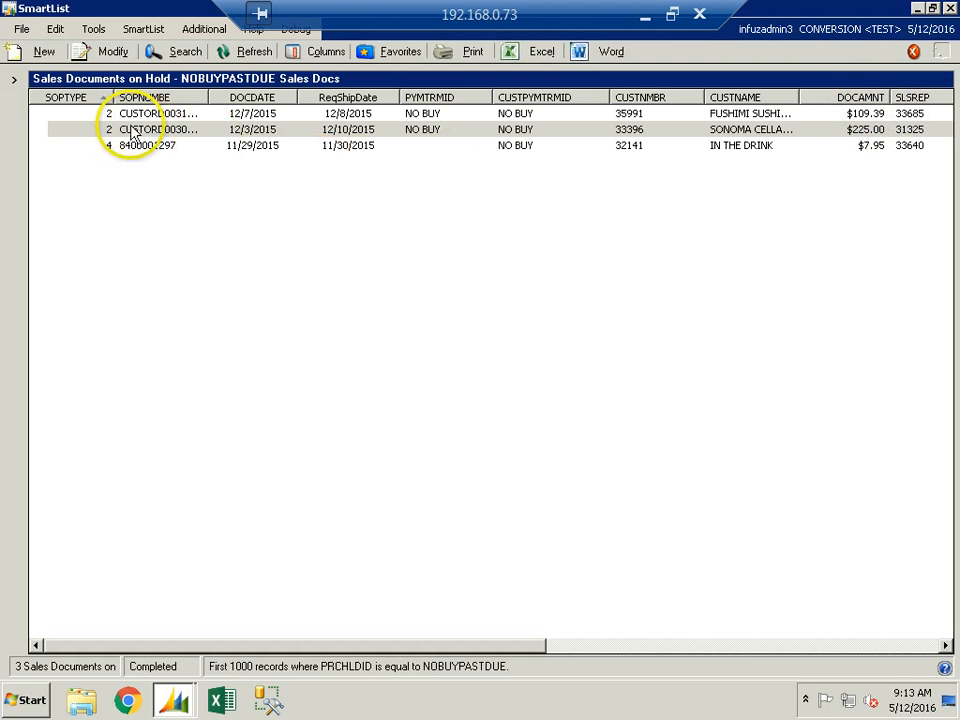
# Drill down from the 12/3/2015 held order to its customer details and receivables activity, and close the windows back to the home page
pyautogui.doubleClick(198, 134)
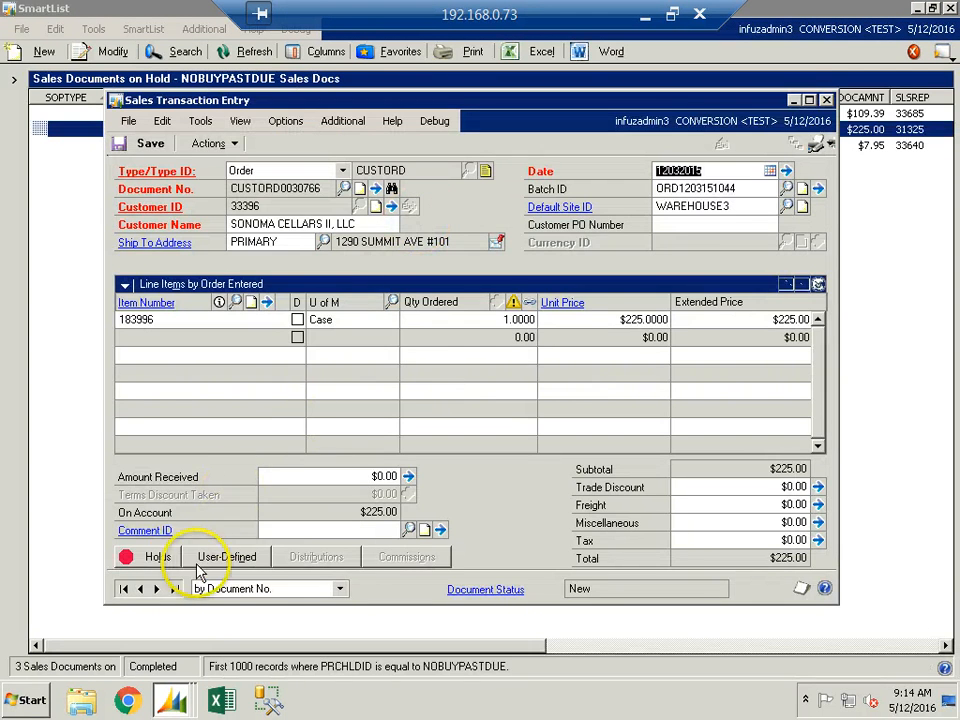
pyautogui.click(392, 206)
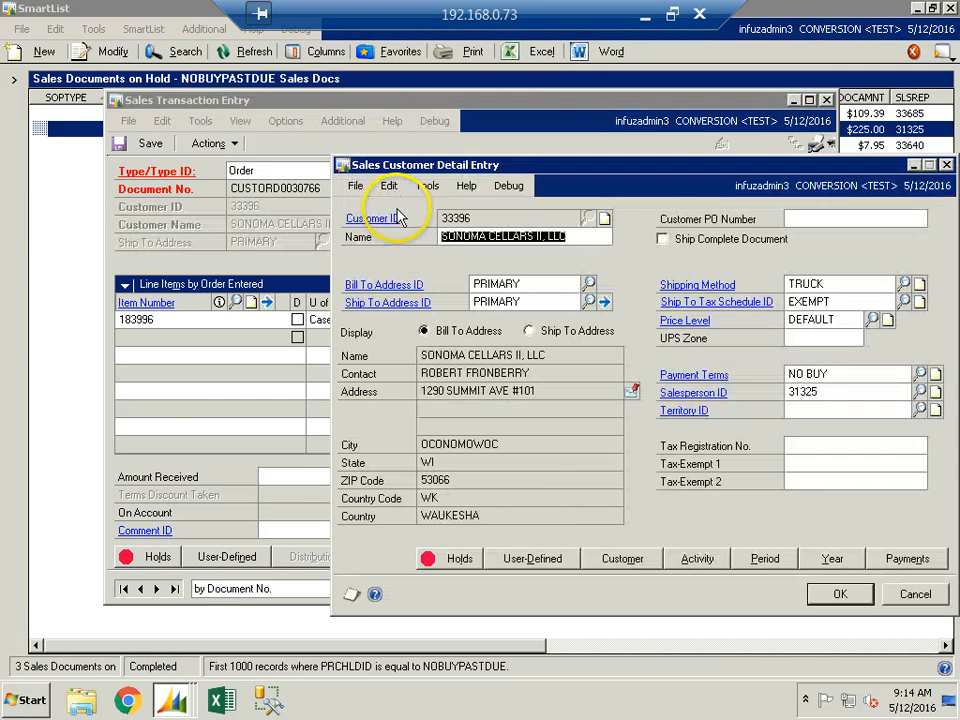
pyautogui.click(698, 560)
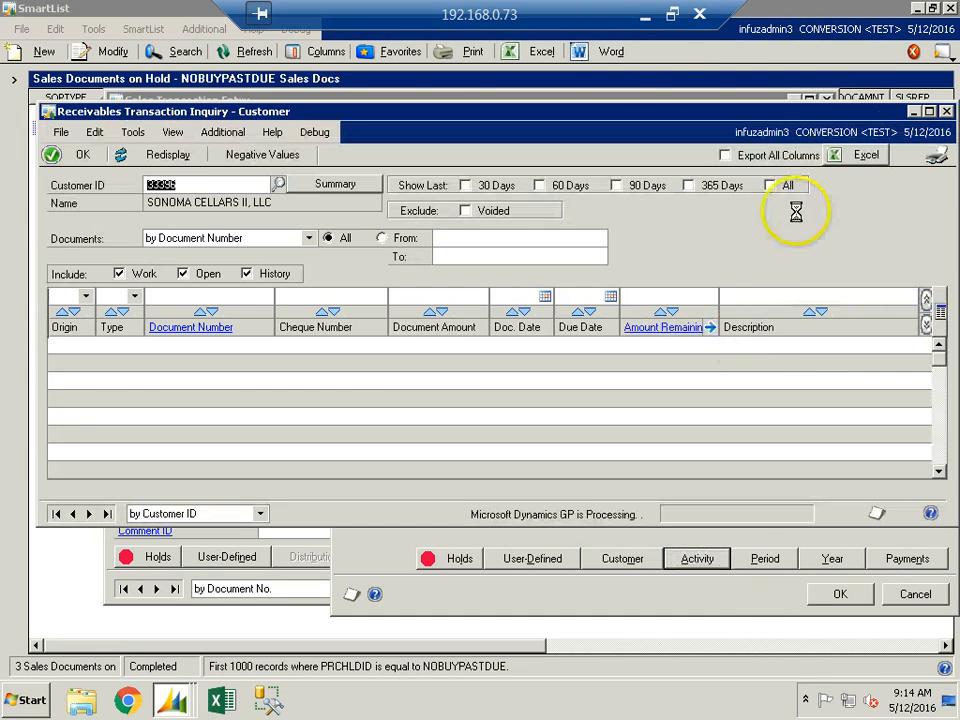
pyautogui.click(945, 112)
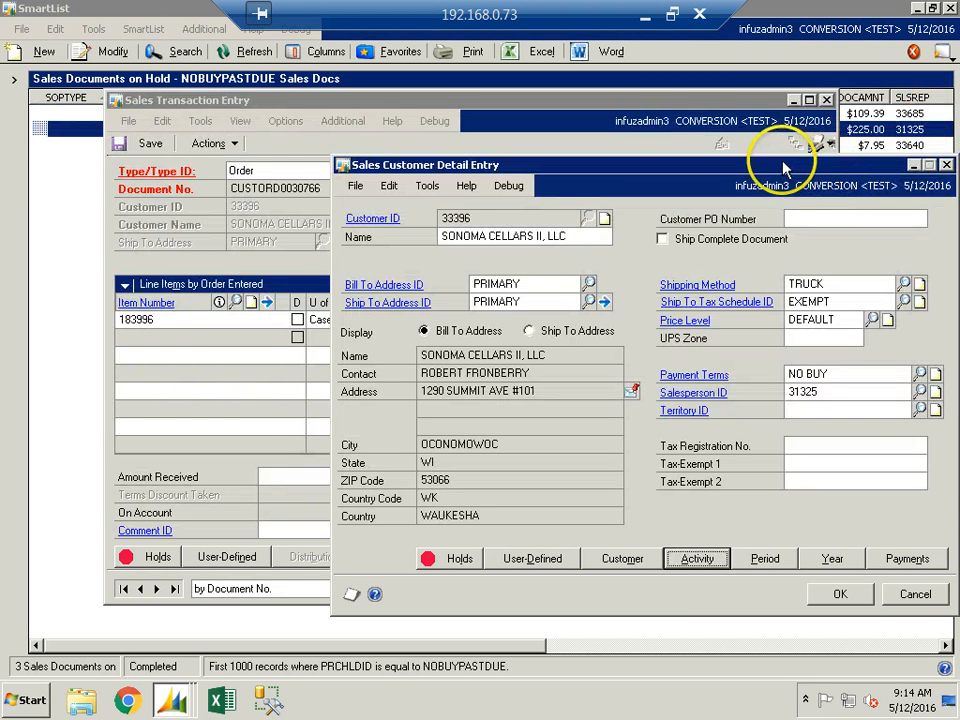
pyautogui.click(892, 158)
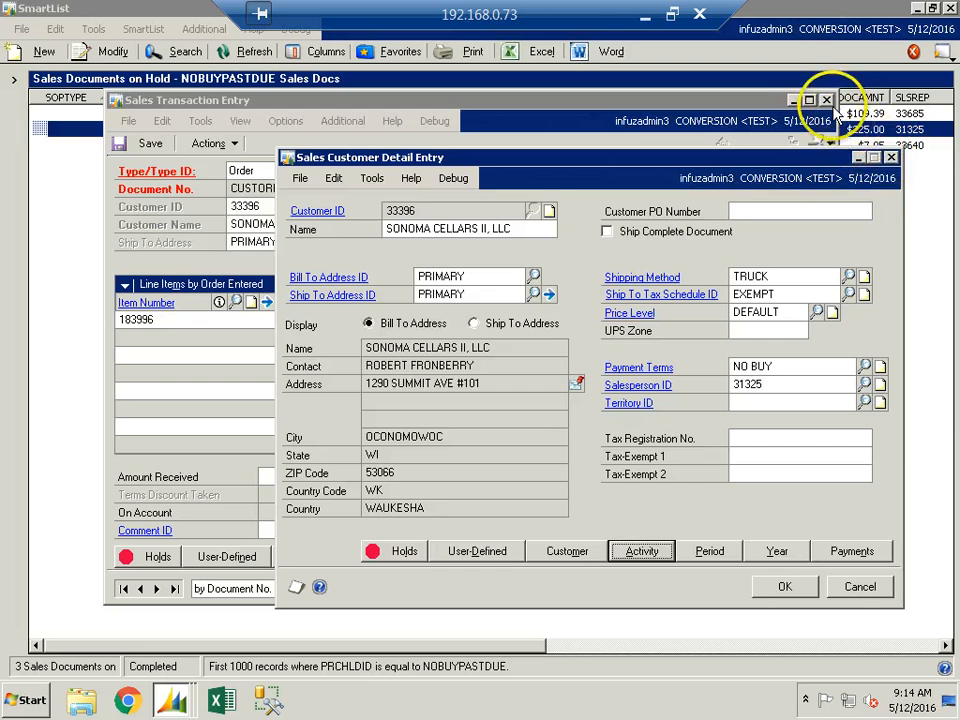
pyautogui.click(825, 100)
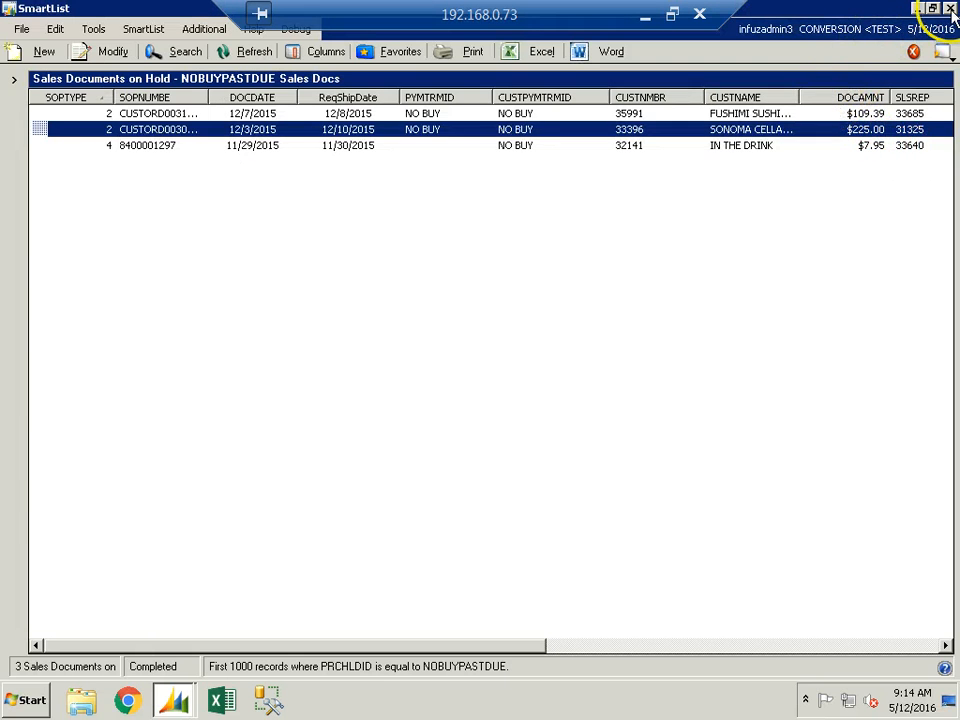
pyautogui.click(950, 8)
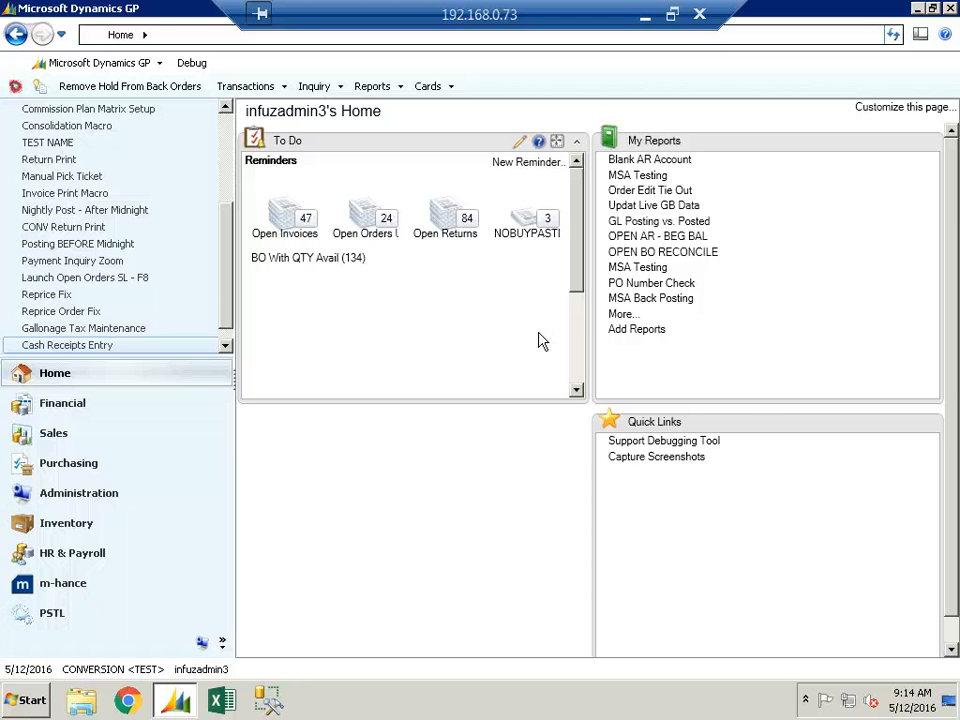
# Draft a custom reminder for when the number of records is greater than 1, and close the reminder windows without saving
pyautogui.click(516, 170)
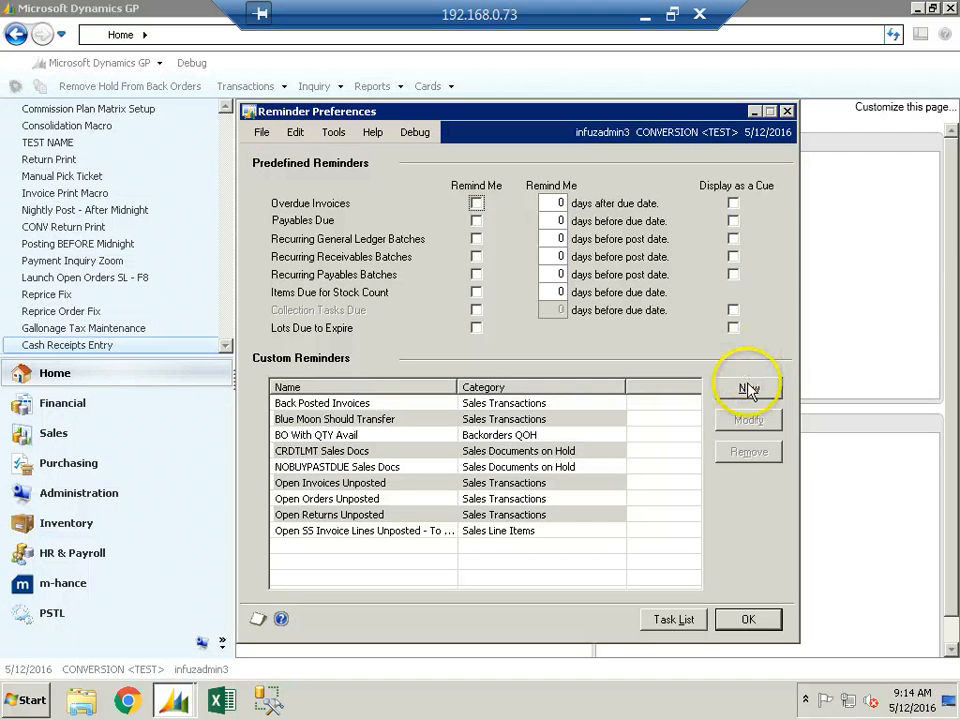
pyautogui.click(748, 389)
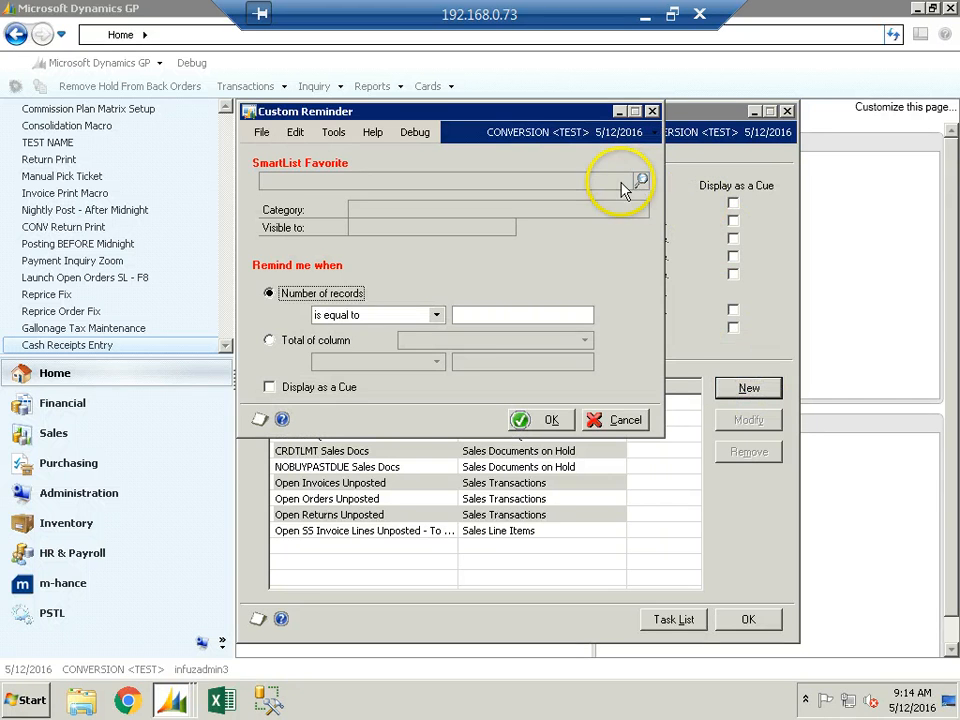
pyautogui.click(413, 320)
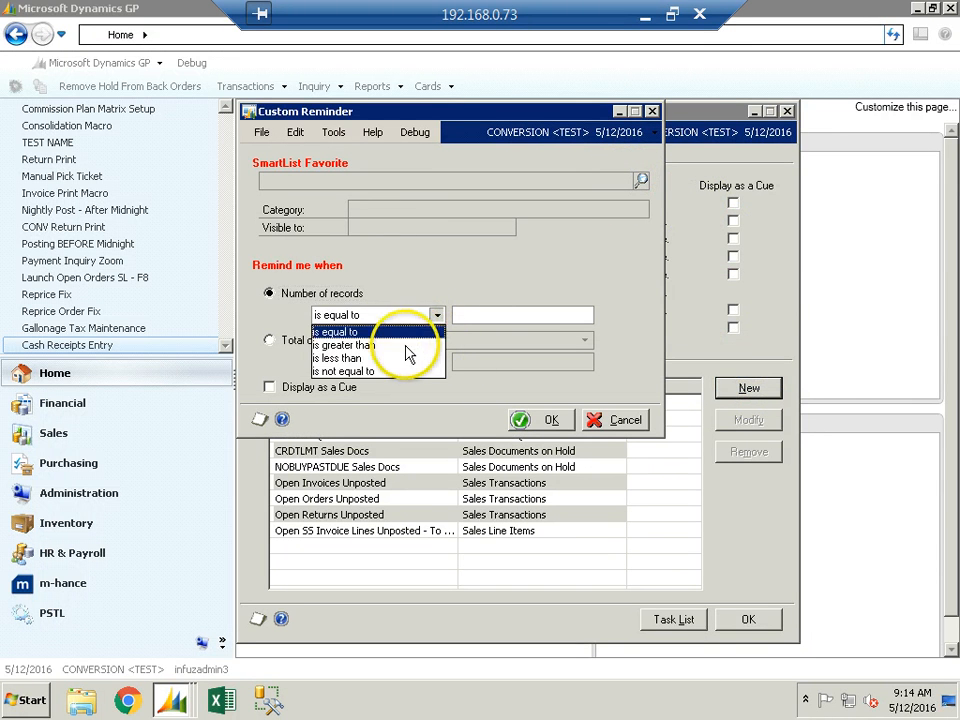
pyautogui.click(407, 345)
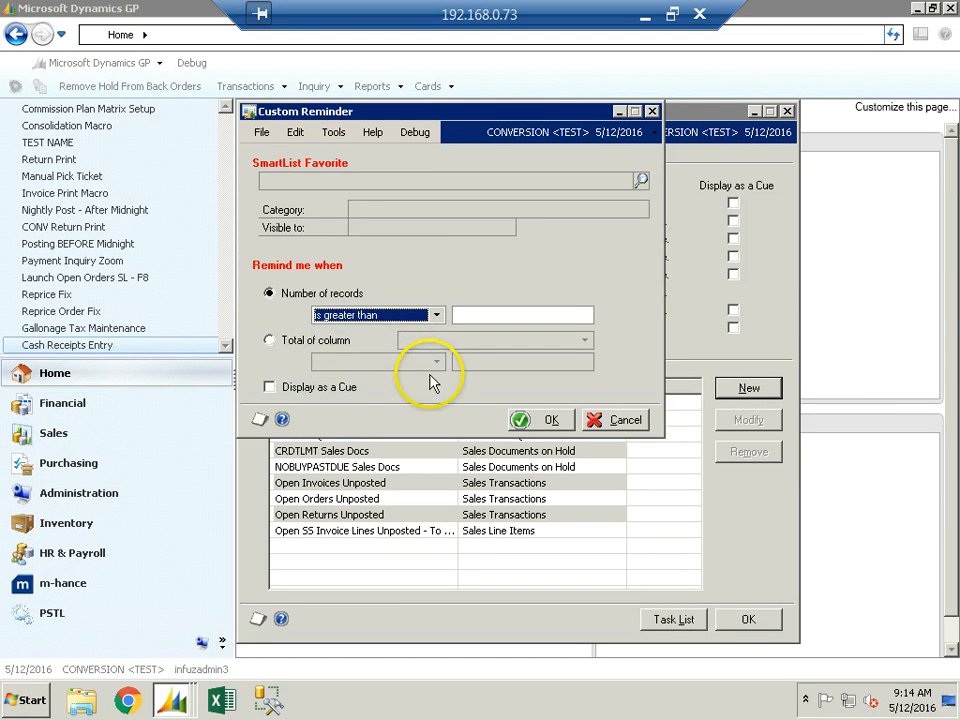
pyautogui.click(525, 316)
pyautogui.write('1')
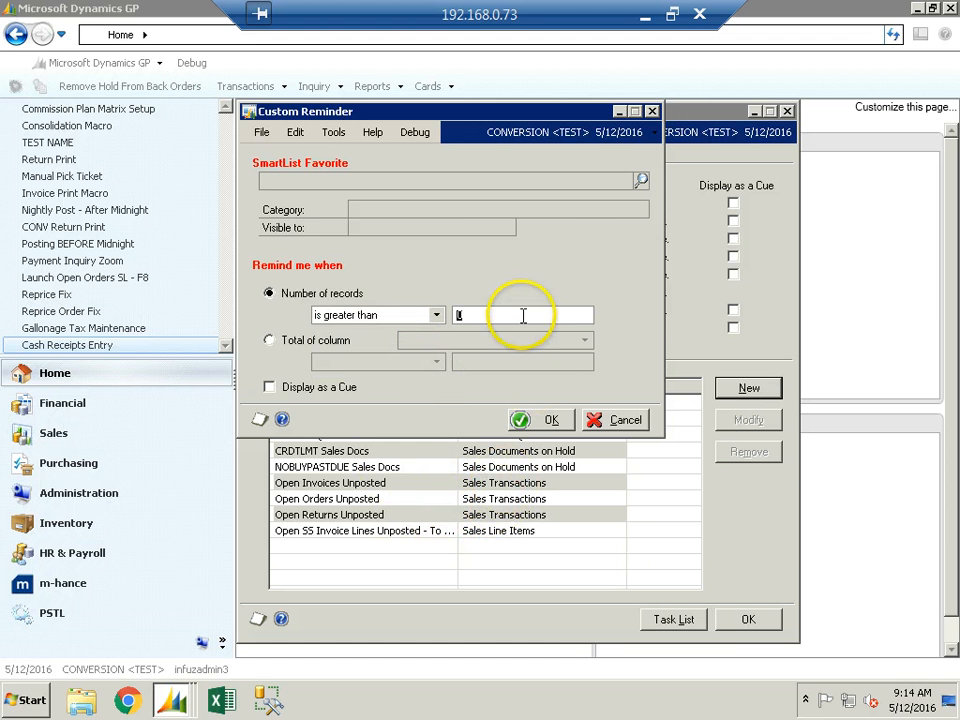
pyautogui.click(651, 110)
pyautogui.click(788, 111)
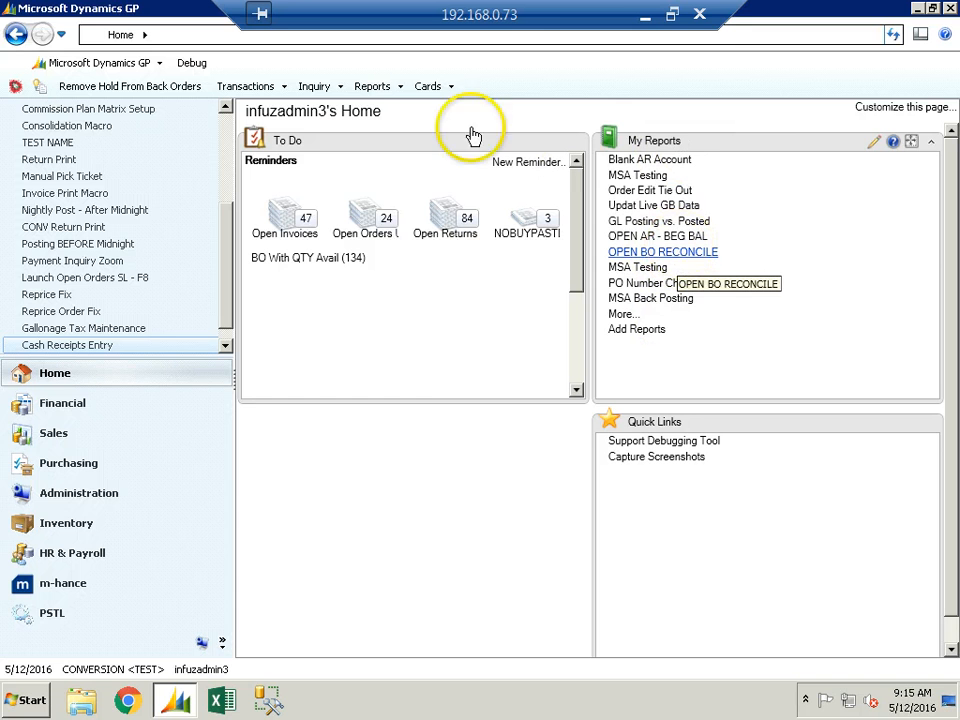
# Open the Trial Balance reports for Sales
pyautogui.click(385, 90)
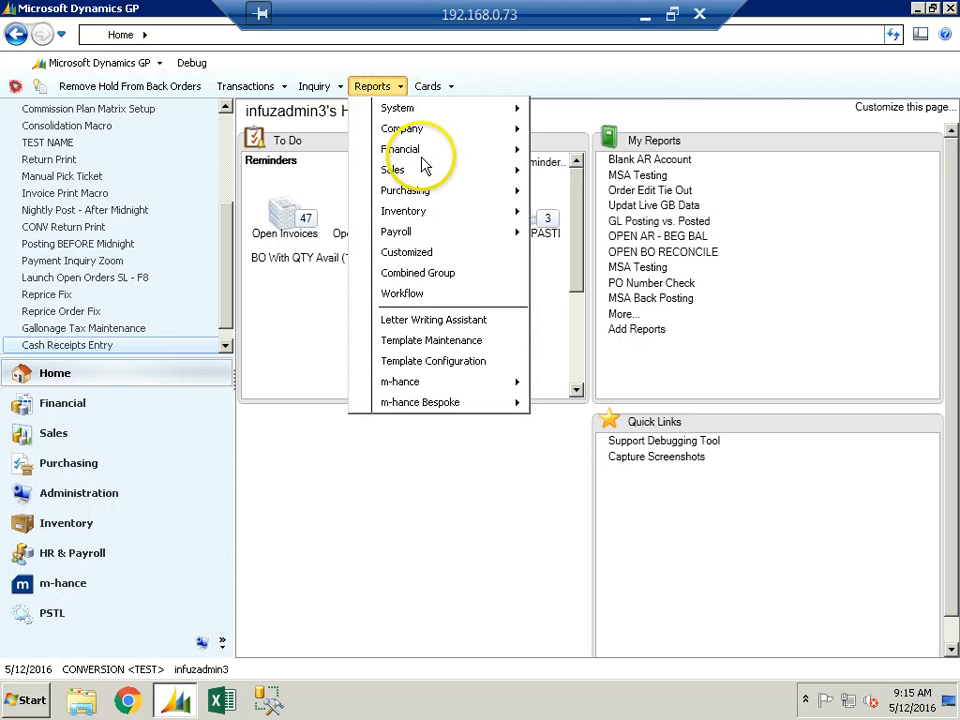
pyautogui.moveTo(398, 176)
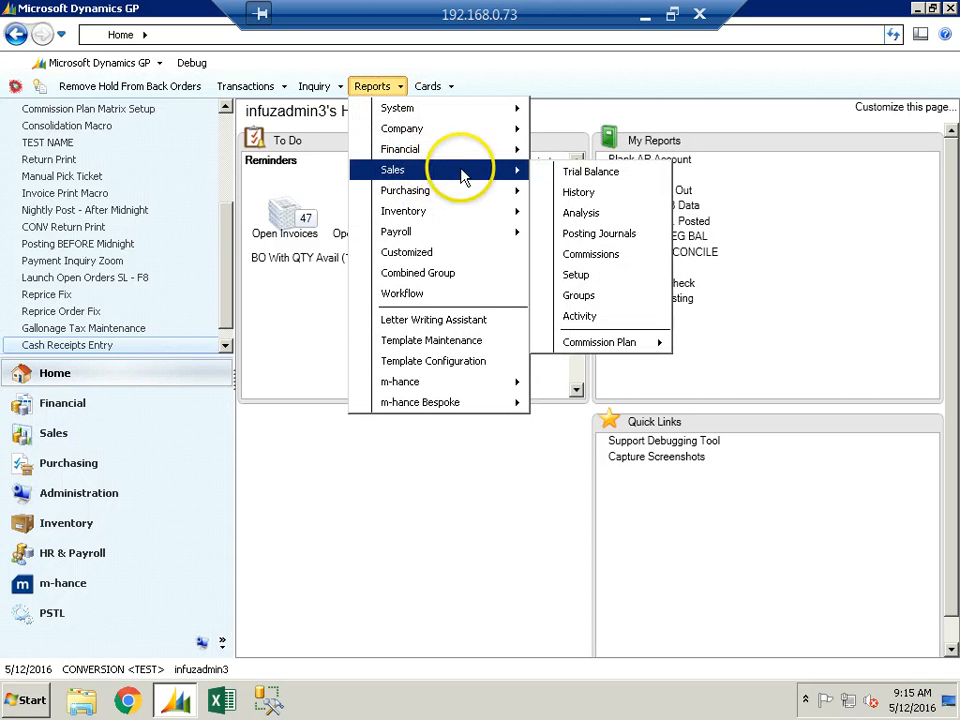
pyautogui.click(580, 178)
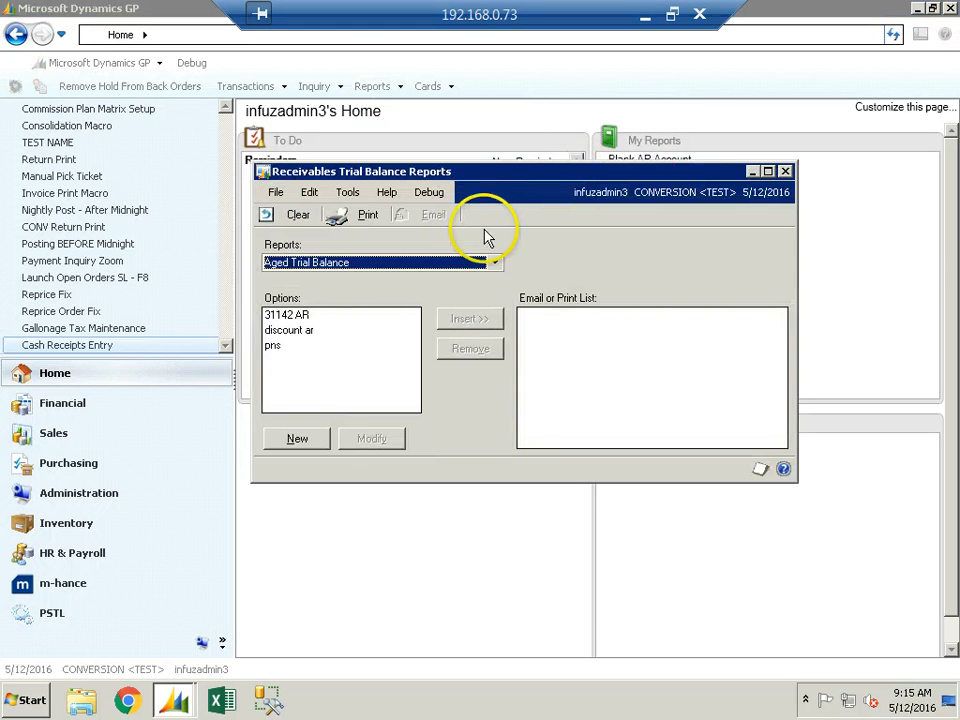
pyautogui.click(480, 265)
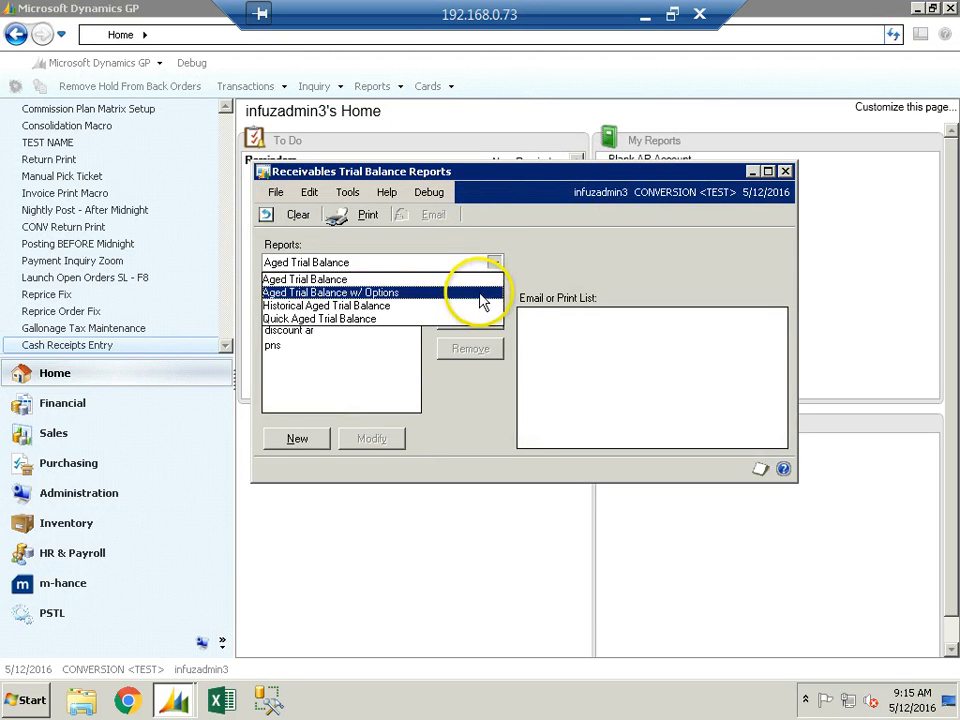
pyautogui.click(480, 293)
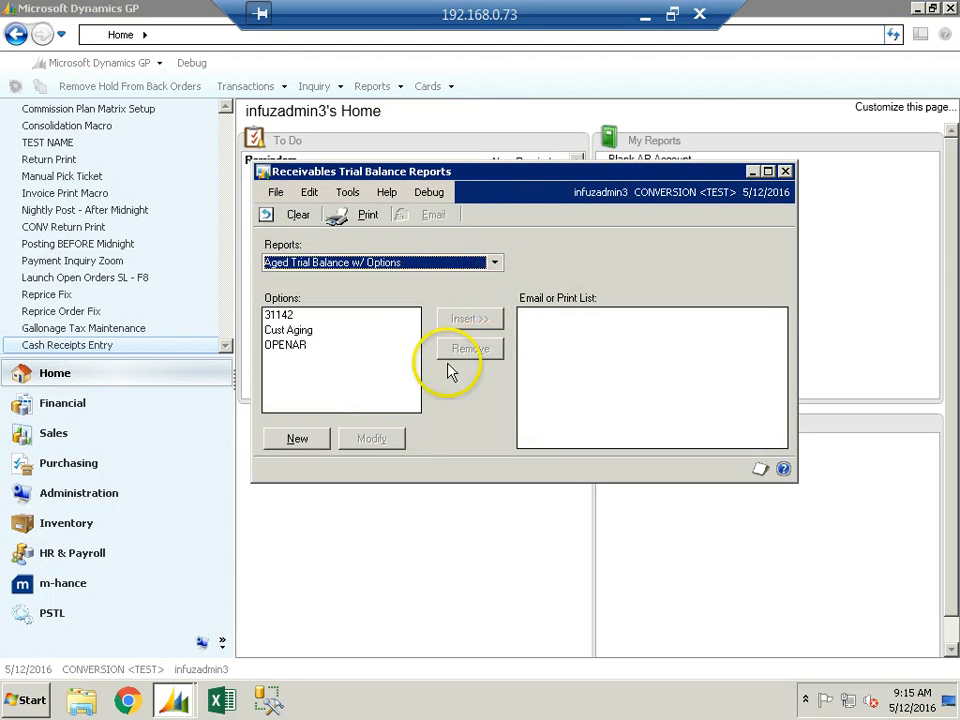
pyautogui.click(314, 446)
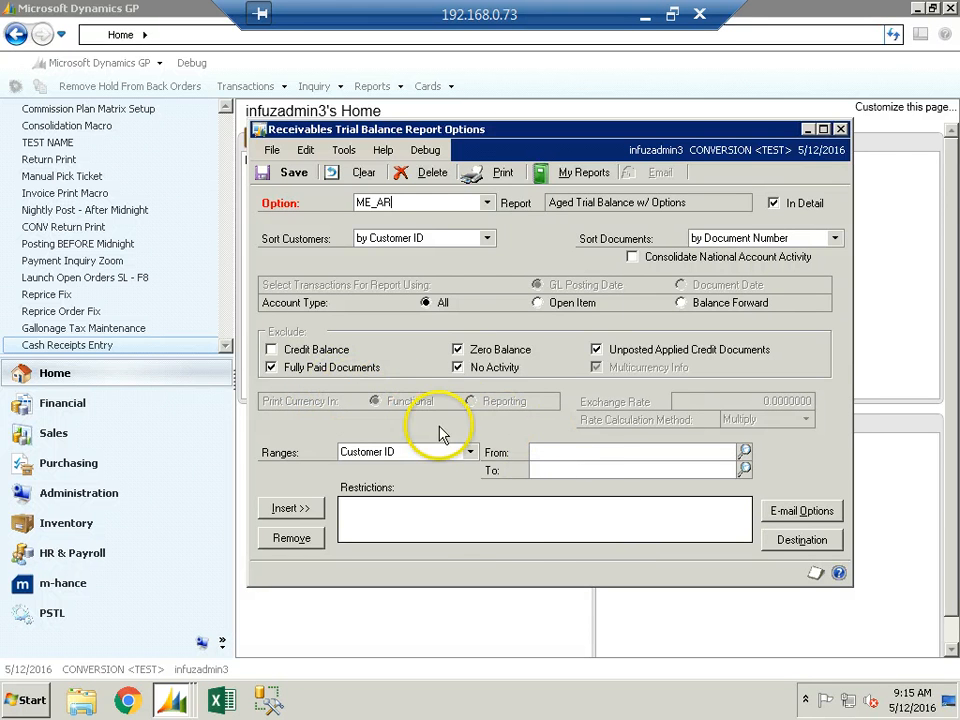
pyautogui.click(843, 130)
# Create a new Historical Aged Trial Balance report option named ME_AR
pyautogui.click(345, 262)
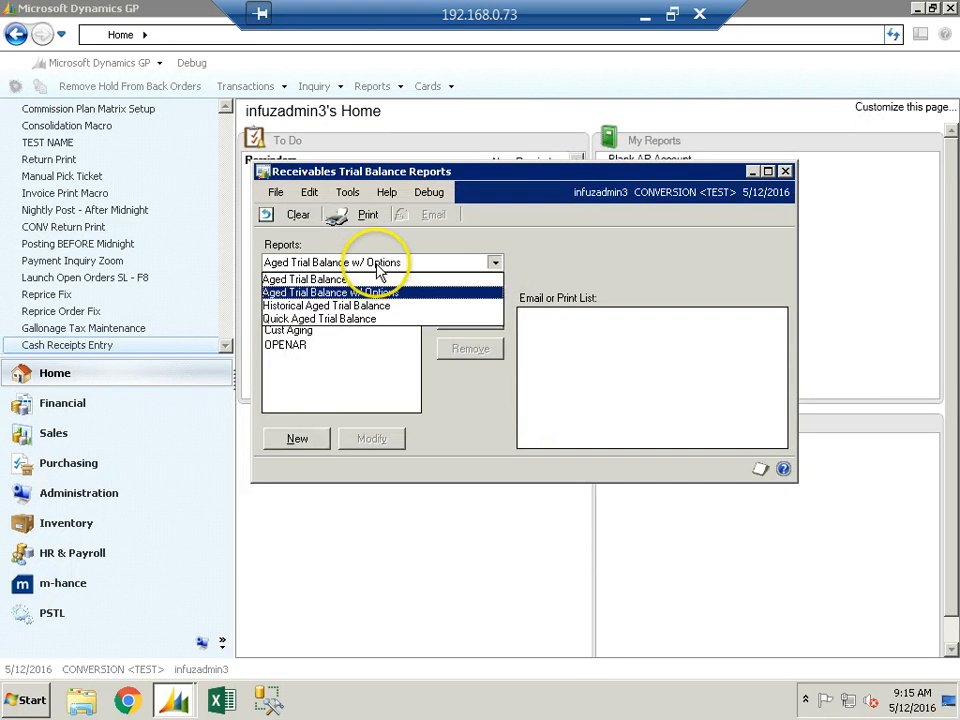
pyautogui.click(366, 305)
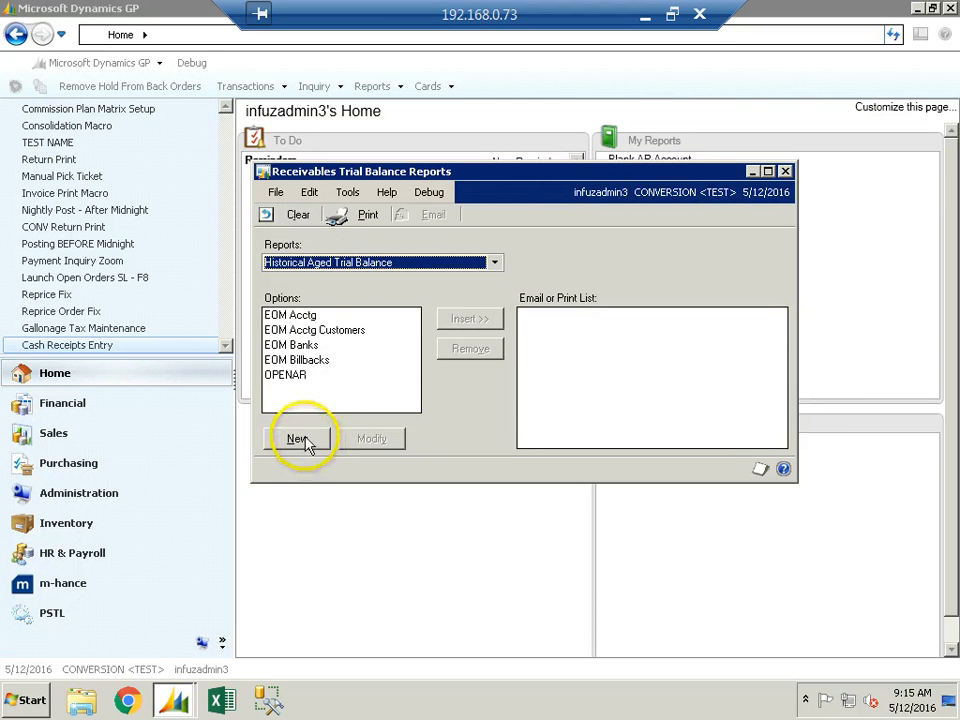
pyautogui.click(297, 440)
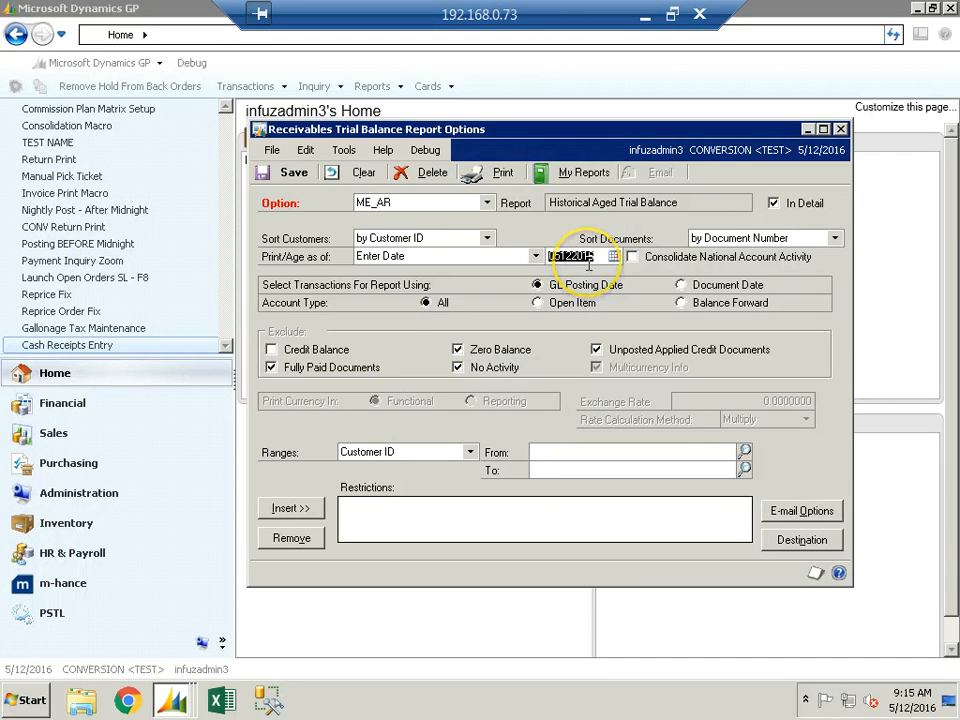
# Set the ME_AR report option to print and age as of End of Previous Month
pyautogui.click(537, 257)
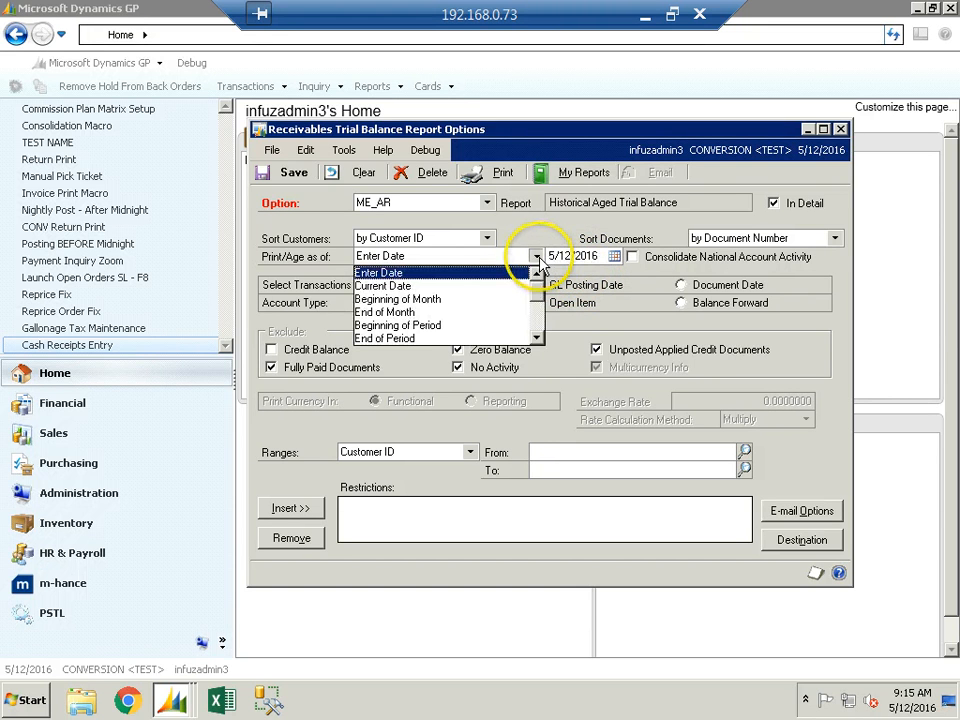
pyautogui.click(537, 338)
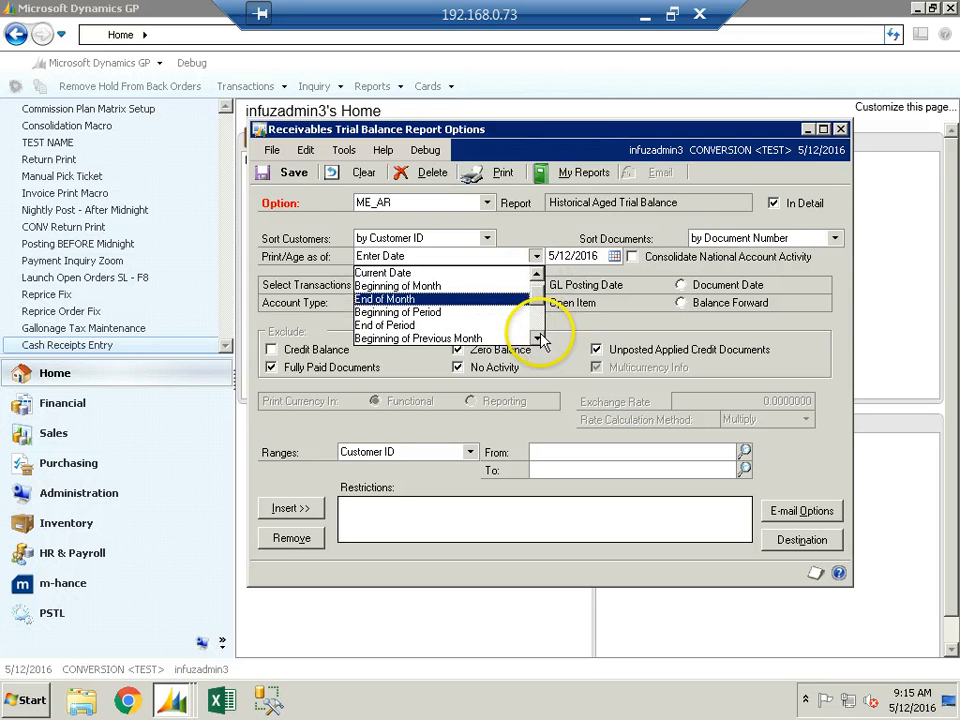
pyautogui.click(537, 338)
pyautogui.click(537, 338)
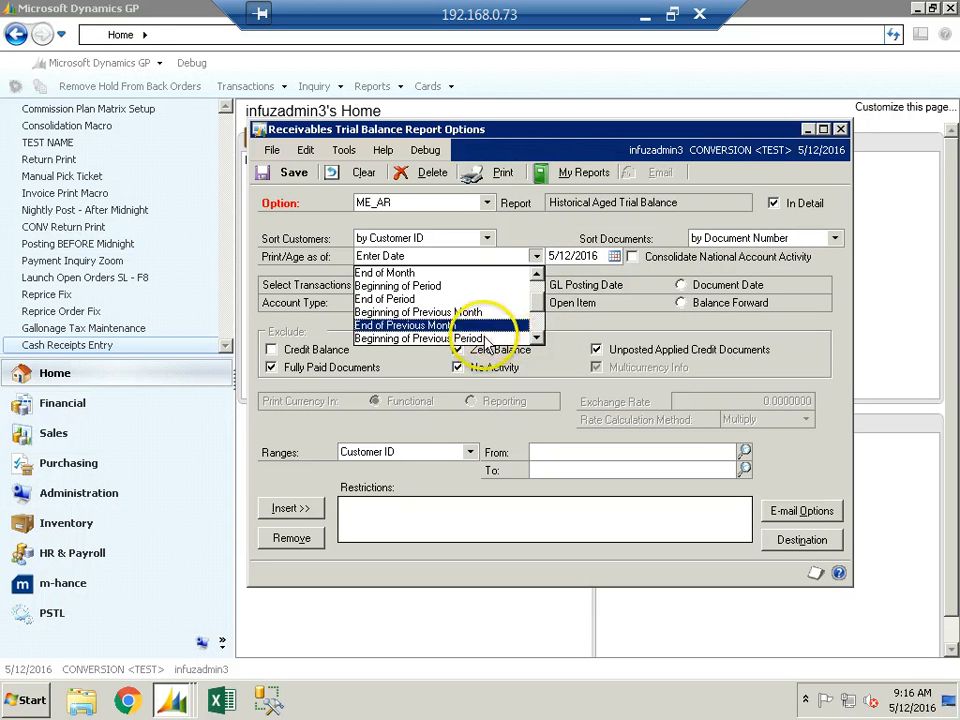
pyautogui.click(430, 325)
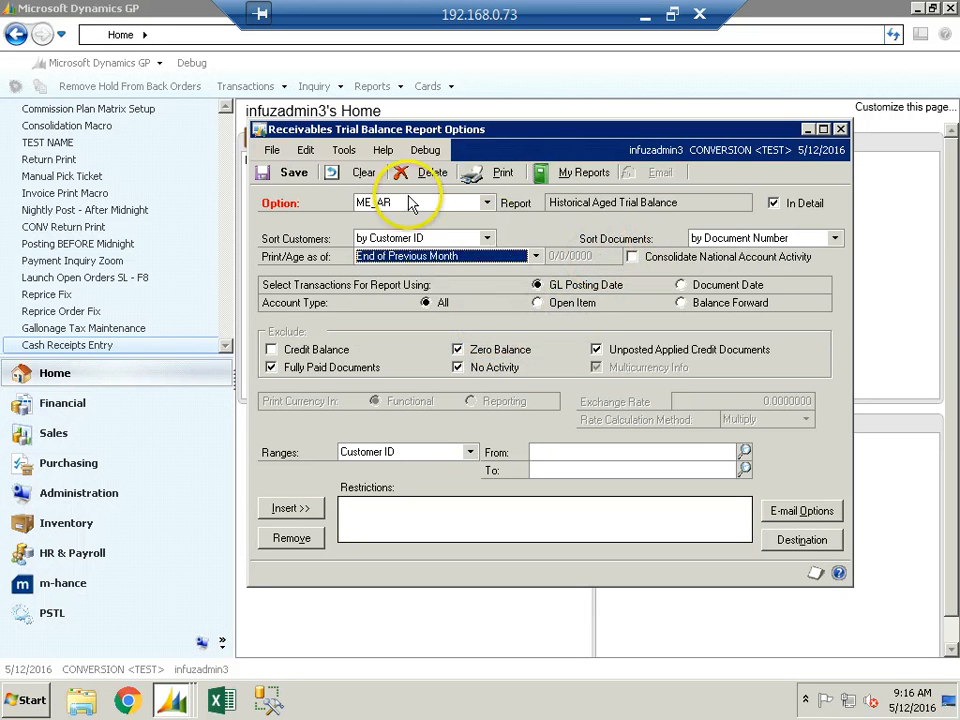
# Add a Class ID restriction from ON to ON to the ME_AR report option
pyautogui.click(466, 455)
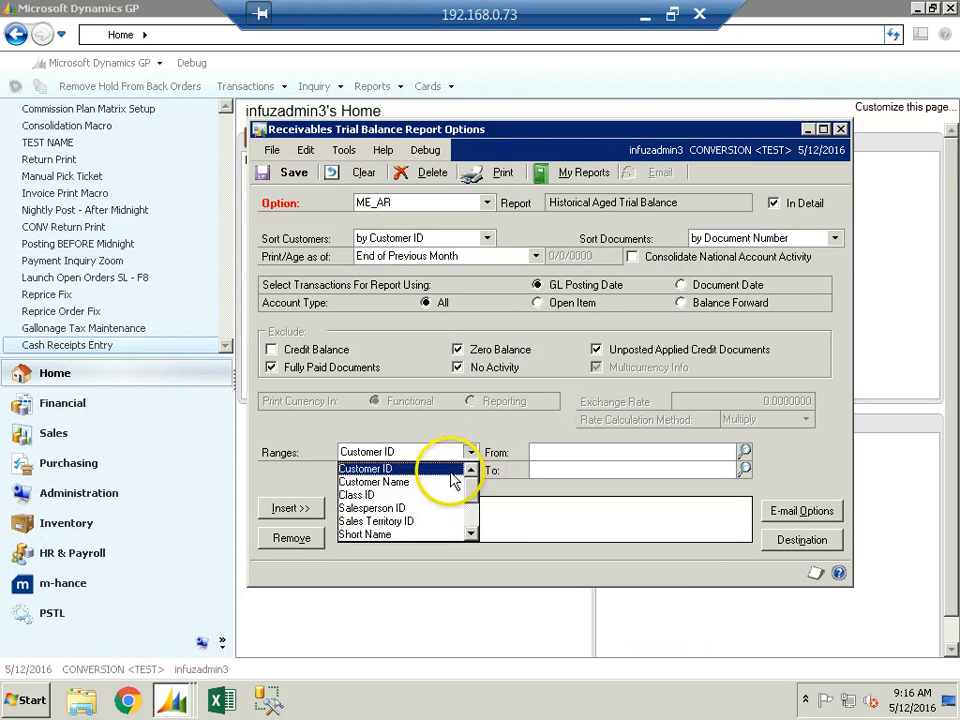
pyautogui.click(439, 498)
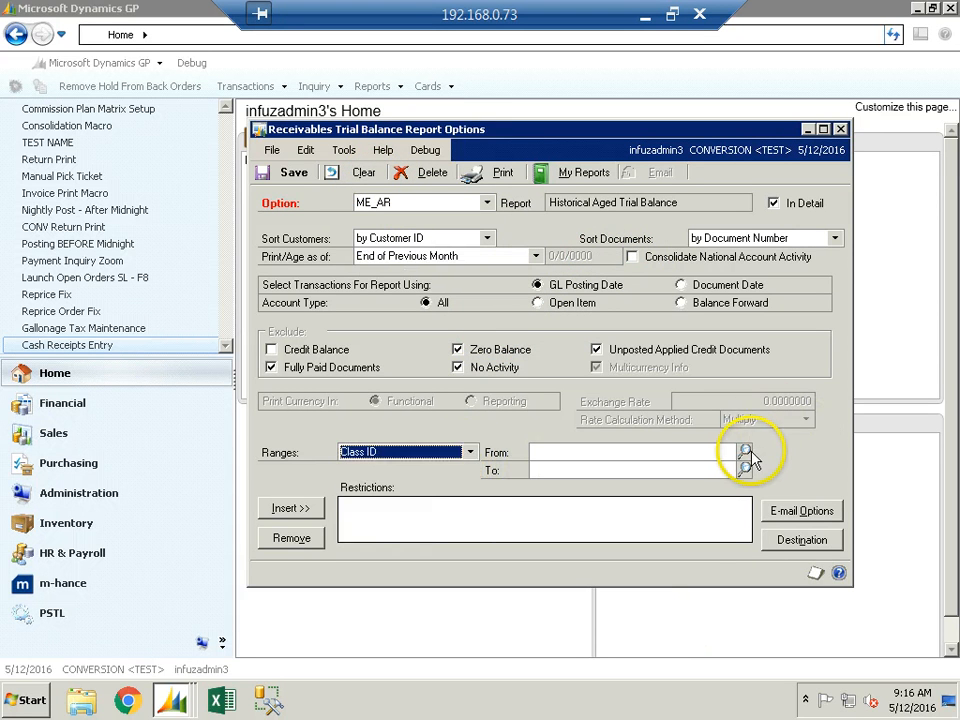
pyautogui.click(746, 454)
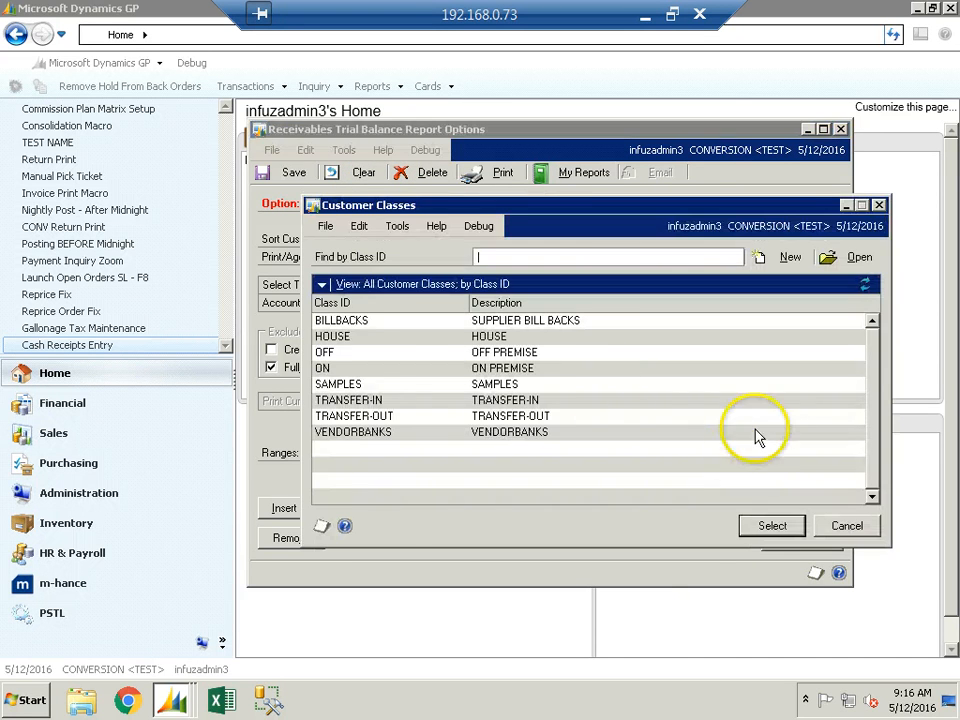
pyautogui.click(364, 384)
pyautogui.click(364, 368)
pyautogui.click(772, 525)
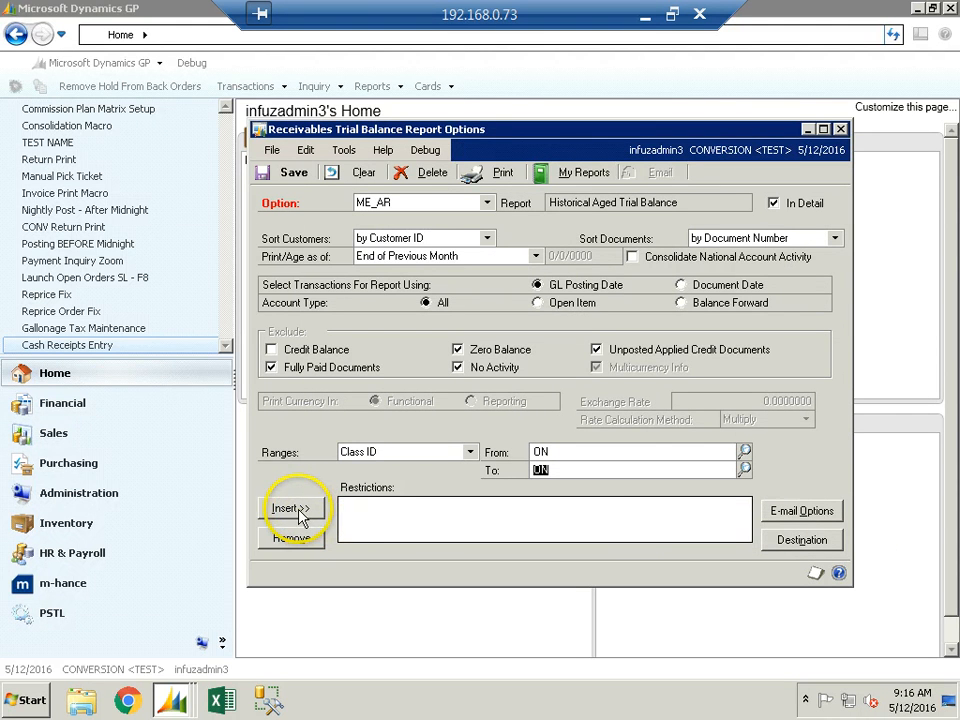
pyautogui.click(296, 509)
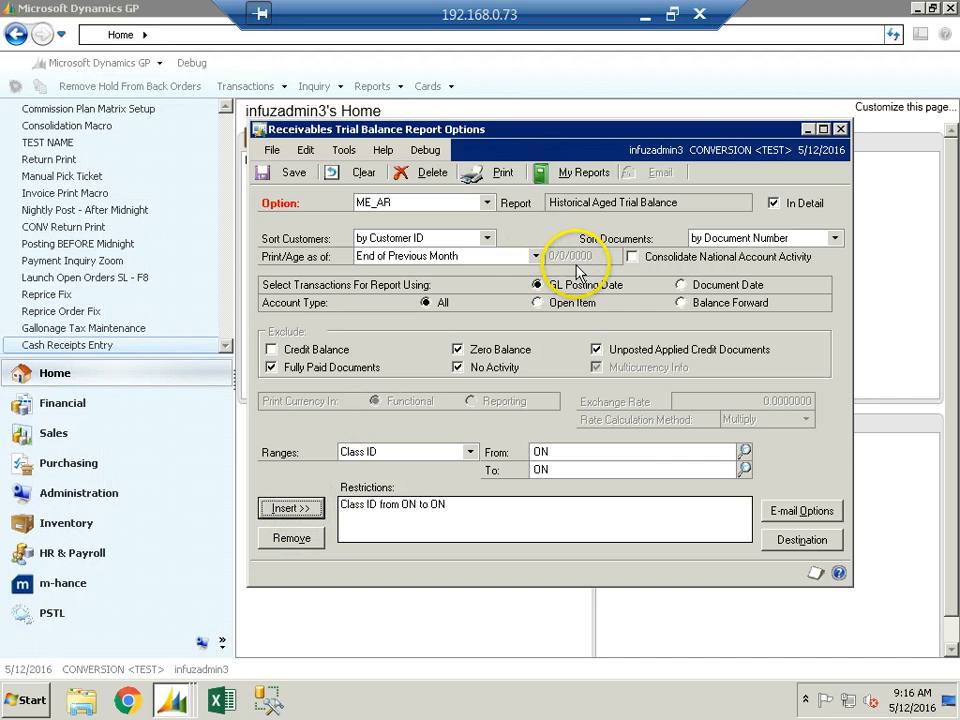
# Add the ME_AR report option to My Reports under the name Historical Aged Trial Balance-ME_AR
pyautogui.click(583, 174)
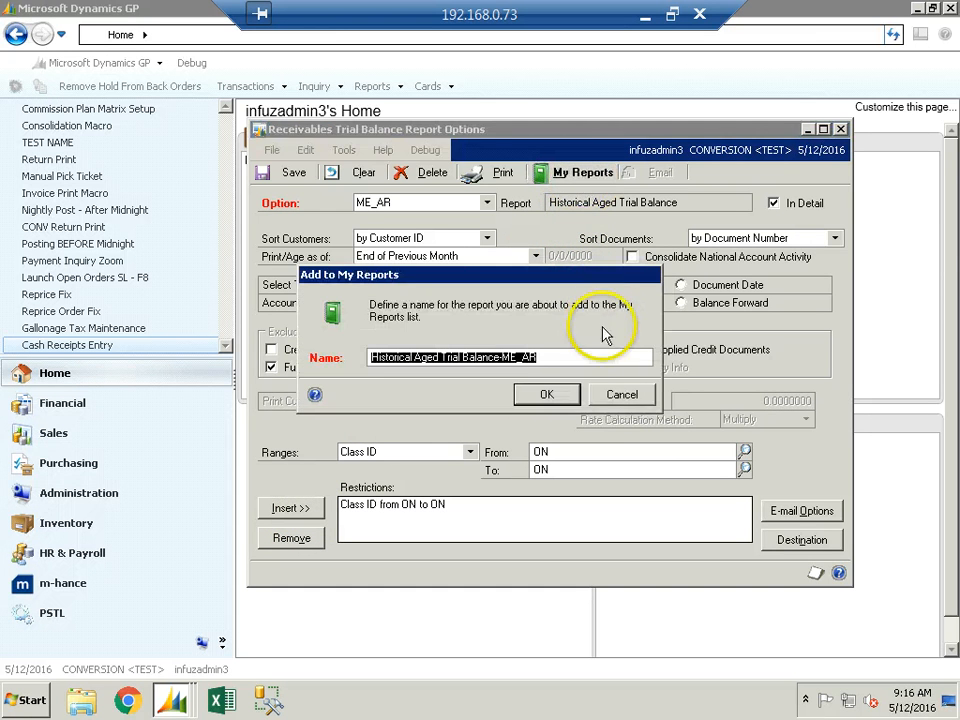
pyautogui.click(540, 357)
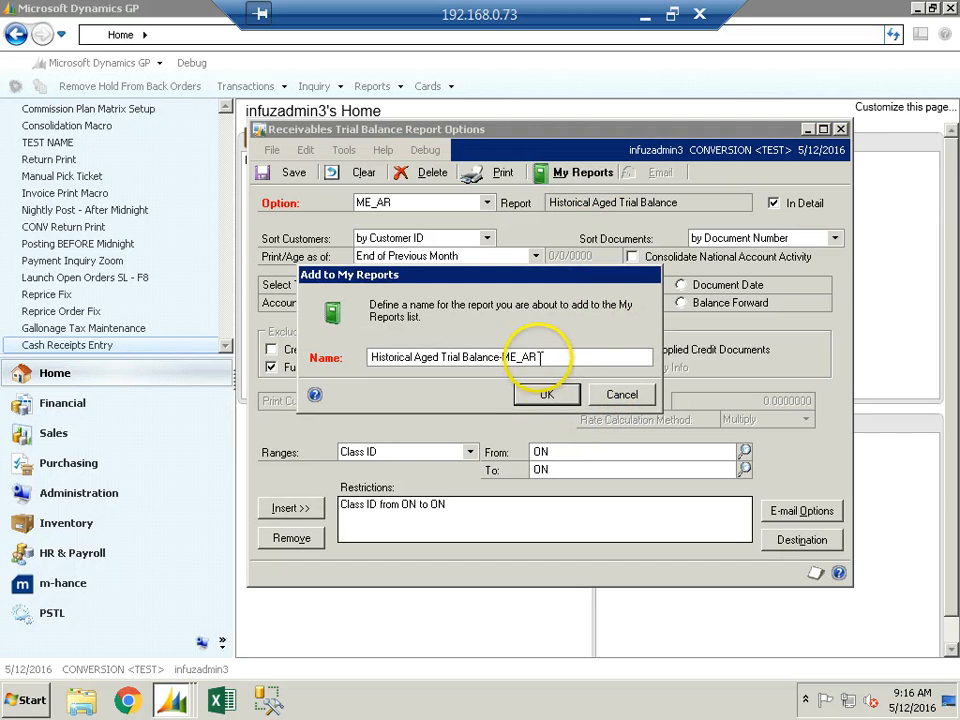
pyautogui.click(548, 395)
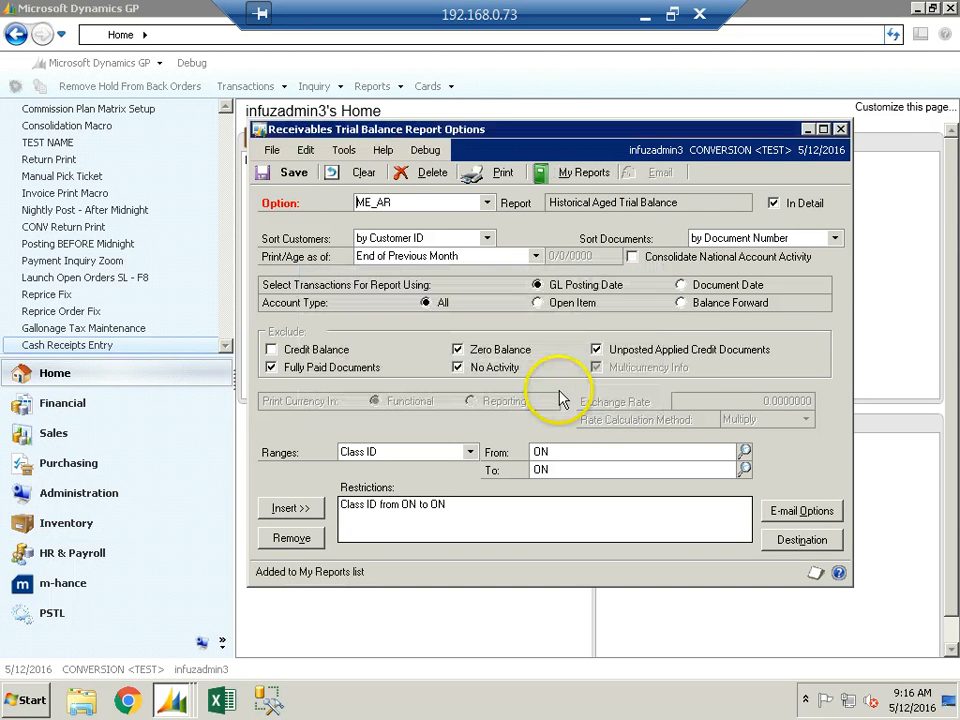
# Save the changes to the ME_AR report option and close the Receivables Trial Balance windows
pyautogui.click(840, 130)
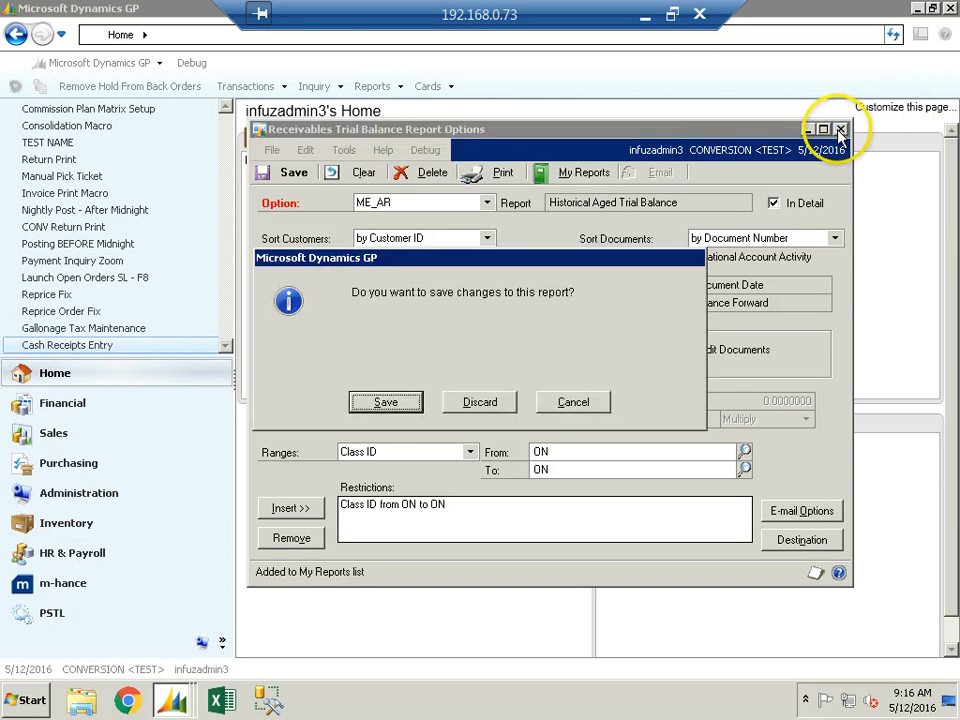
pyautogui.click(386, 402)
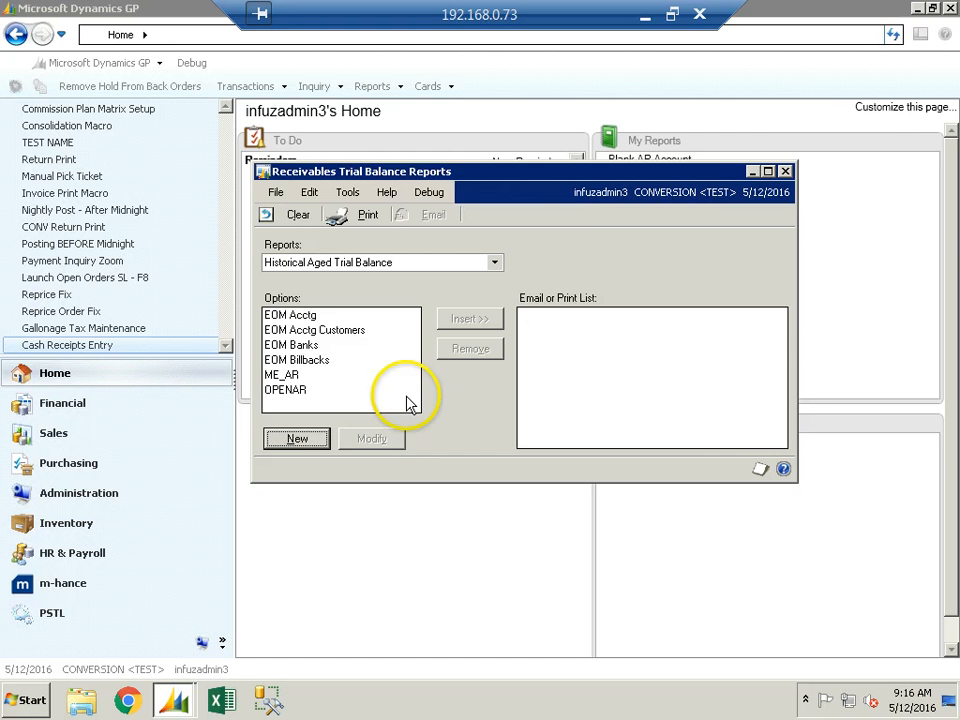
pyautogui.click(785, 171)
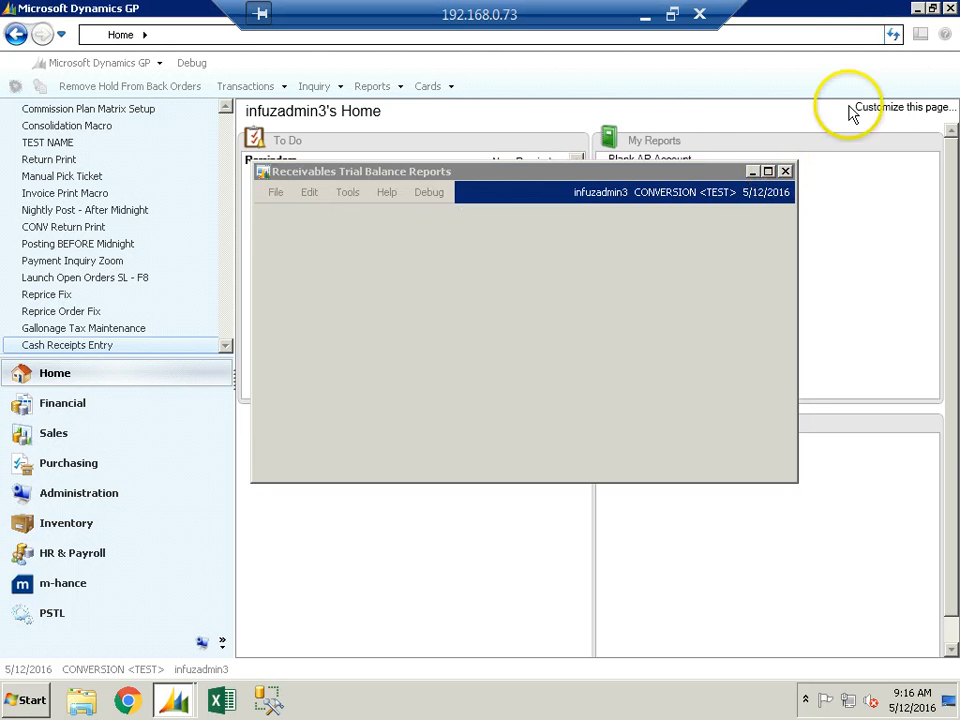
# Refresh the home page, view the full My Reports list, and return to the home page
pyautogui.click(895, 38)
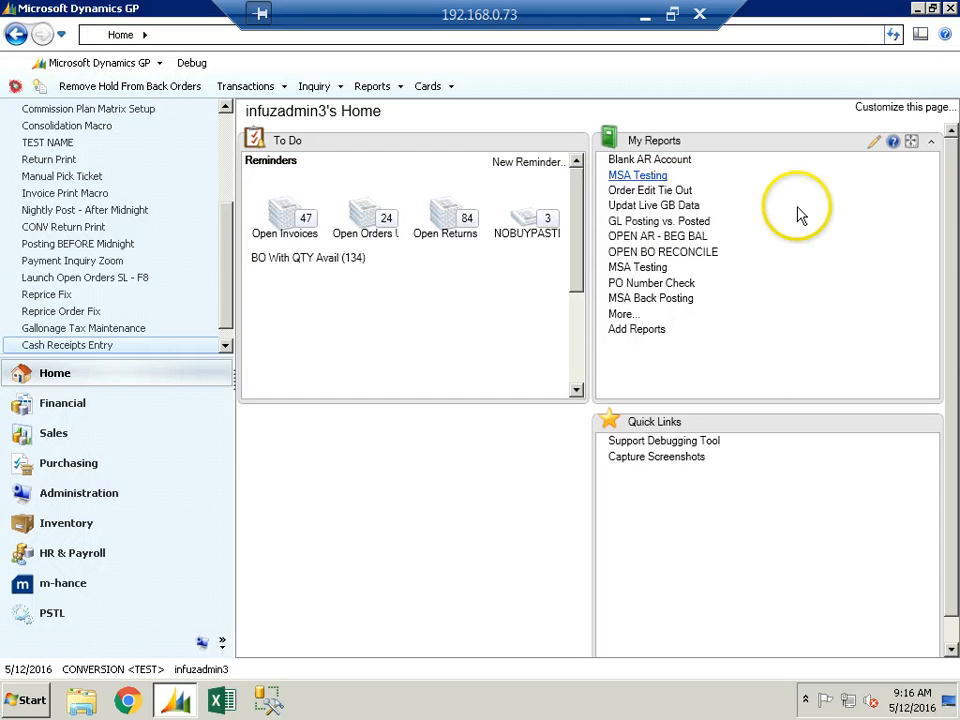
pyautogui.press('F8')
pyautogui.moveTo(880, 12); pyautogui.dragTo(688, 63)
pyautogui.click(760, 63)
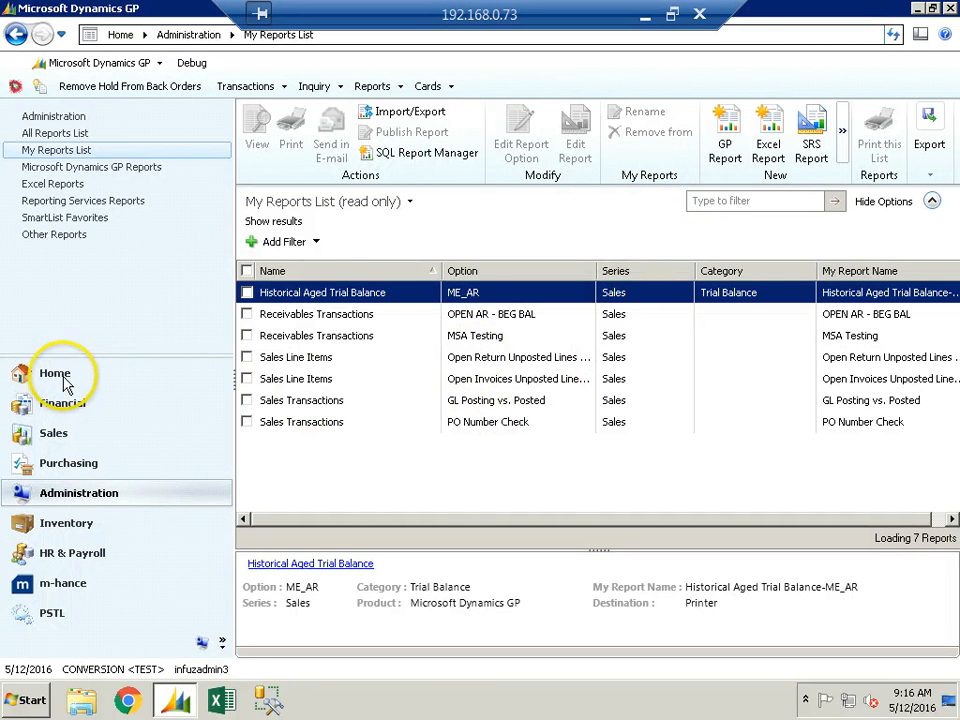
pyautogui.click(99, 383)
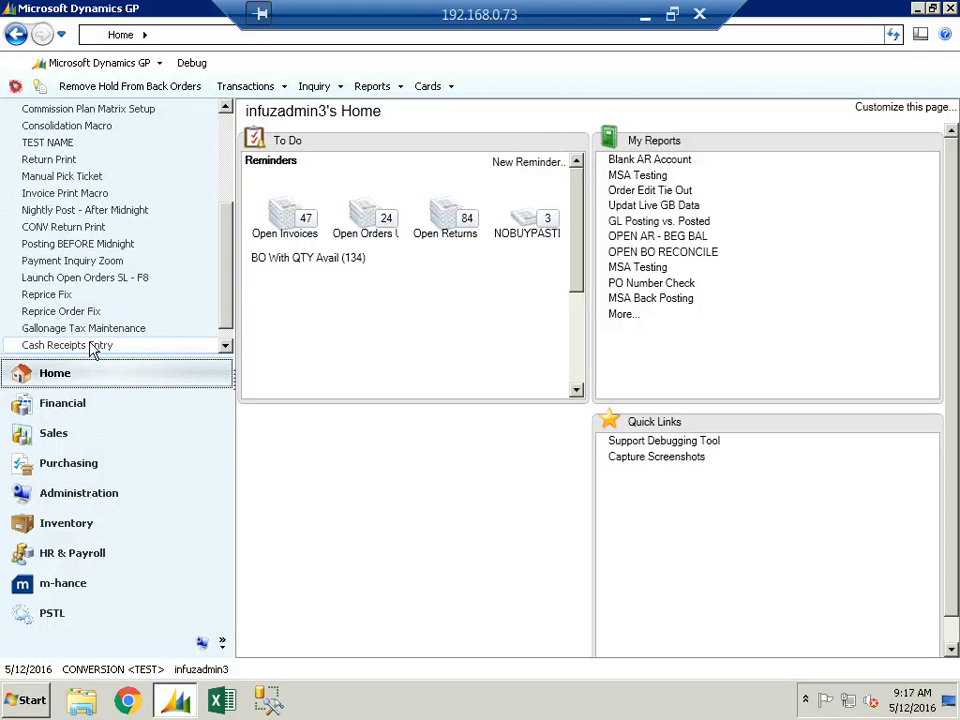
# View the Consolidate Sales Documents window using the Consolidation Macro shortcut, and close it
pyautogui.click(656, 287)
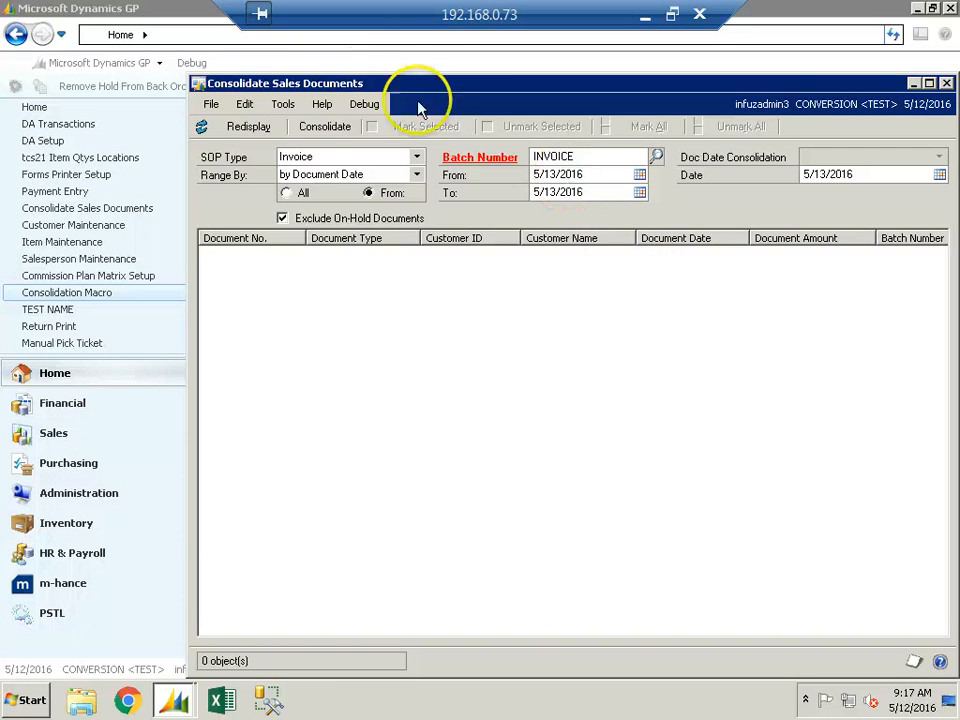
pyautogui.moveTo(424, 81); pyautogui.dragTo(346, 74)
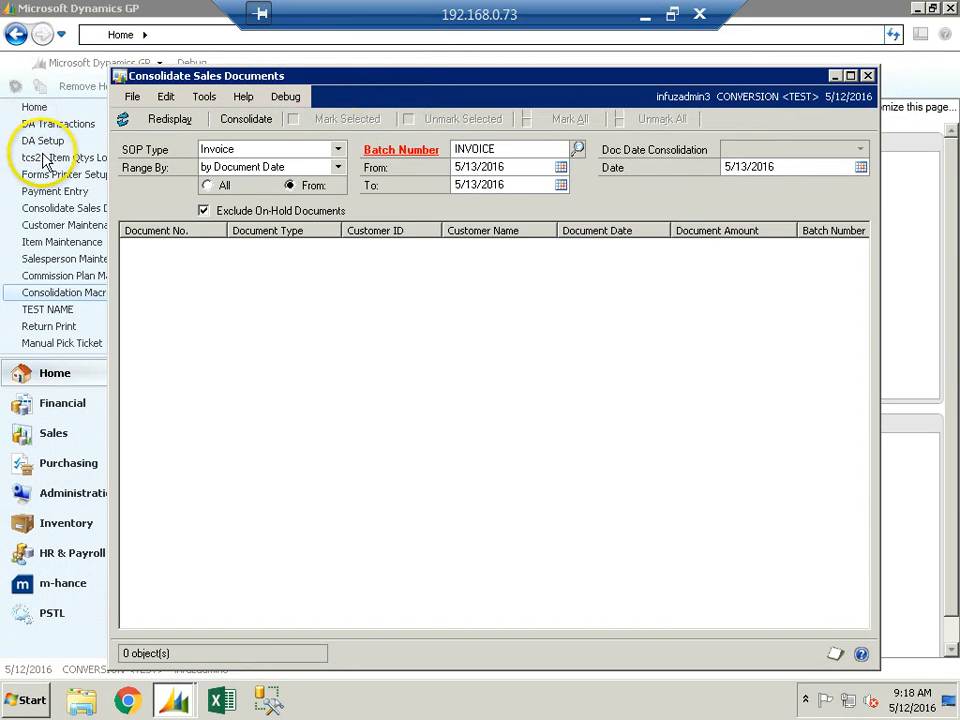
pyautogui.click(867, 75)
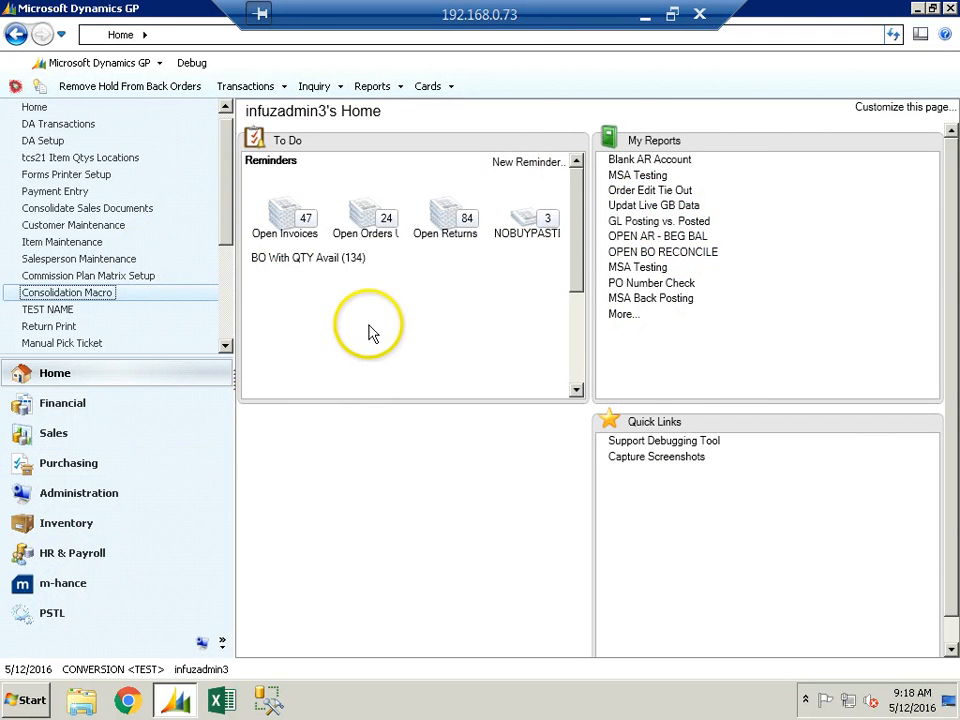
# Open the display preferences from User Preferences
pyautogui.click(123, 68)
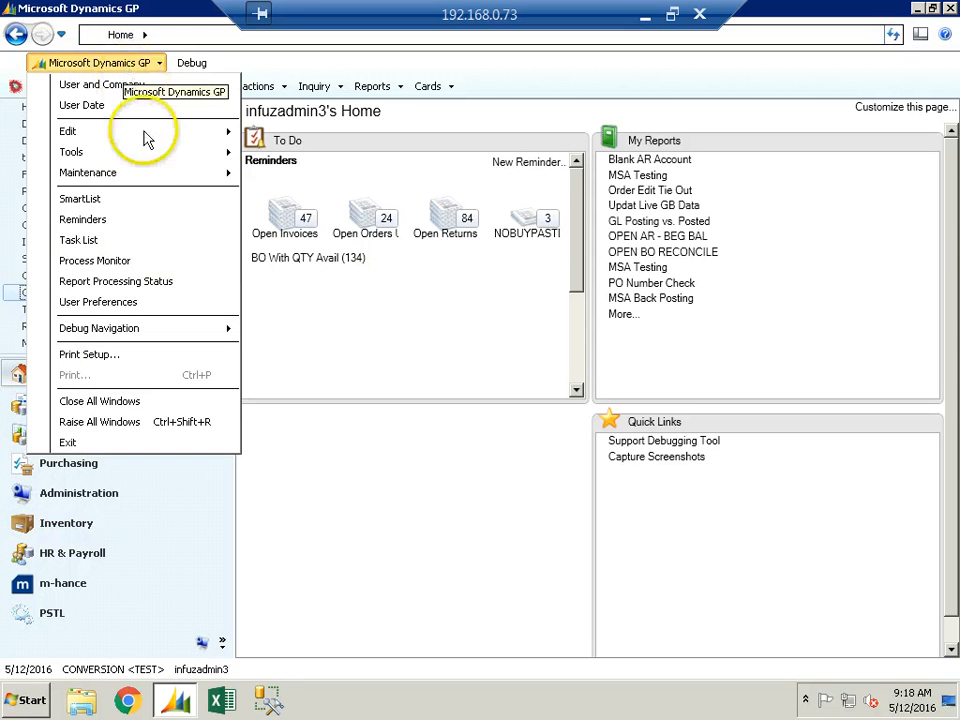
pyautogui.click(125, 306)
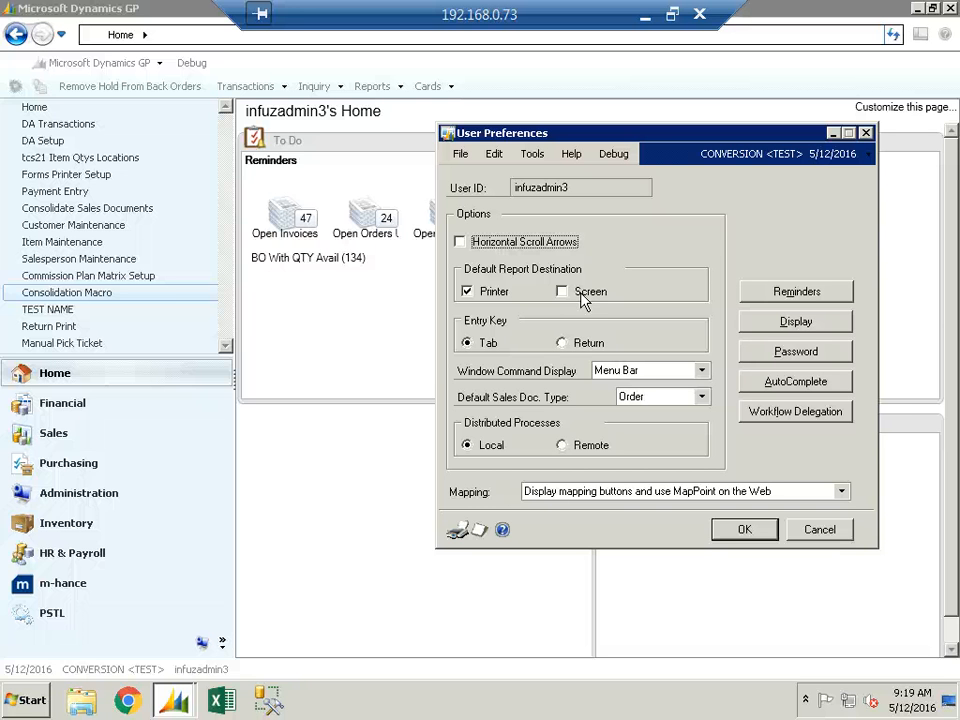
pyautogui.click(798, 324)
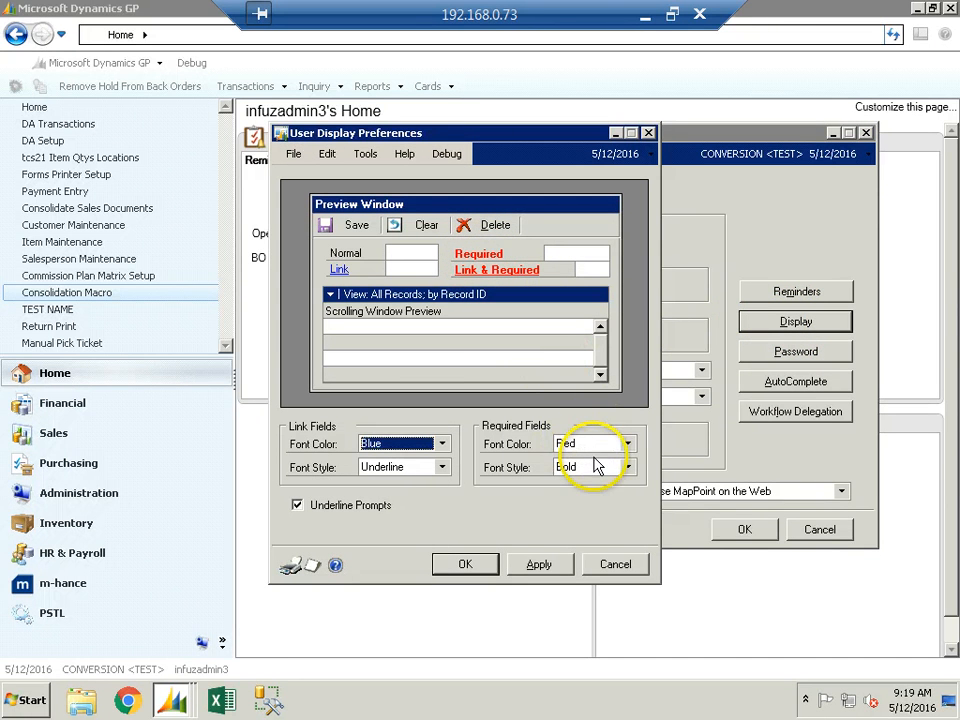
# Review the font color and font style choices for required fields, and close both preferences windows without making changes
pyautogui.click(628, 445)
pyautogui.click(629, 445)
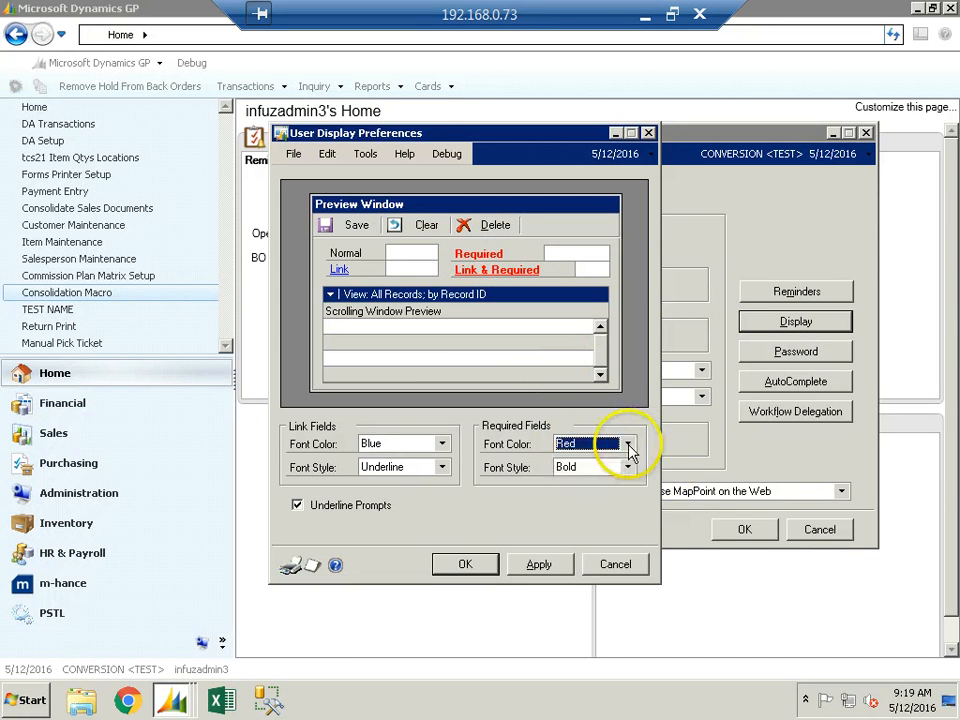
pyautogui.click(630, 469)
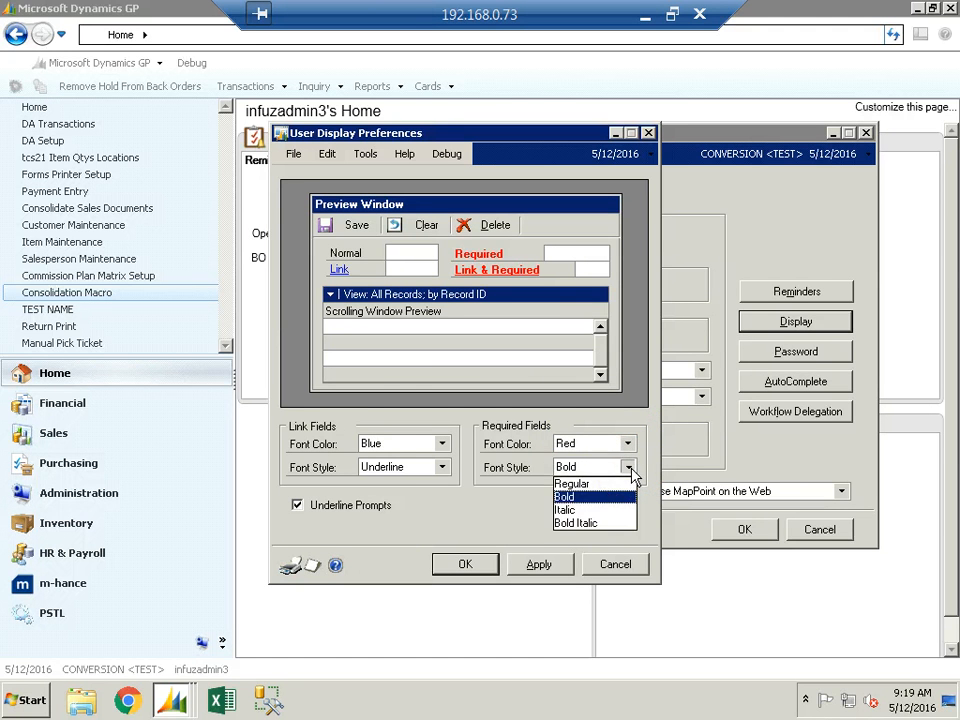
pyautogui.click(631, 470)
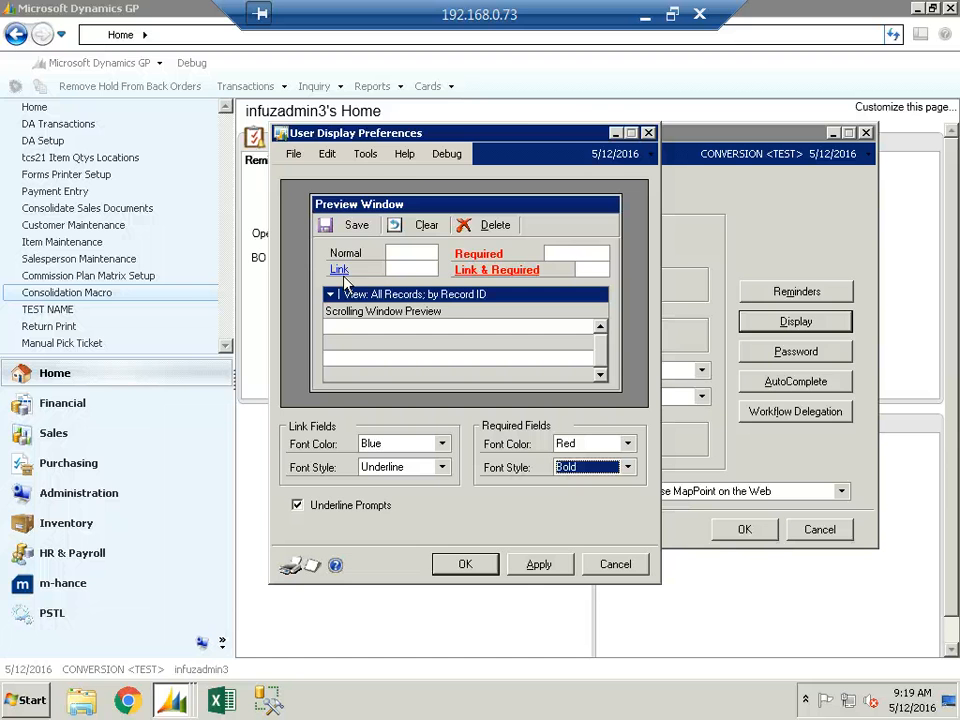
pyautogui.click(649, 134)
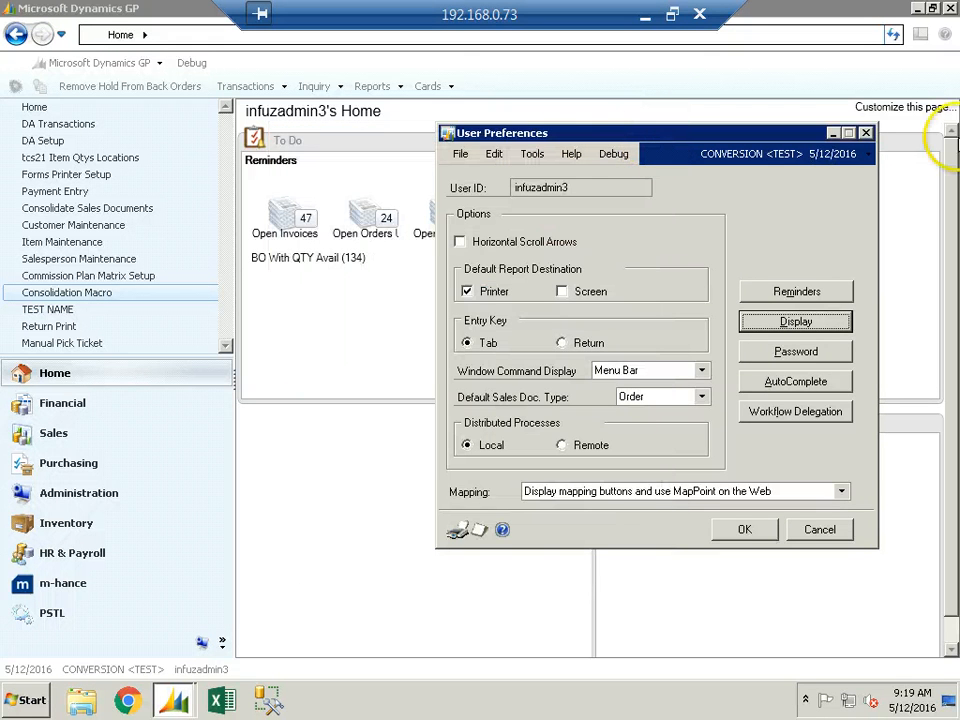
pyautogui.click(866, 134)
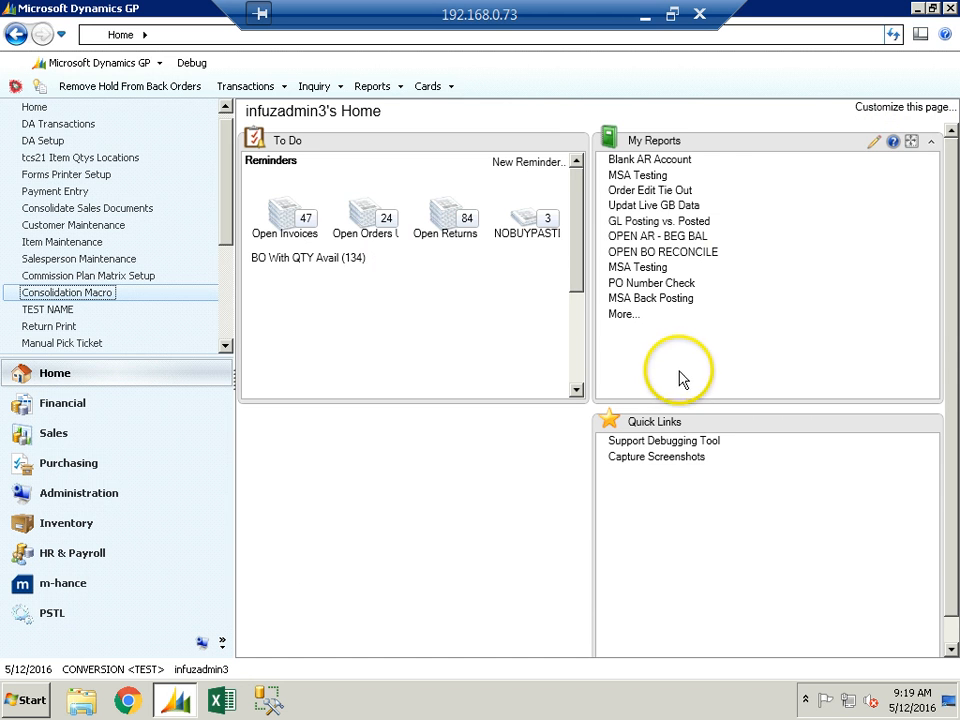
# Open the Microsoft Dynamics GP help contents and reposition the help window to show it fully
pyautogui.click(946, 37)
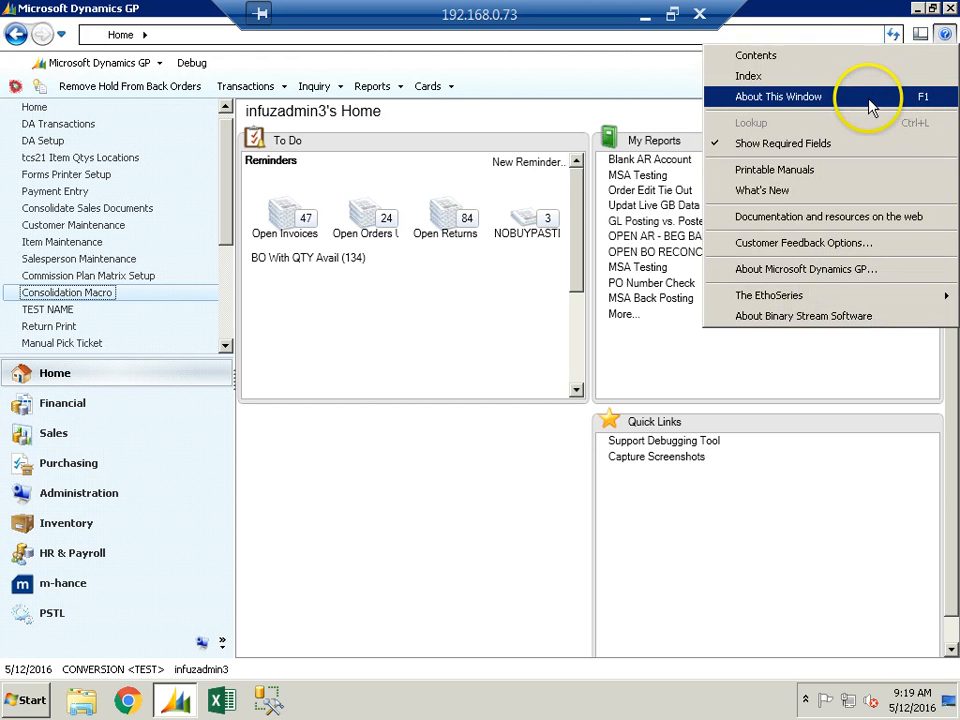
pyautogui.click(836, 58)
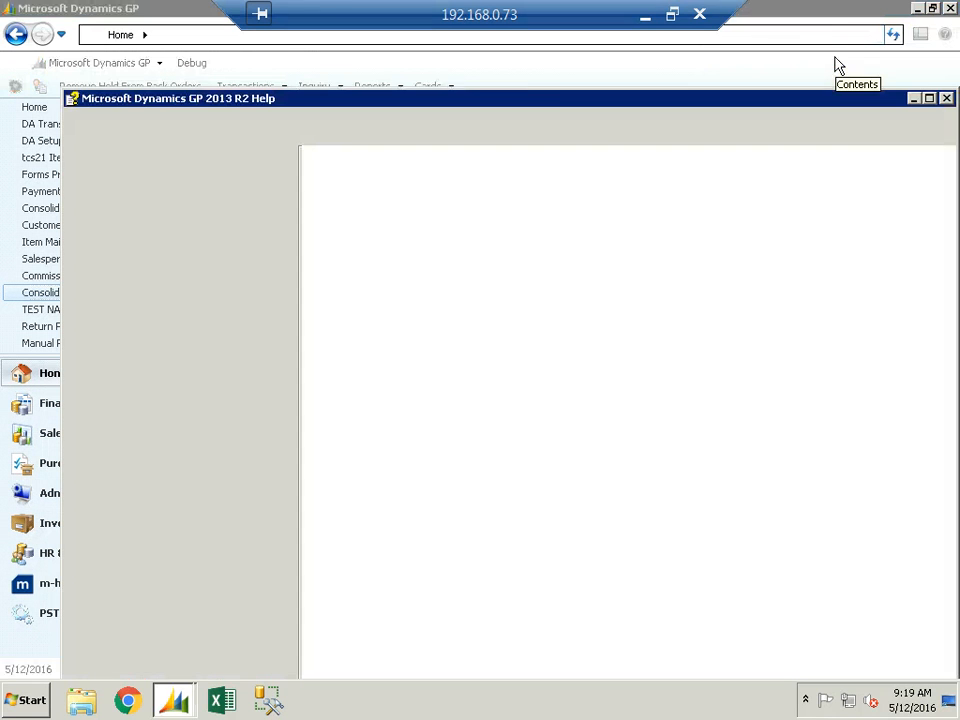
pyautogui.moveTo(529, 99); pyautogui.dragTo(494, 27)
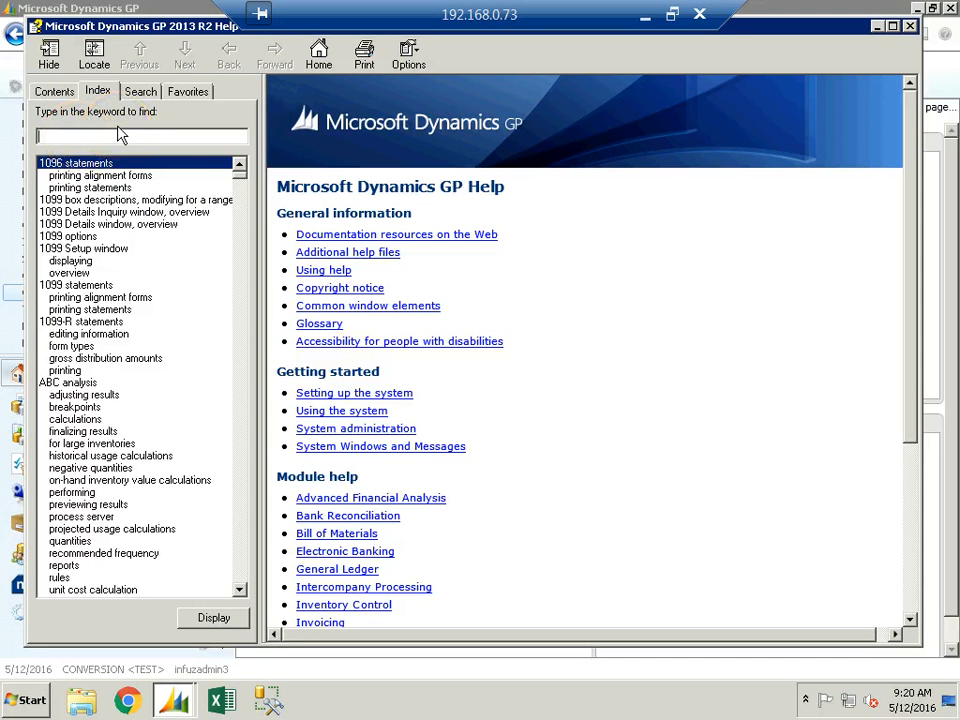
# Look up "statement" in the help index, browse the matching statement entries, and close the help
pyautogui.write('state')
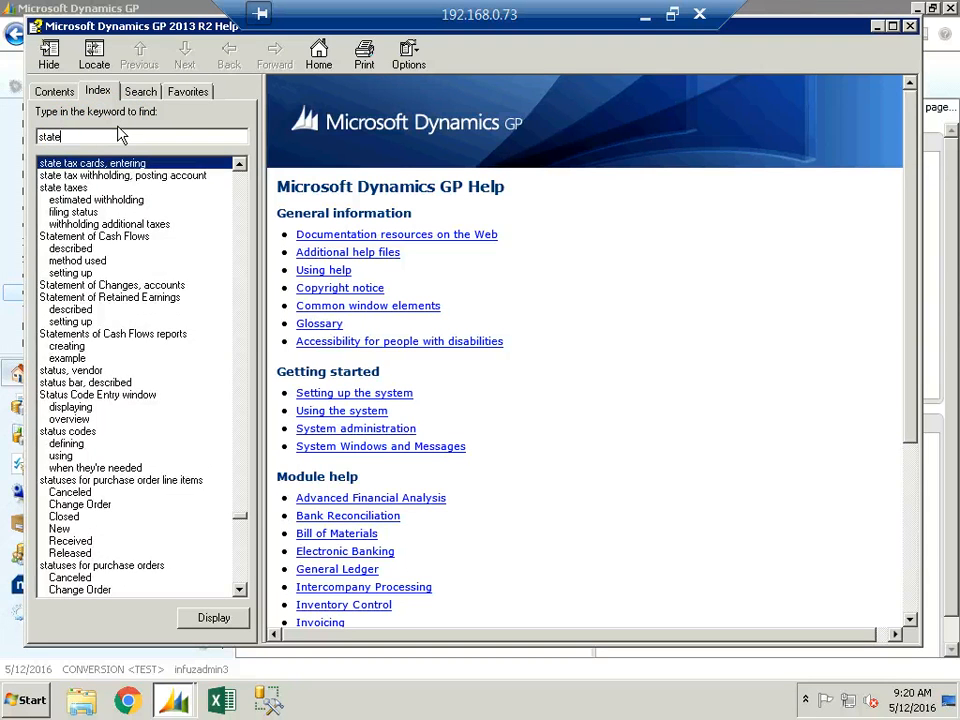
pyautogui.write('ment')
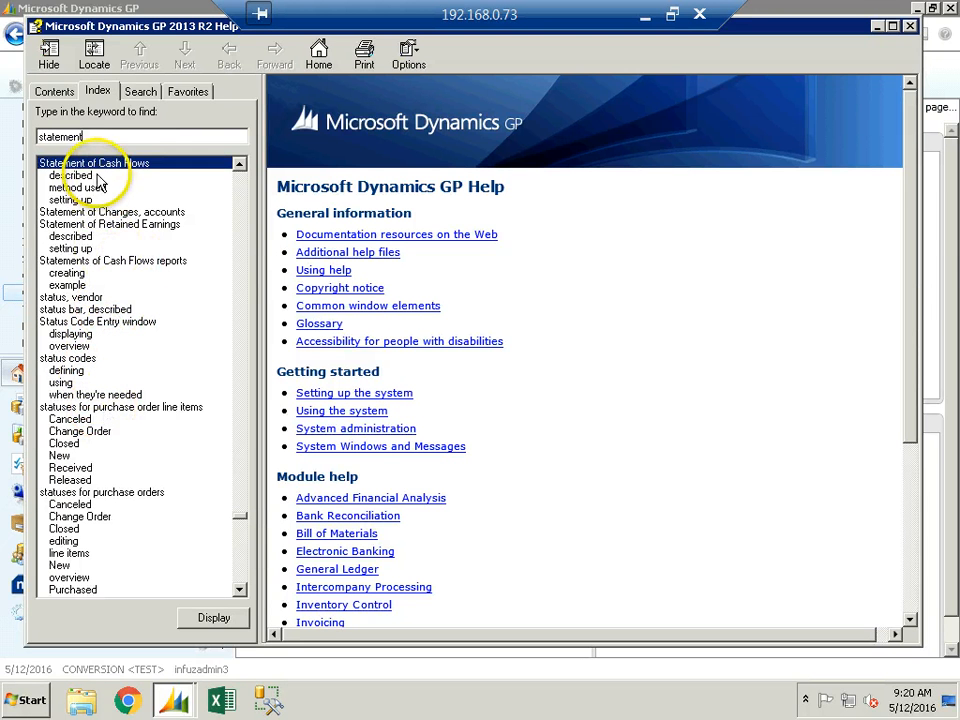
pyautogui.click(112, 213)
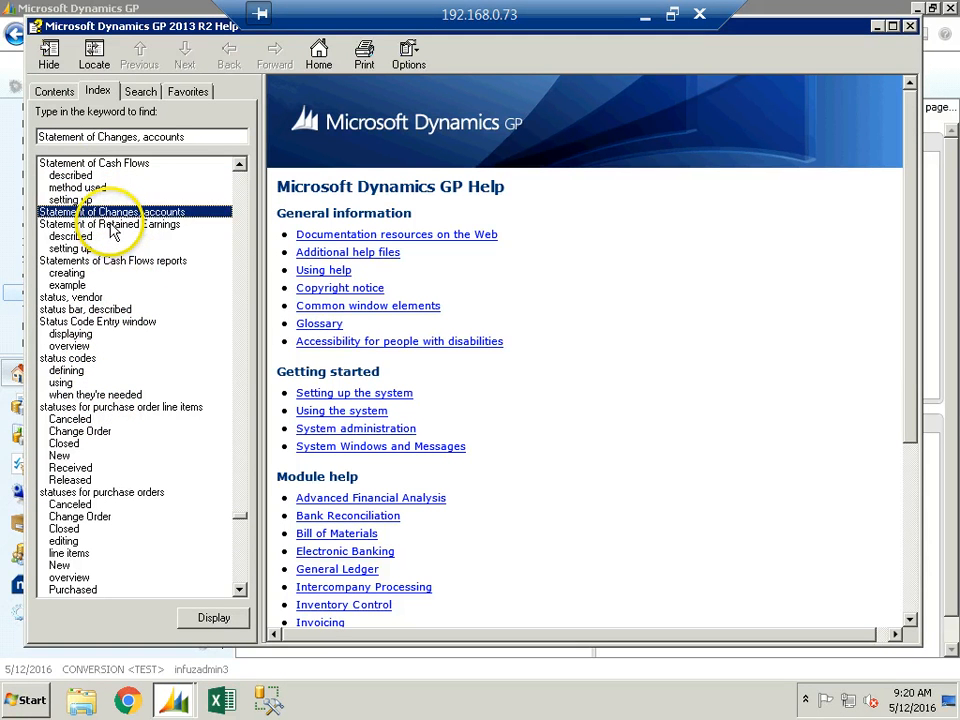
pyautogui.click(113, 226)
pyautogui.click(134, 264)
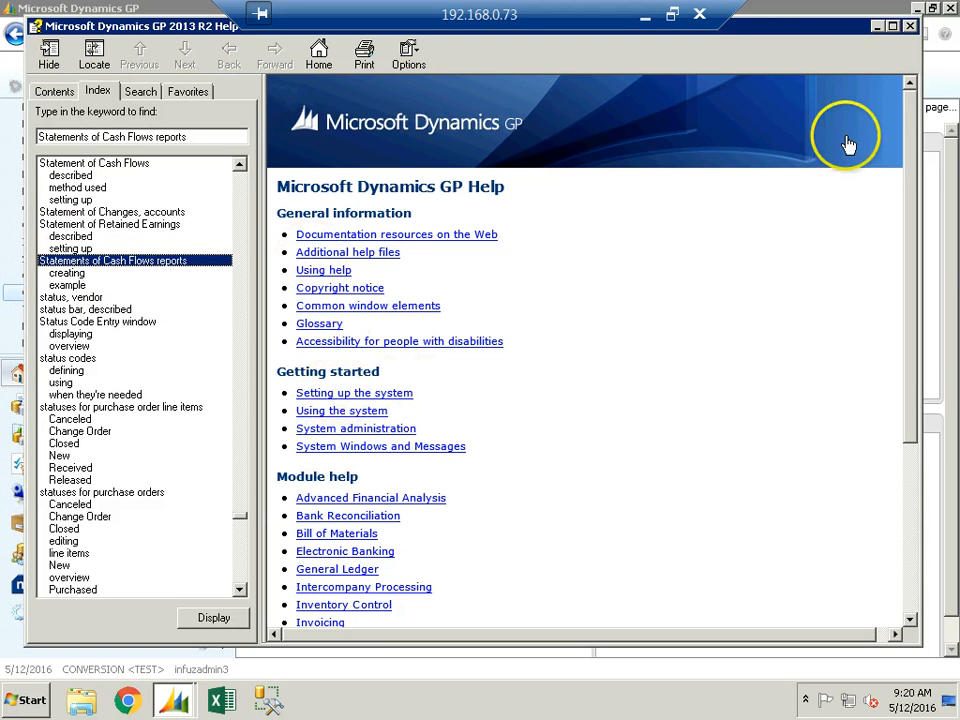
pyautogui.click(912, 30)
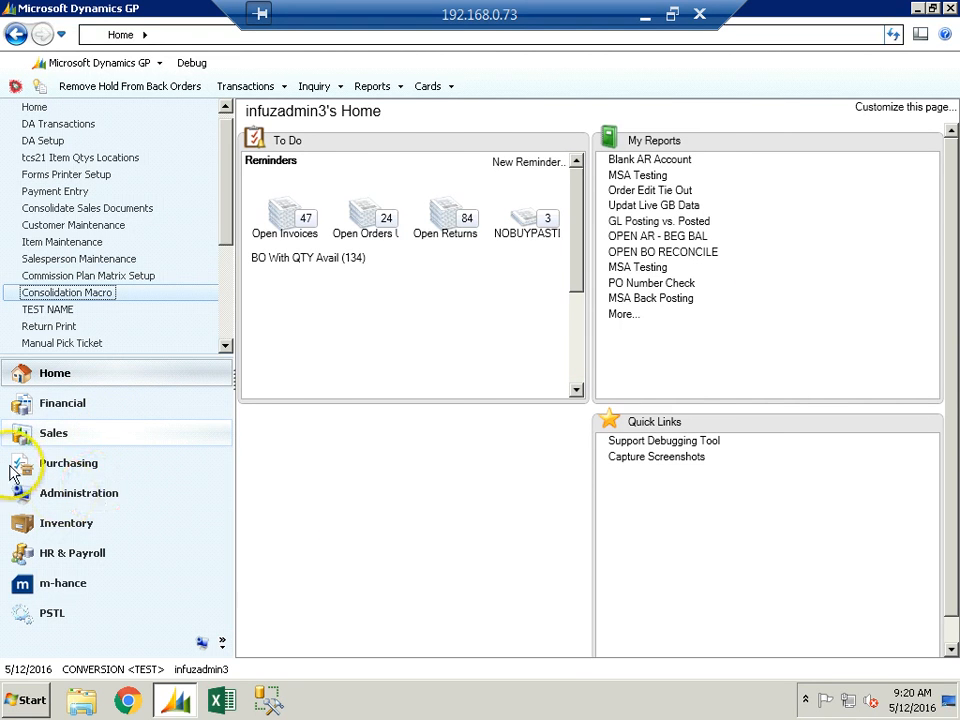
# Open the Statements routine for Sales and bring up the help topic for its Print Receivables Statements window
pyautogui.click(72, 434)
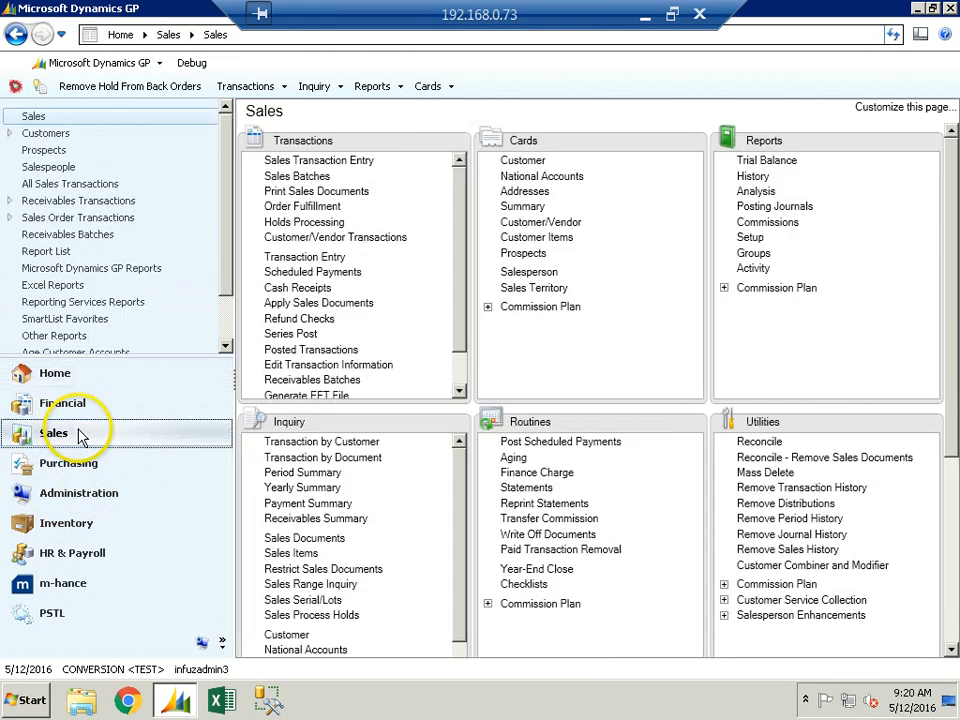
pyautogui.click(549, 489)
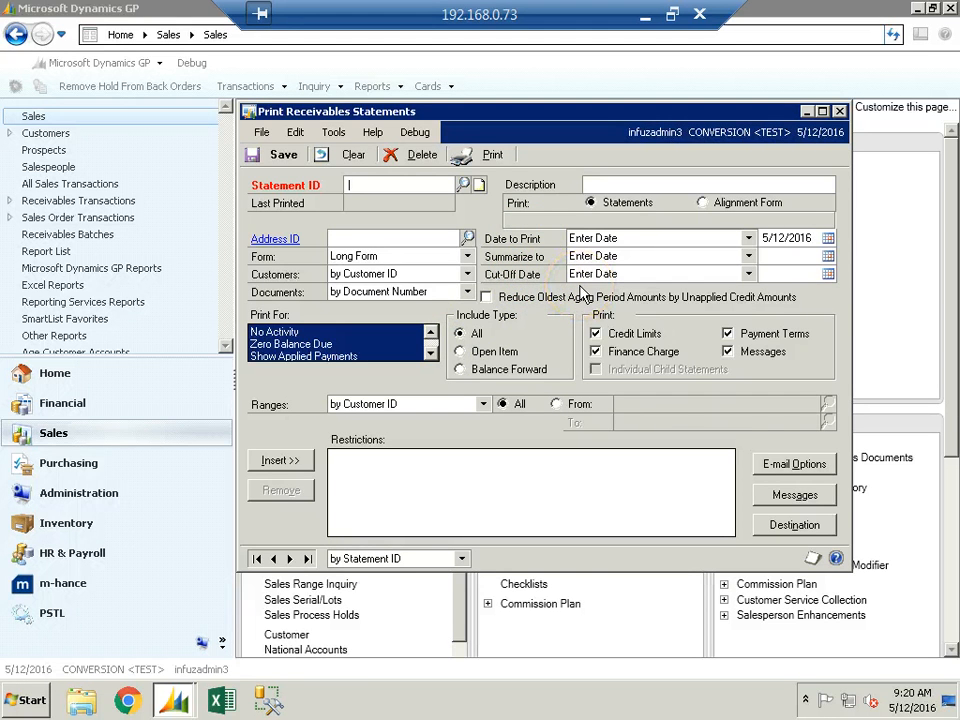
pyautogui.press('F1')
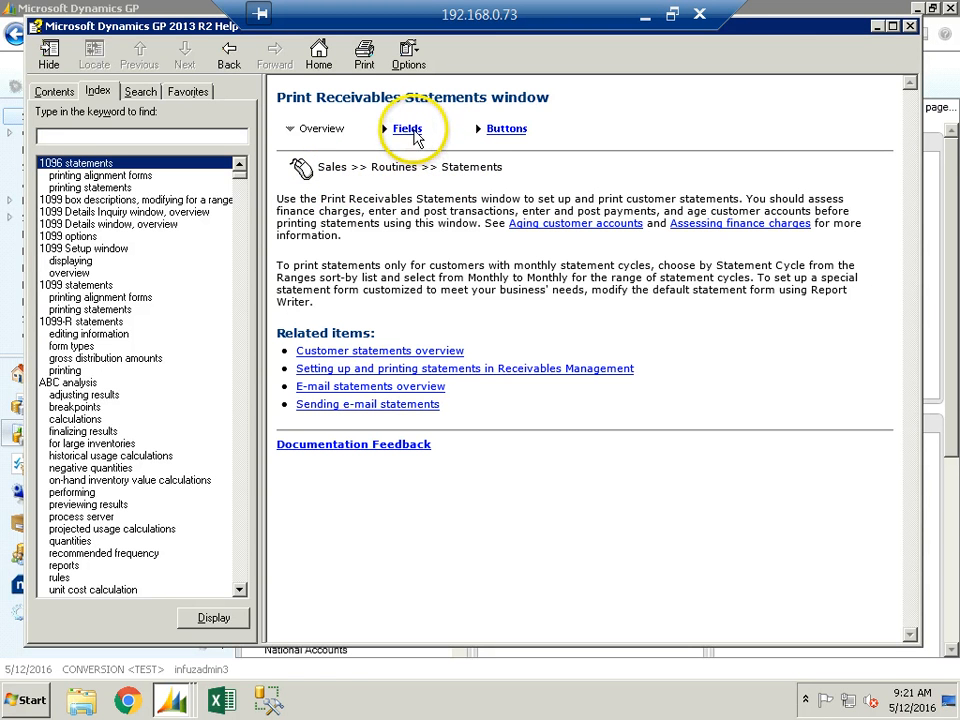
# Read the Fields and Buttons help pages for the Print Receivables Statements window, and return to its overview
pyautogui.click(418, 140)
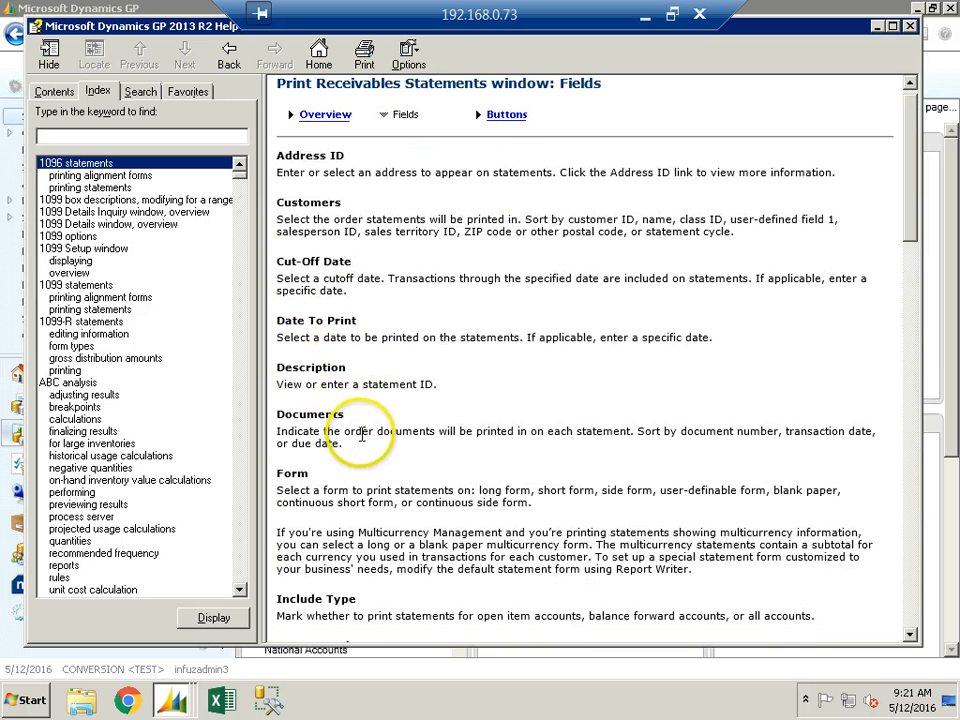
pyautogui.click(230, 58)
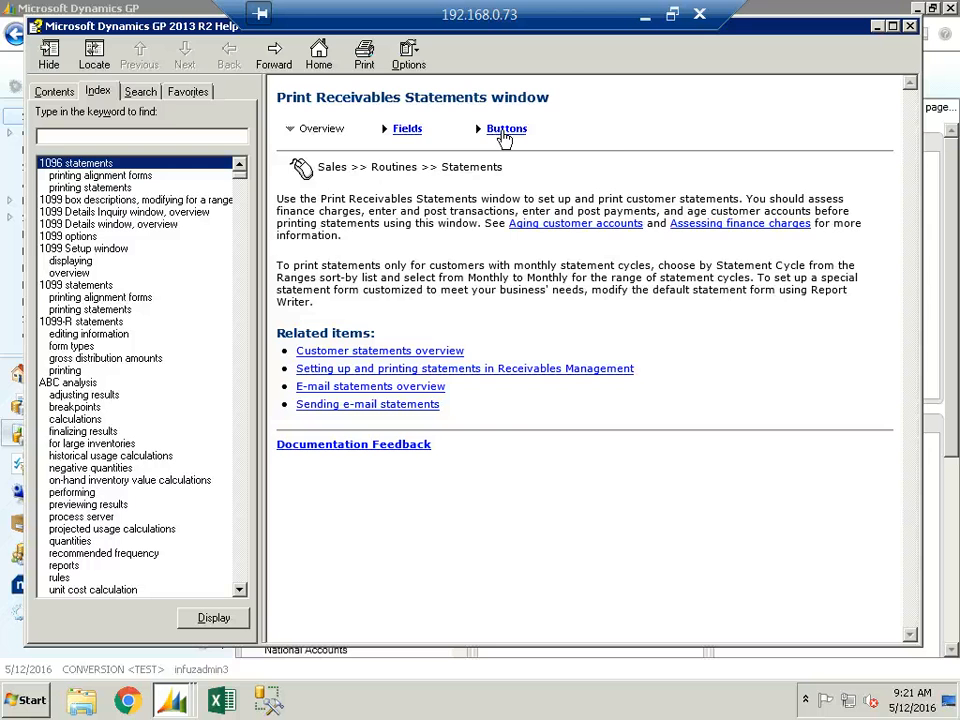
pyautogui.click(504, 135)
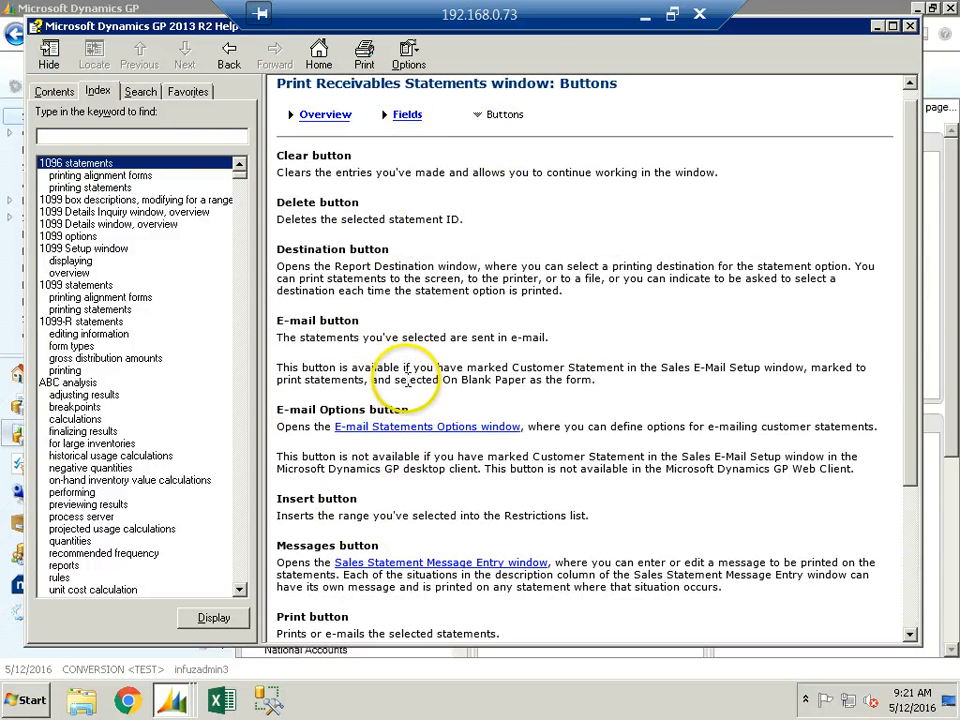
pyautogui.click(232, 64)
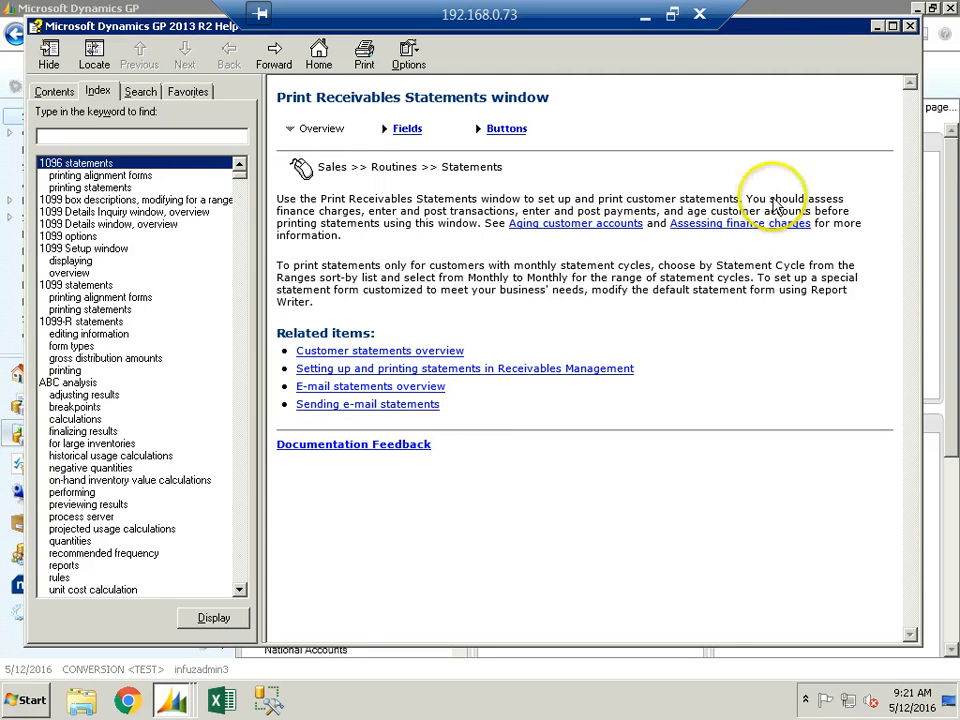
# Close the help and the Print Receivables Statements window
pyautogui.click(908, 28)
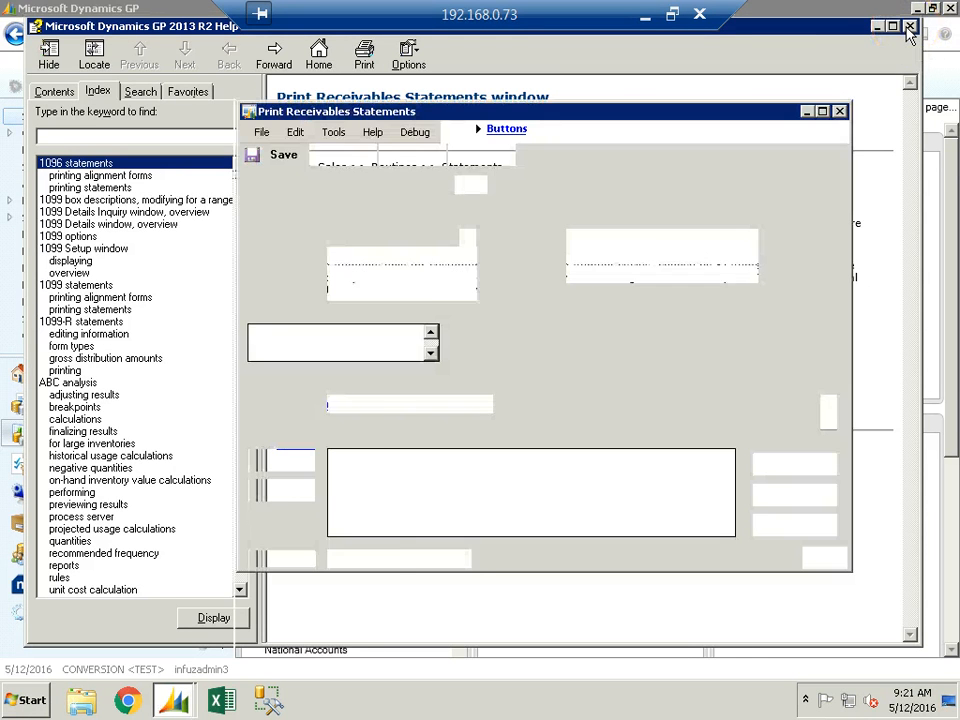
pyautogui.click(840, 111)
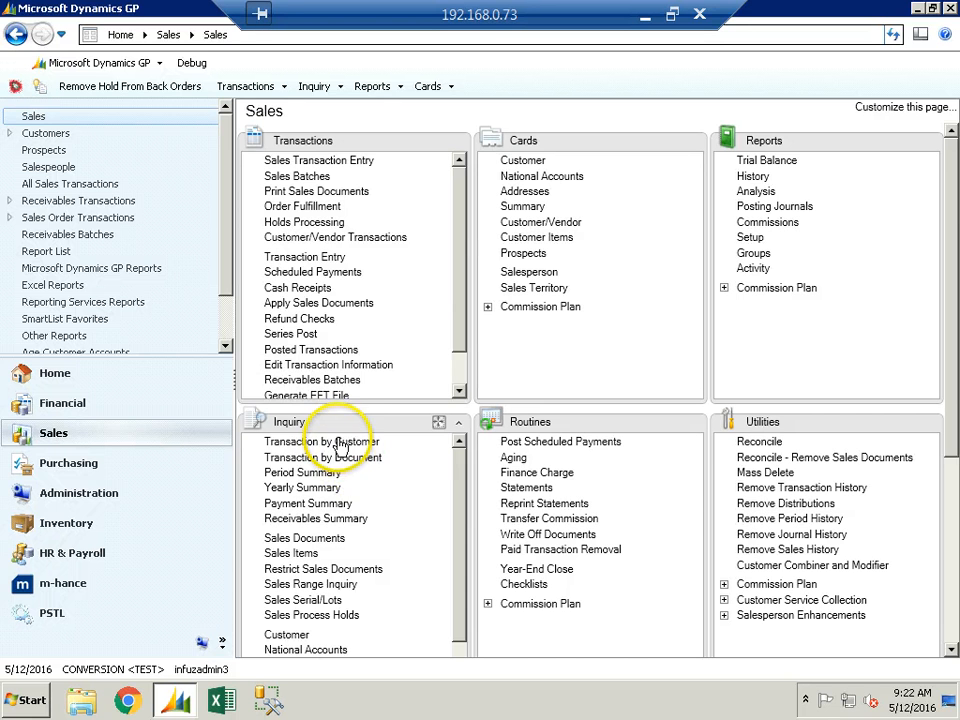
# Calculate the Receivables Summary inquiry for the customer The Stonewall Pub, review the amounts, and close the inquiry
pyautogui.click(324, 519)
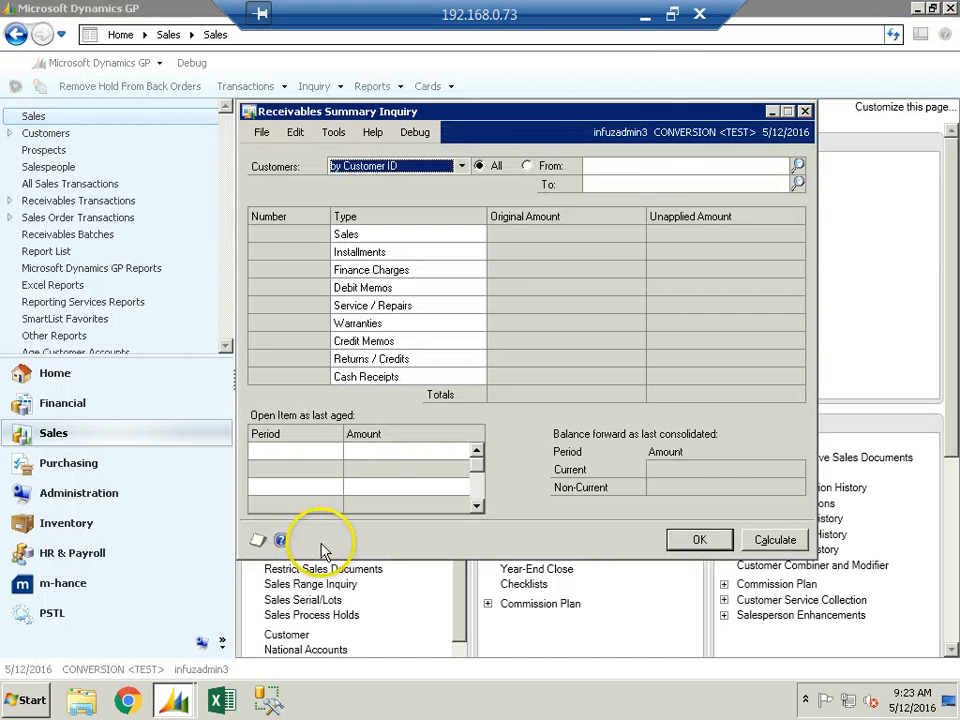
pyautogui.click(803, 172)
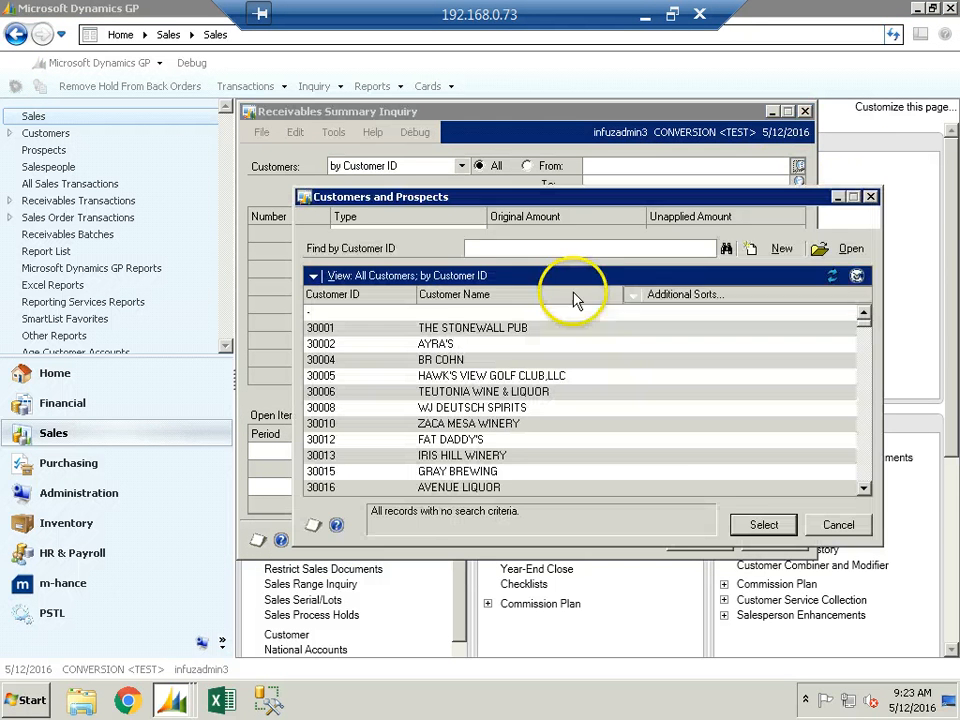
pyautogui.click(763, 524)
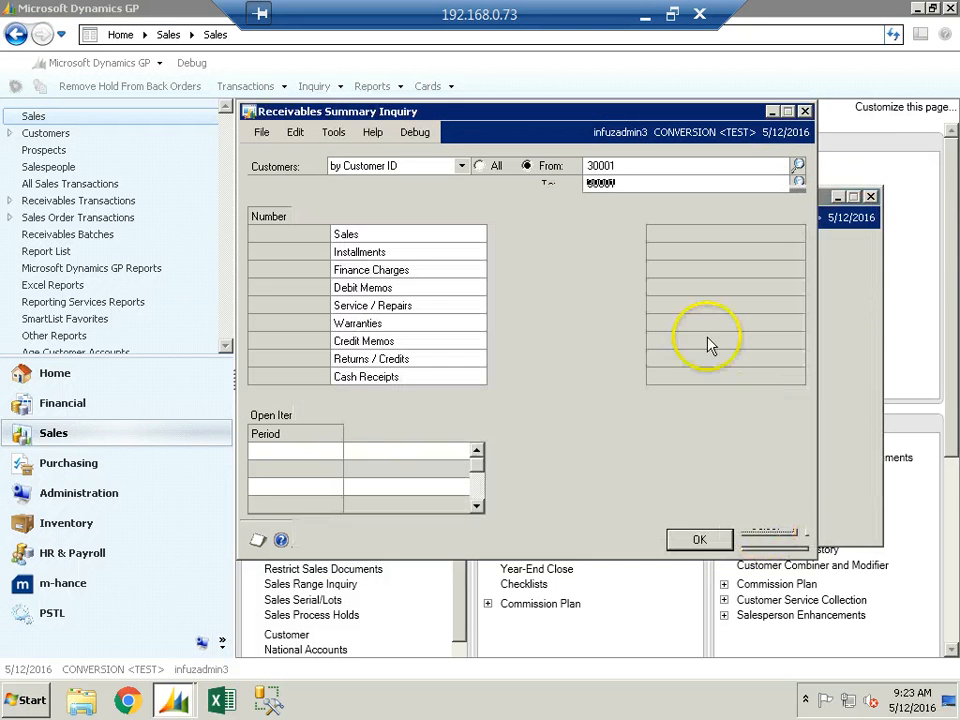
pyautogui.click(788, 543)
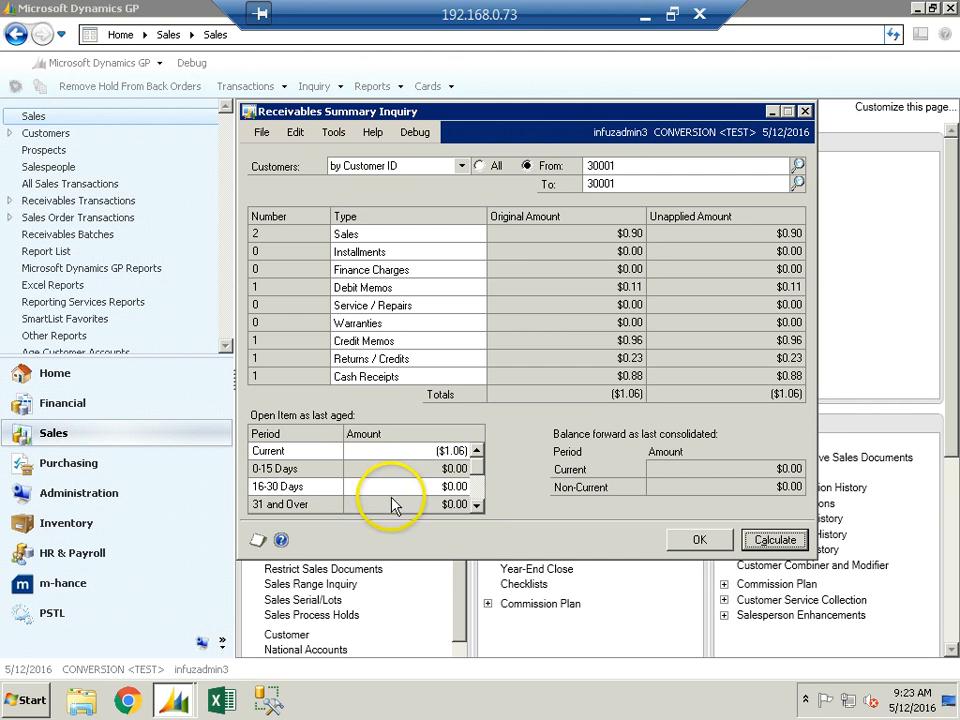
pyautogui.click(806, 112)
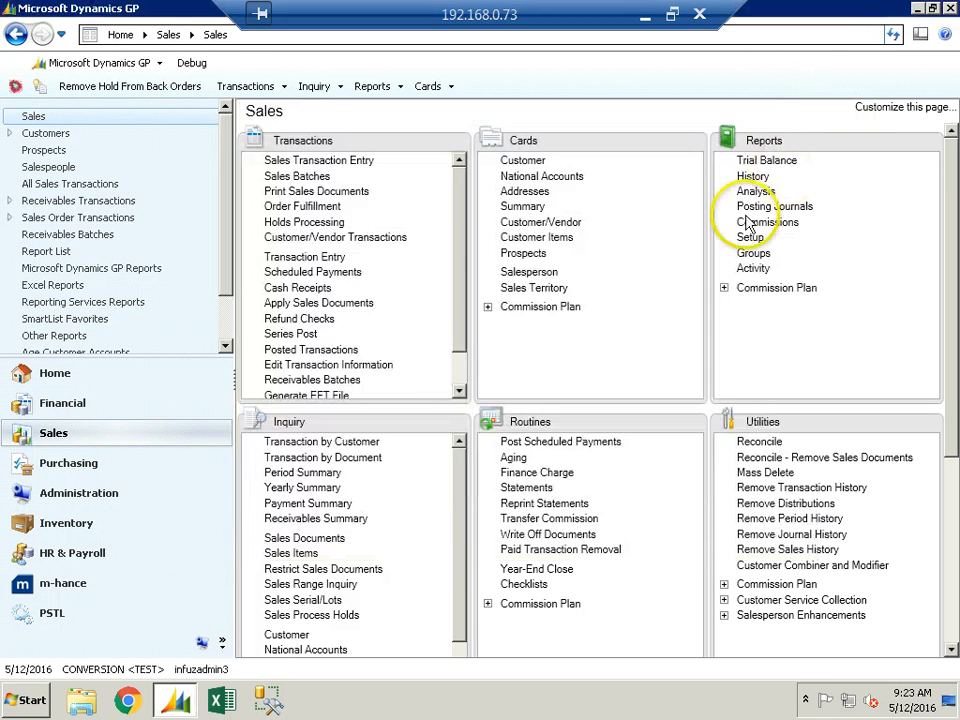
# Display The Stonewall Pub's transactions in the Transaction by Customer inquiry and drill down into its payment document
pyautogui.click(338, 442)
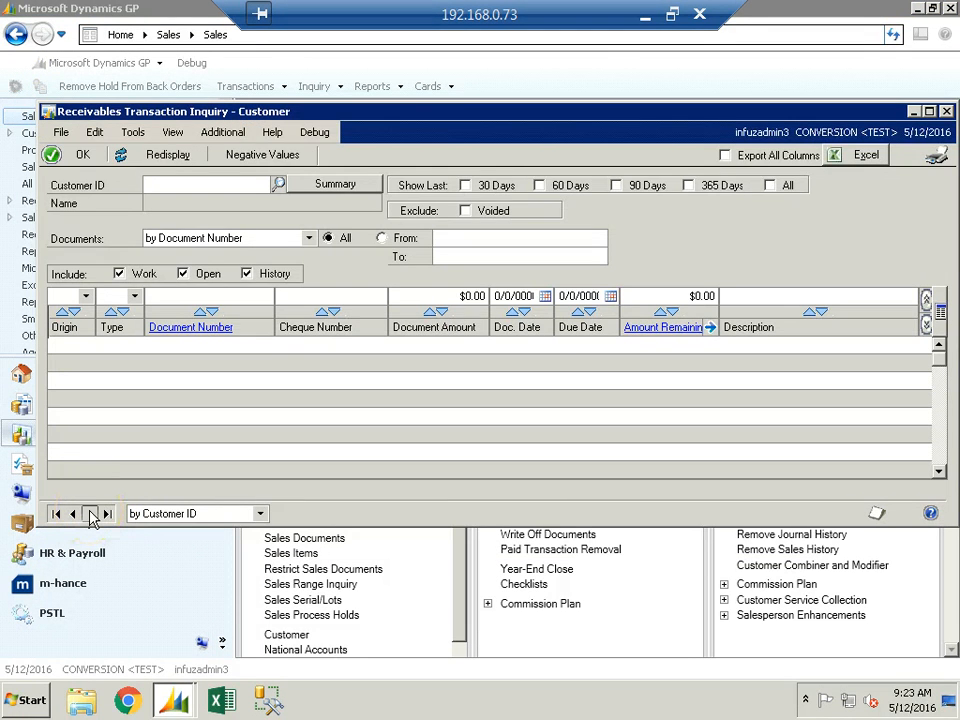
pyautogui.click(90, 514)
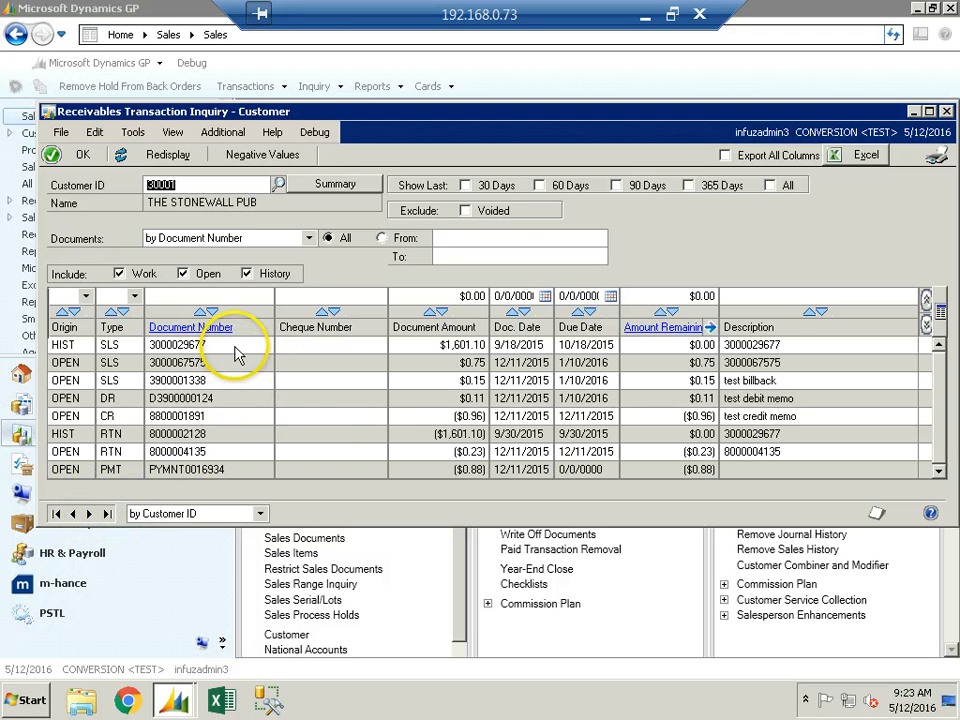
pyautogui.click(235, 350)
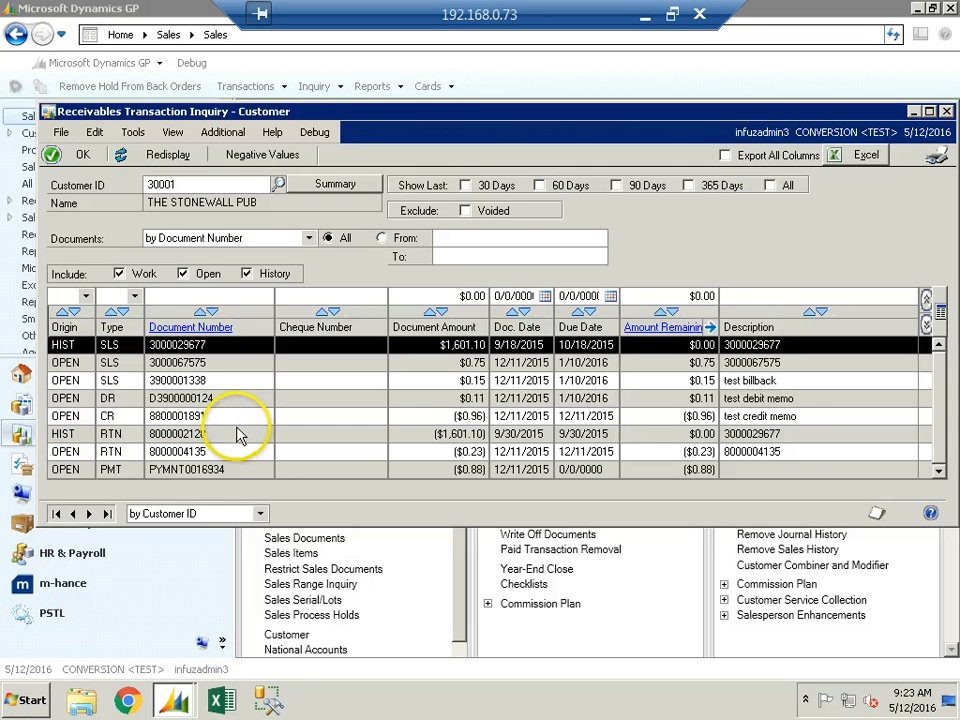
pyautogui.click(230, 466)
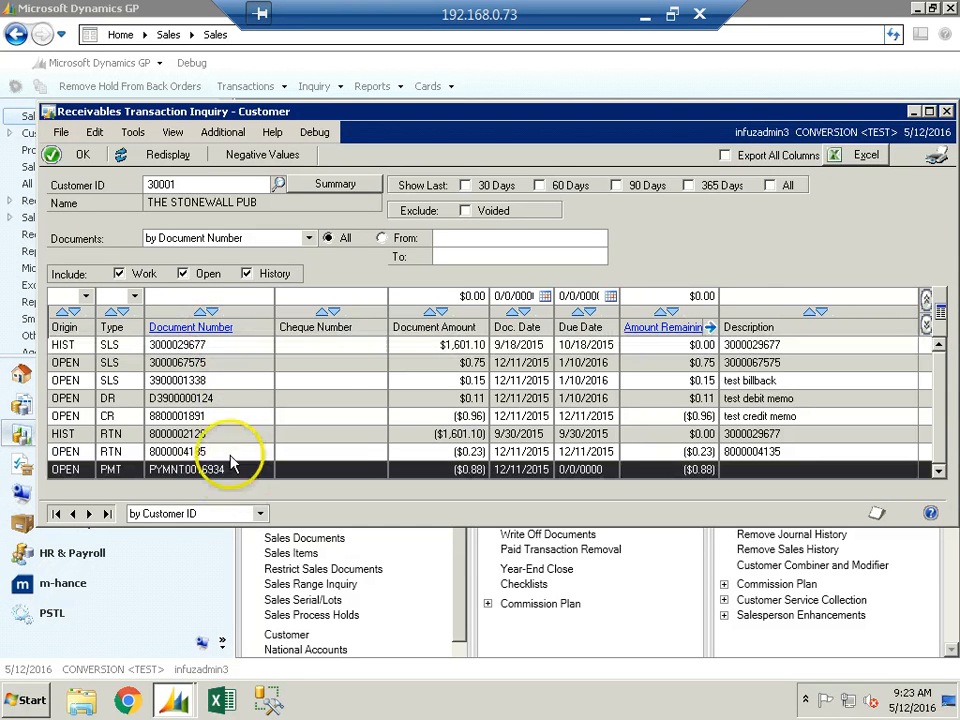
pyautogui.click(219, 331)
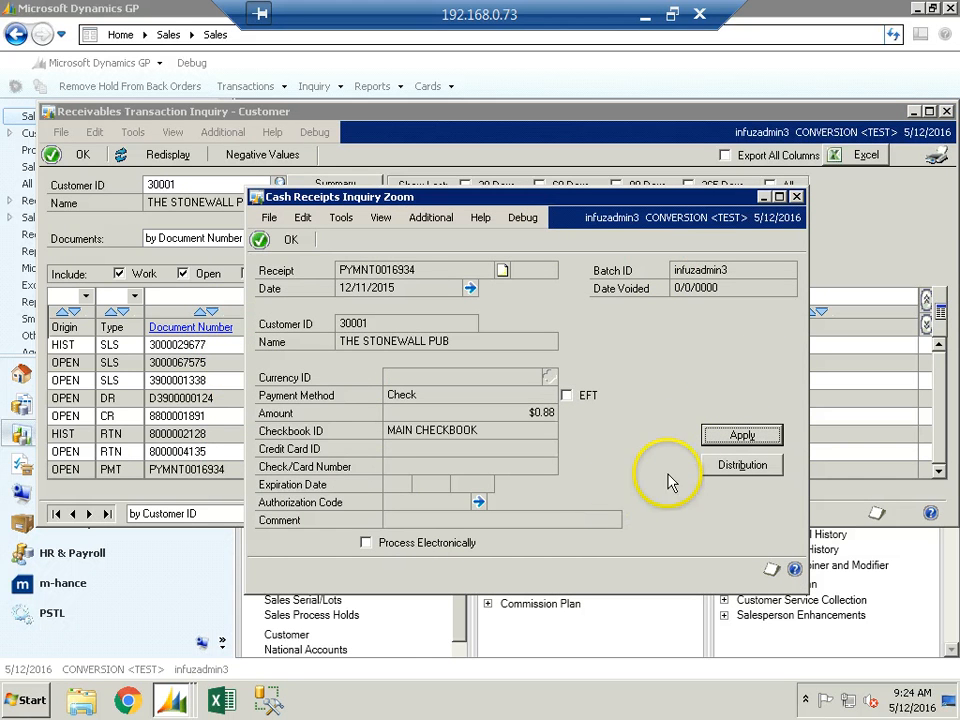
# Check which debit documents the payment is applied to, and close the receipt and transaction inquiry windows
pyautogui.click(741, 437)
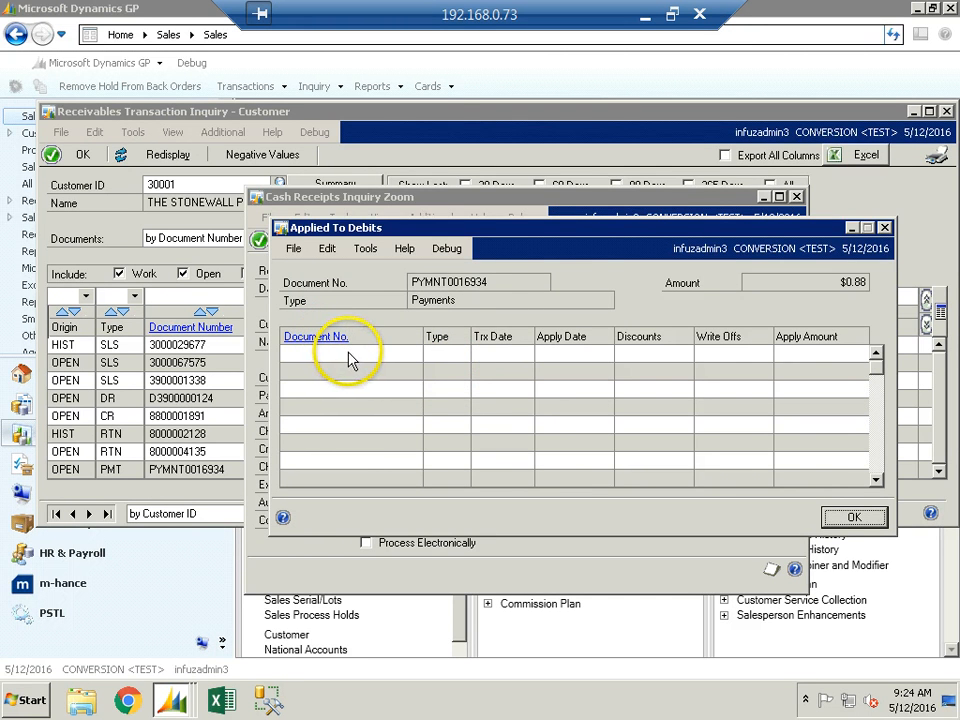
pyautogui.click(884, 227)
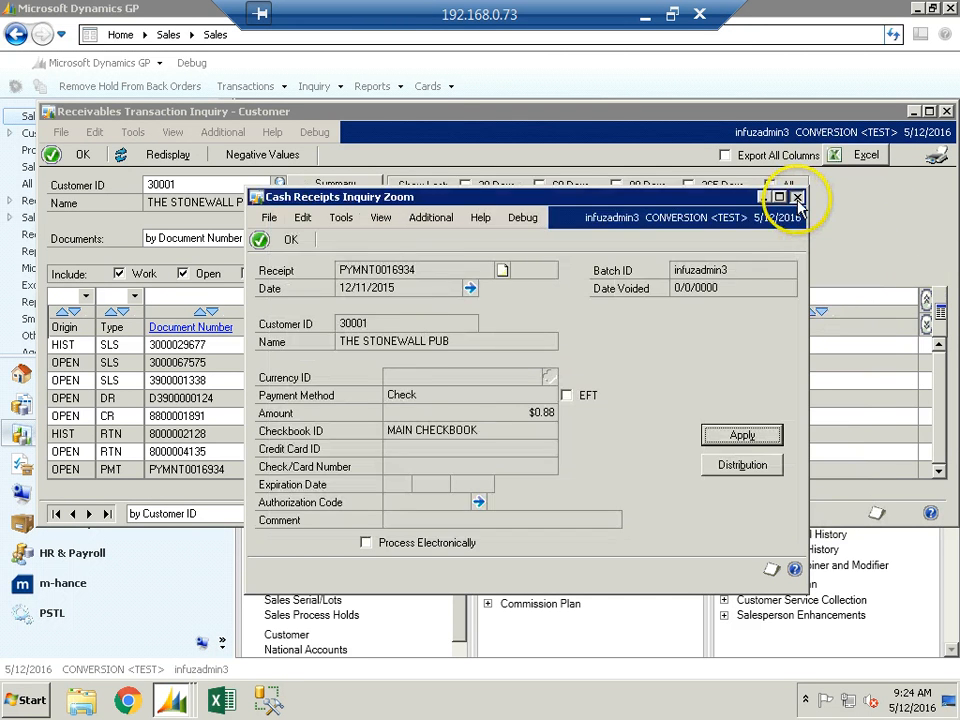
pyautogui.click(797, 198)
pyautogui.moveTo(850, 108); pyautogui.dragTo(815, 121)
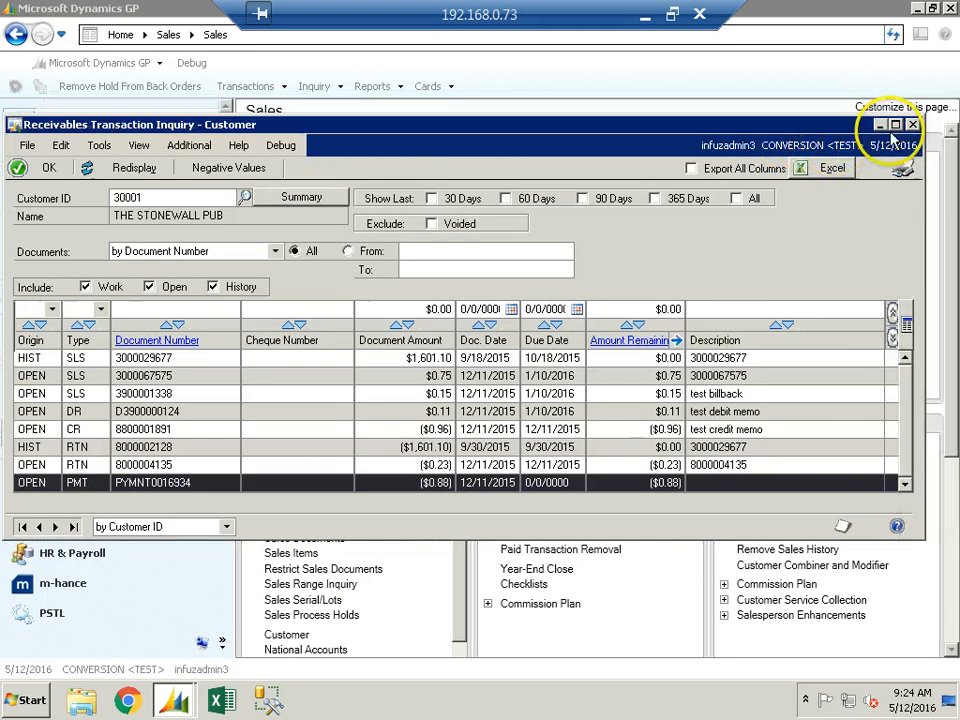
pyautogui.click(912, 124)
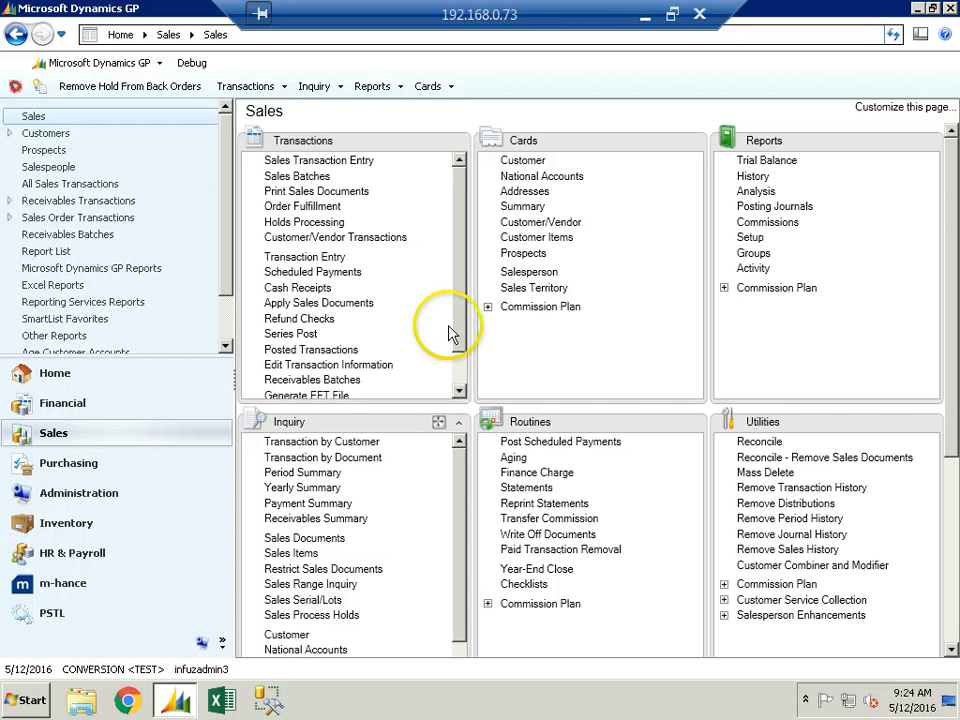
# Open SmartList full-screen and run the default * list of Sales Transactions under Sales
pyautogui.click(45, 94)
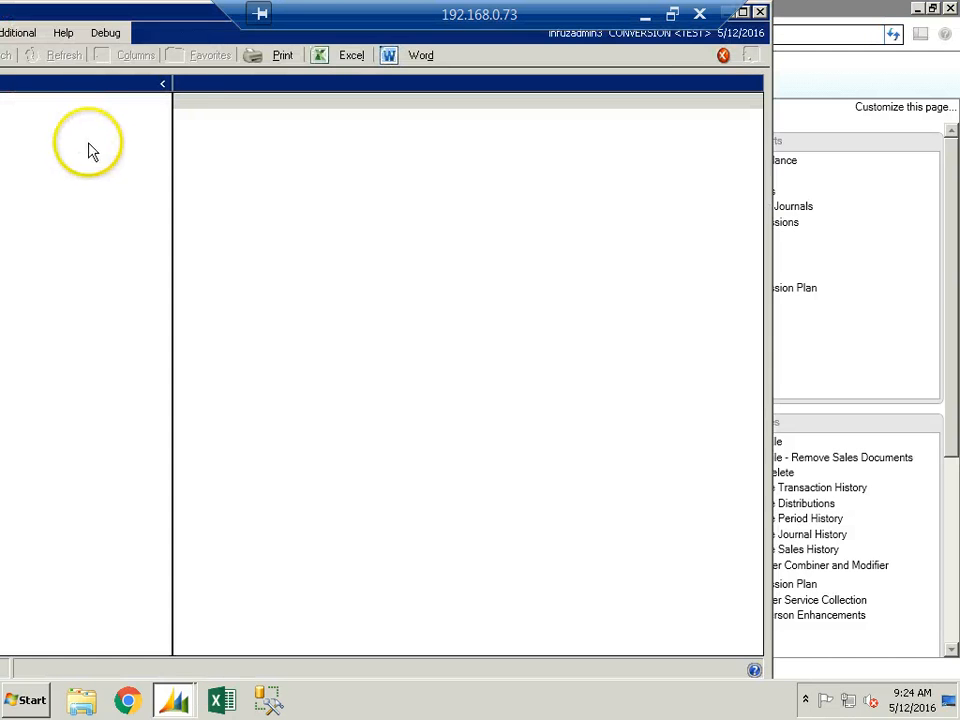
pyautogui.click(742, 11)
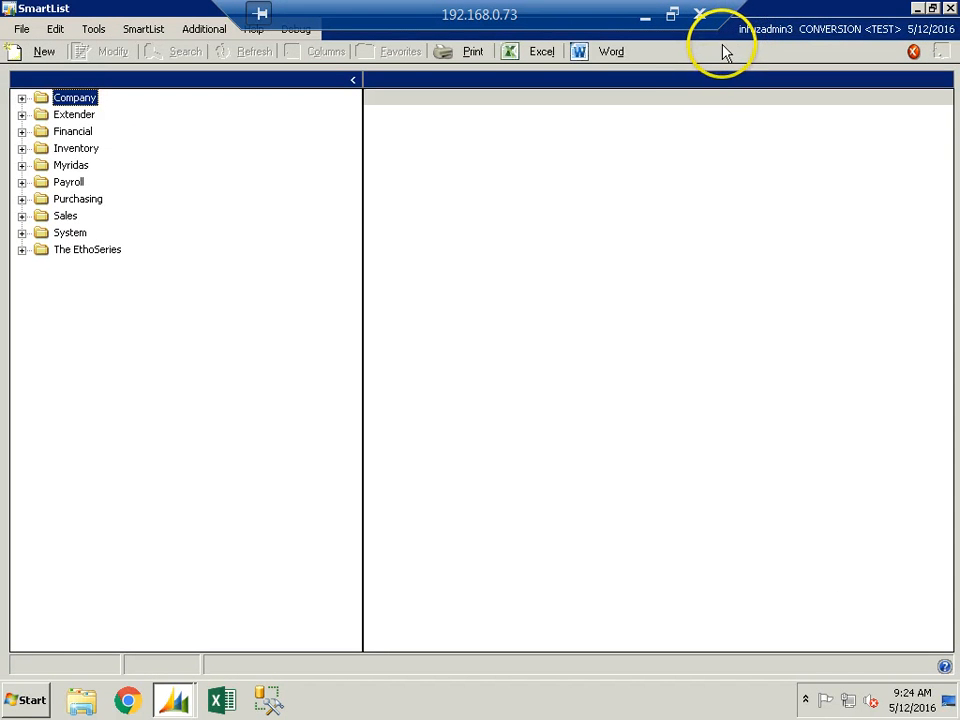
pyautogui.click(22, 216)
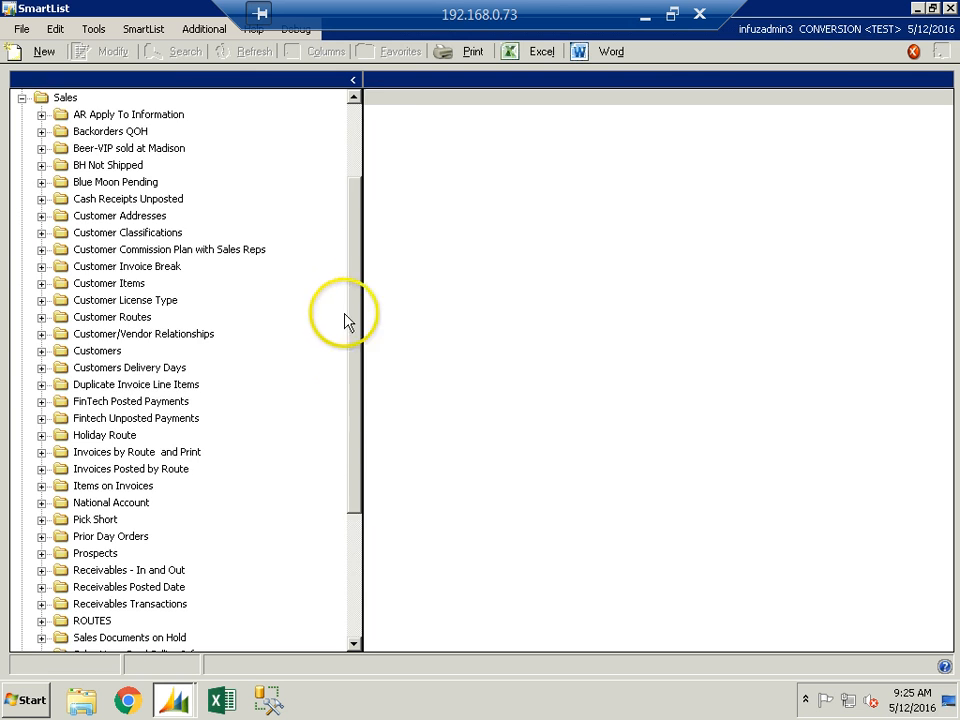
pyautogui.moveTo(350, 321); pyautogui.dragTo(368, 462)
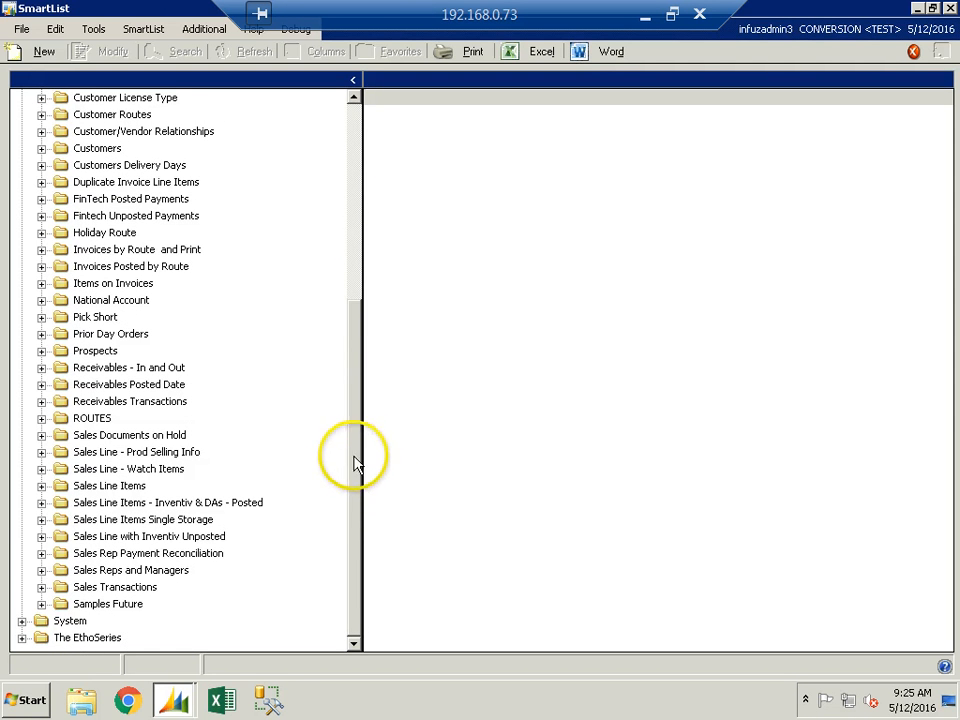
pyautogui.click(41, 587)
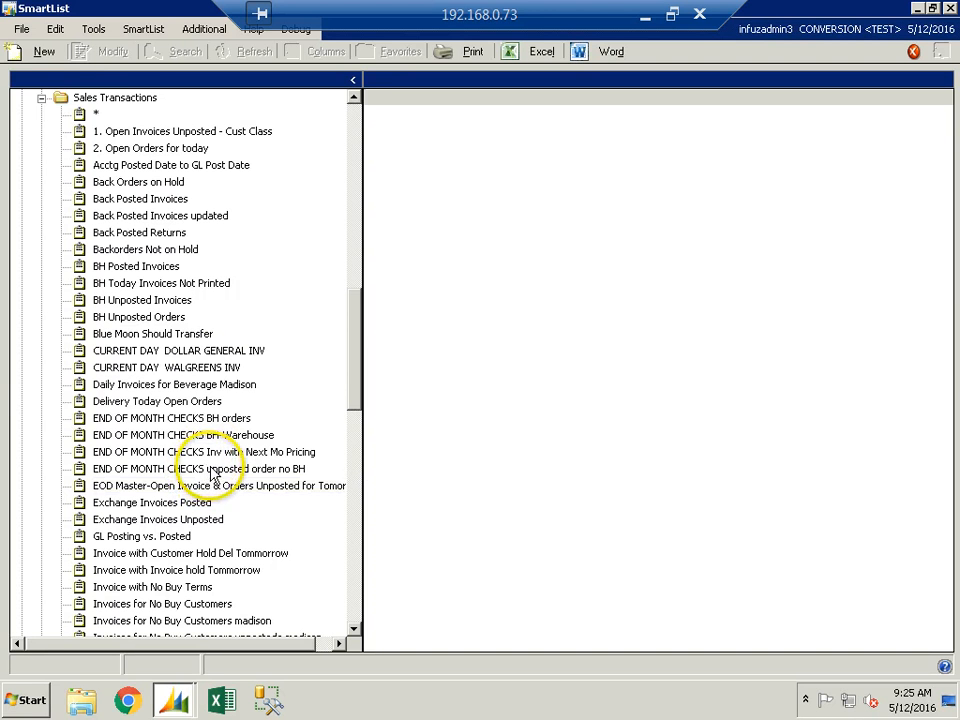
pyautogui.click(96, 116)
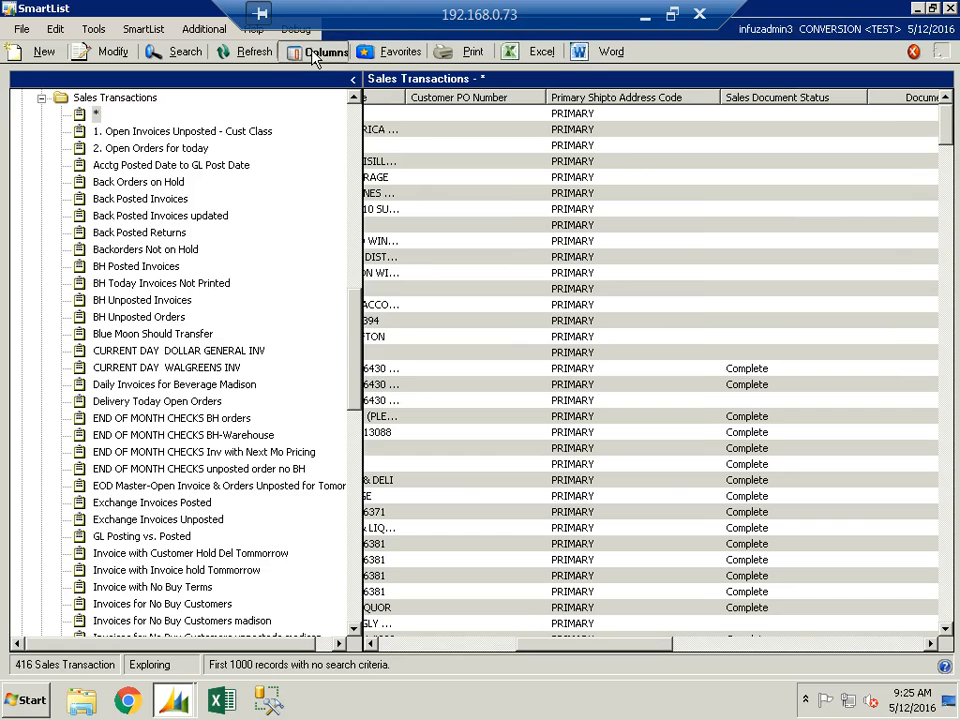
# Add the 0-15 Days, 16-30 Days and 31 and Over columns to the Sales Transactions list's column display
pyautogui.click(313, 58)
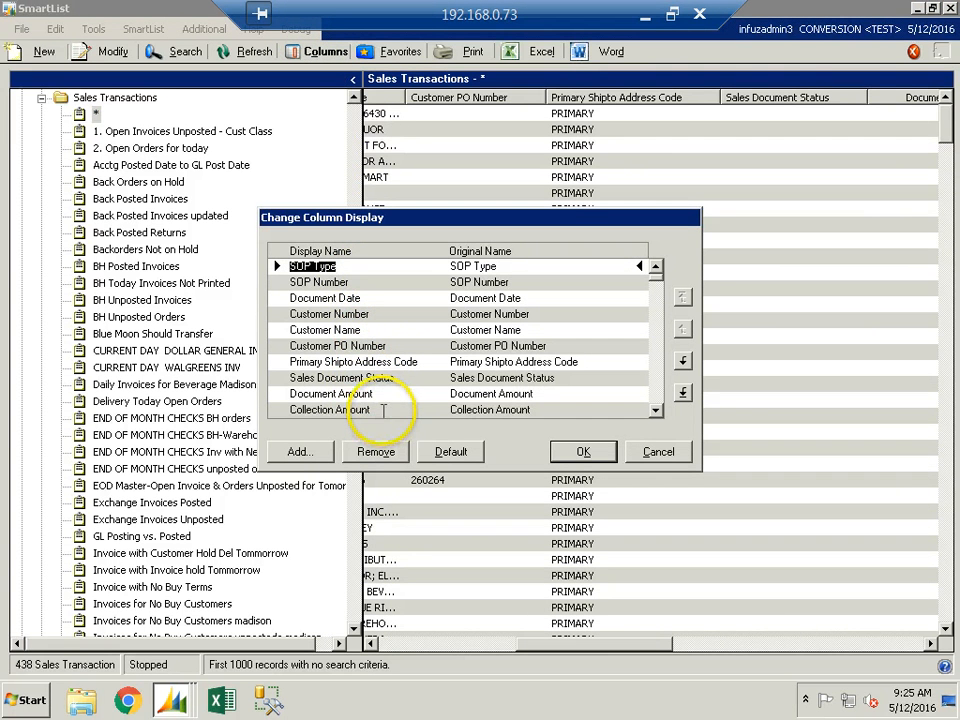
pyautogui.click(285, 452)
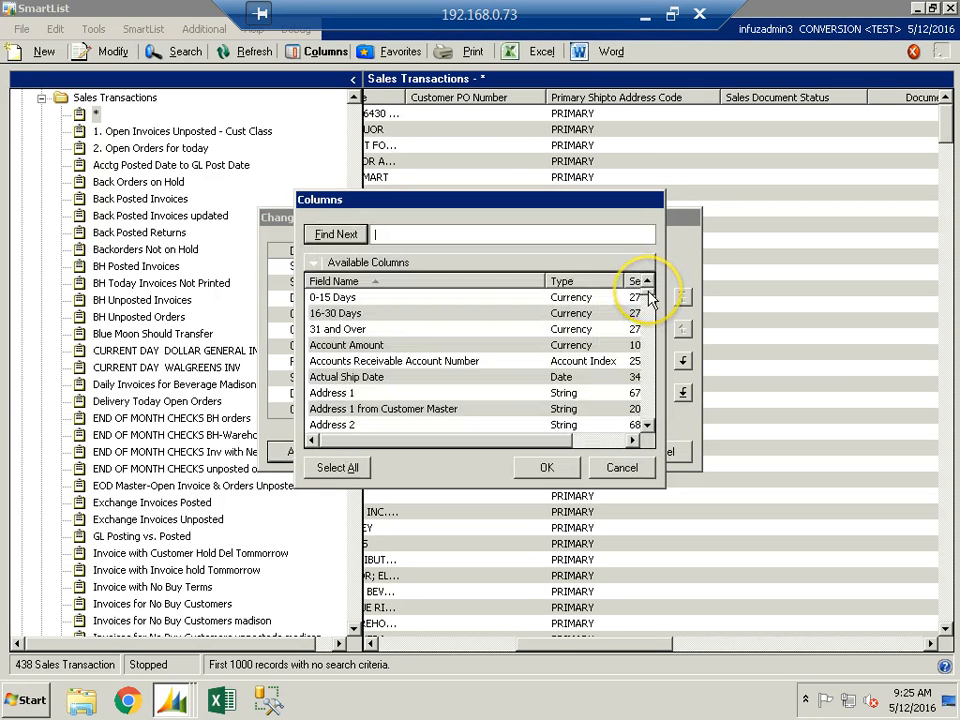
pyautogui.click(405, 297)
pyautogui.keyDown('ctrl'); pyautogui.click(411, 329); pyautogui.keyUp('ctrl')
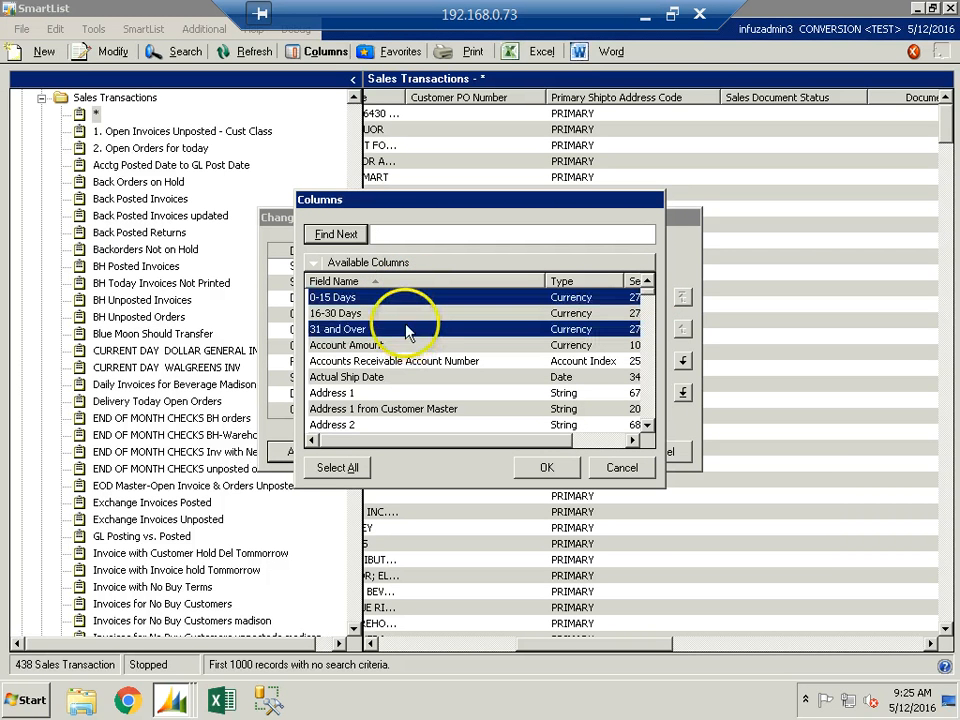
pyautogui.keyDown('ctrl'); pyautogui.click(400, 313); pyautogui.keyUp('ctrl')
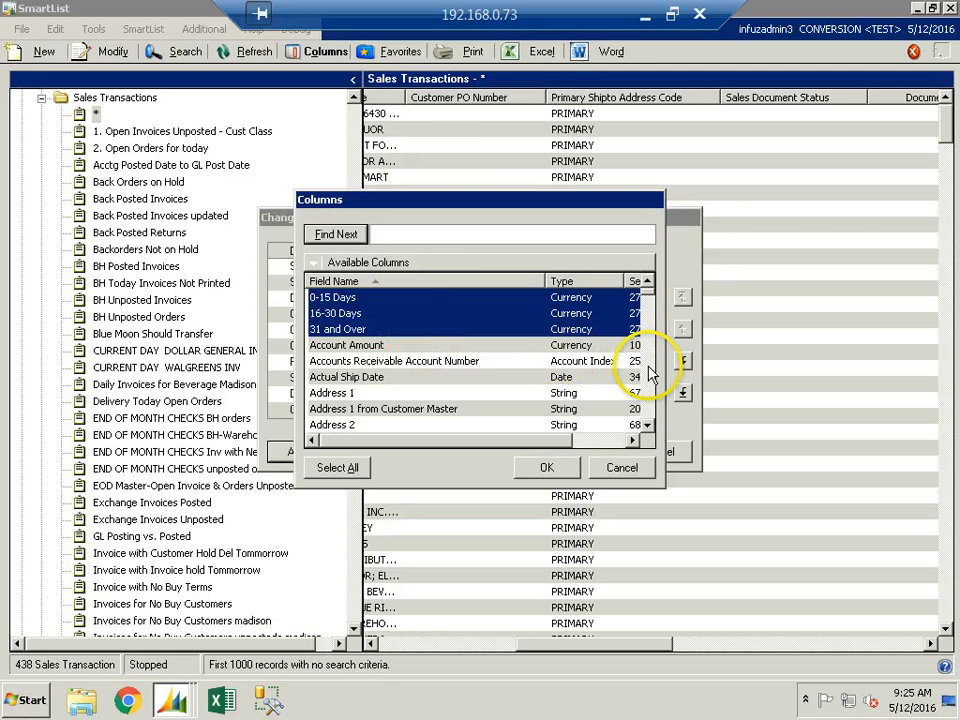
pyautogui.moveTo(645, 336); pyautogui.dragTo(638, 282)
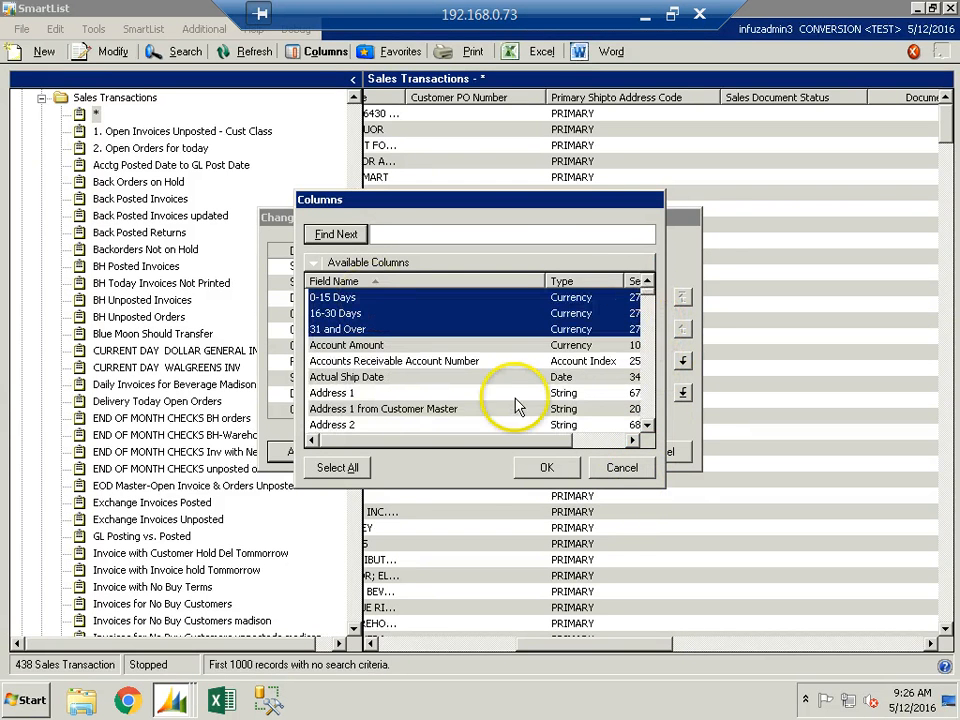
pyautogui.click(547, 467)
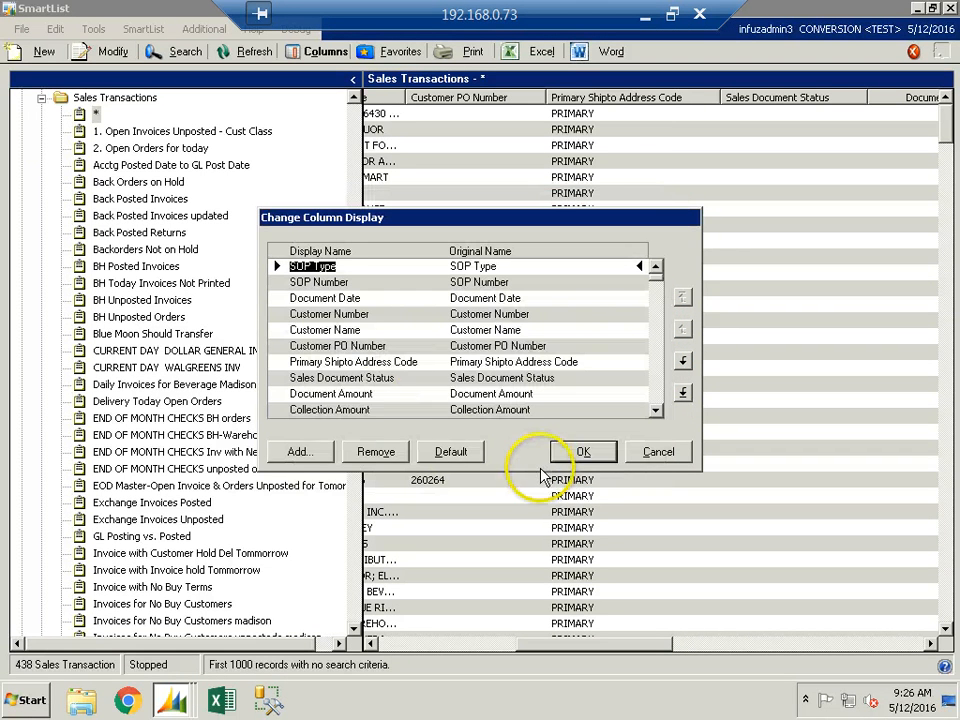
# Remove the Sales Document Status and Collection Amount columns and apply the column changes to the list
pyautogui.click(343, 378)
pyautogui.click(386, 456)
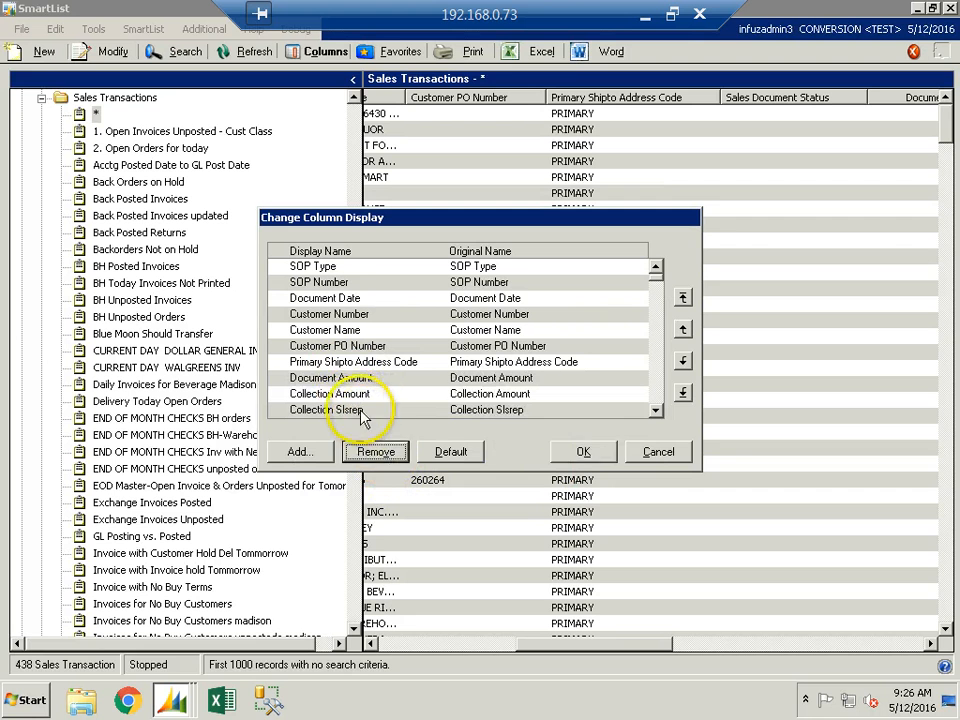
pyautogui.click(378, 455)
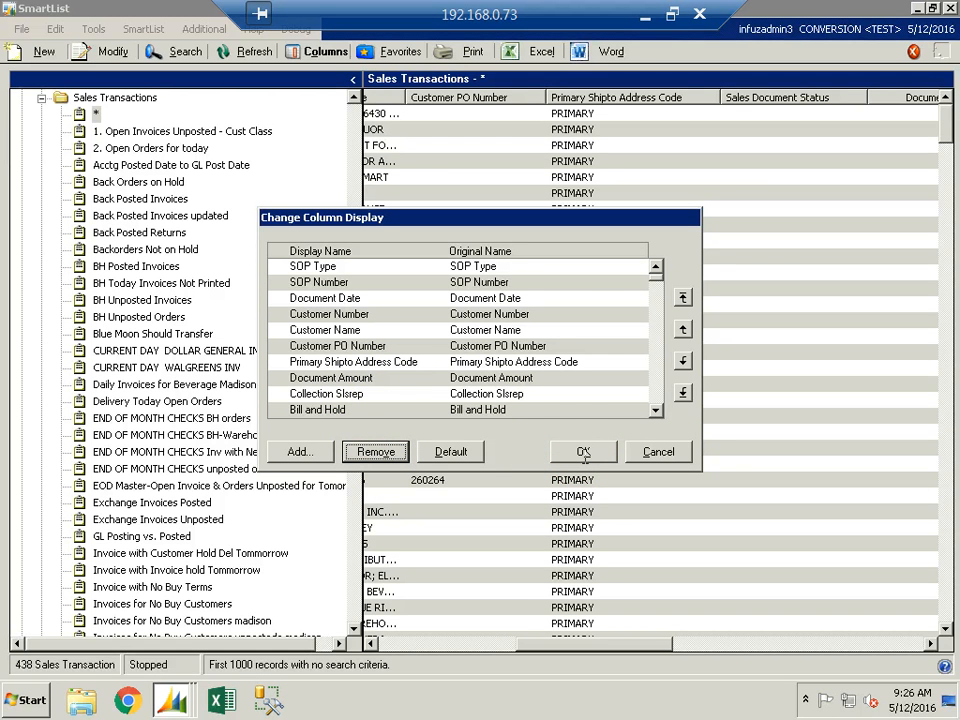
pyautogui.click(590, 453)
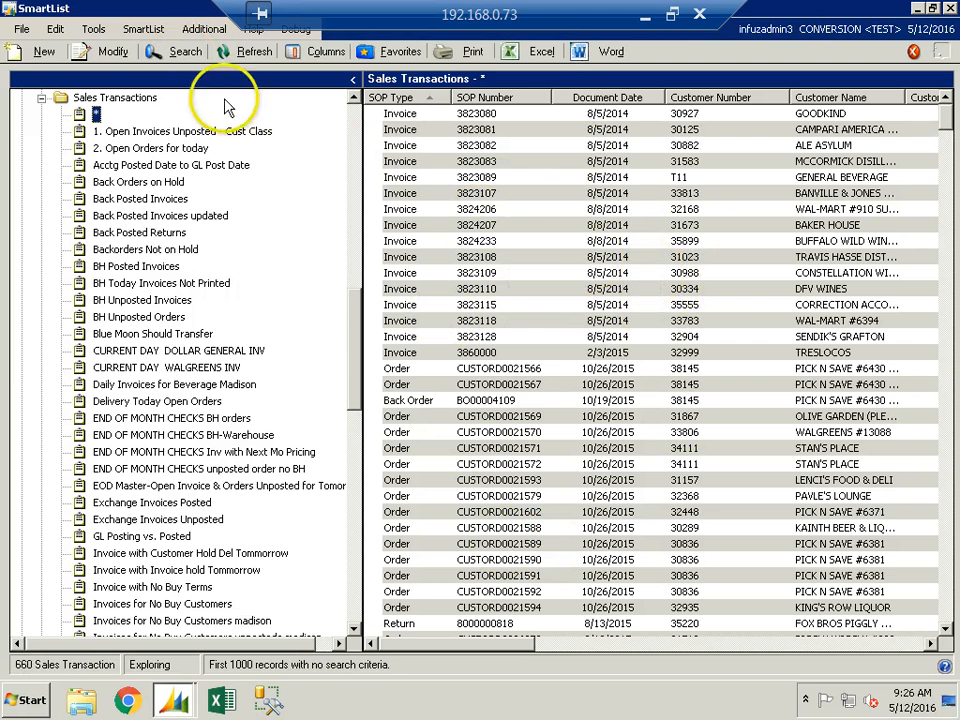
# Open the search for the Sales Transactions list and set Search Definition 1 to SOP Type is equal to Invoice
pyautogui.click(178, 52)
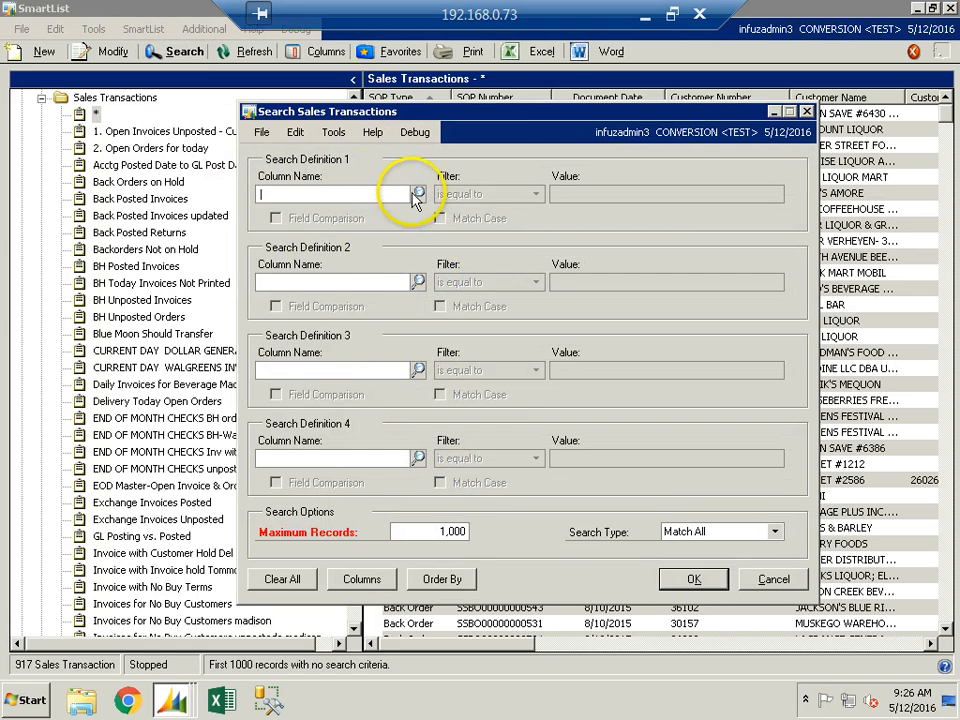
pyautogui.click(418, 196)
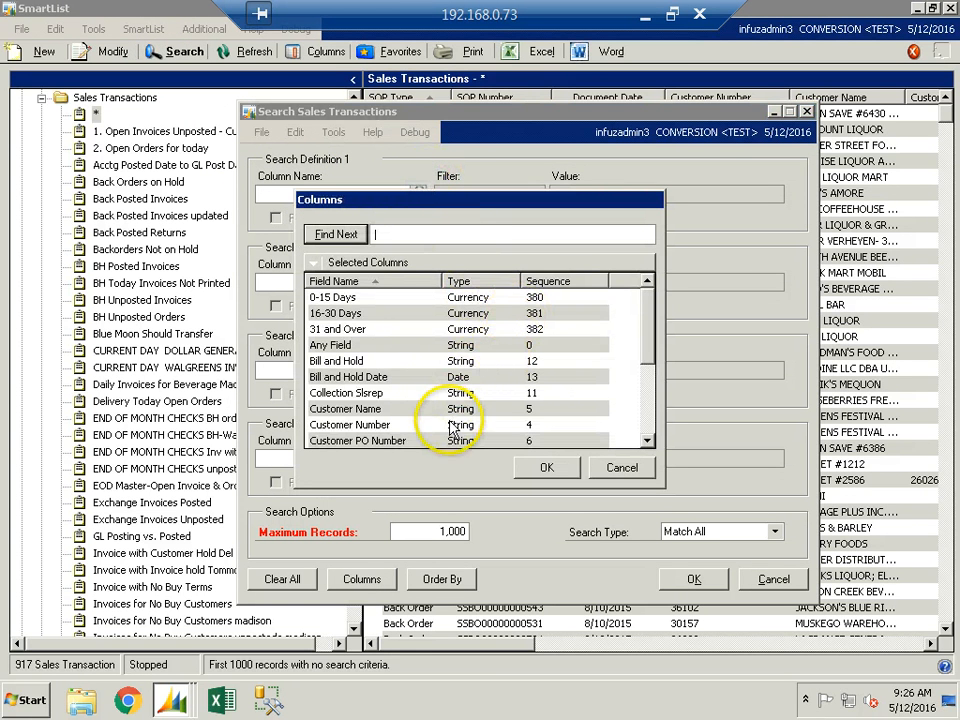
pyautogui.click(316, 262)
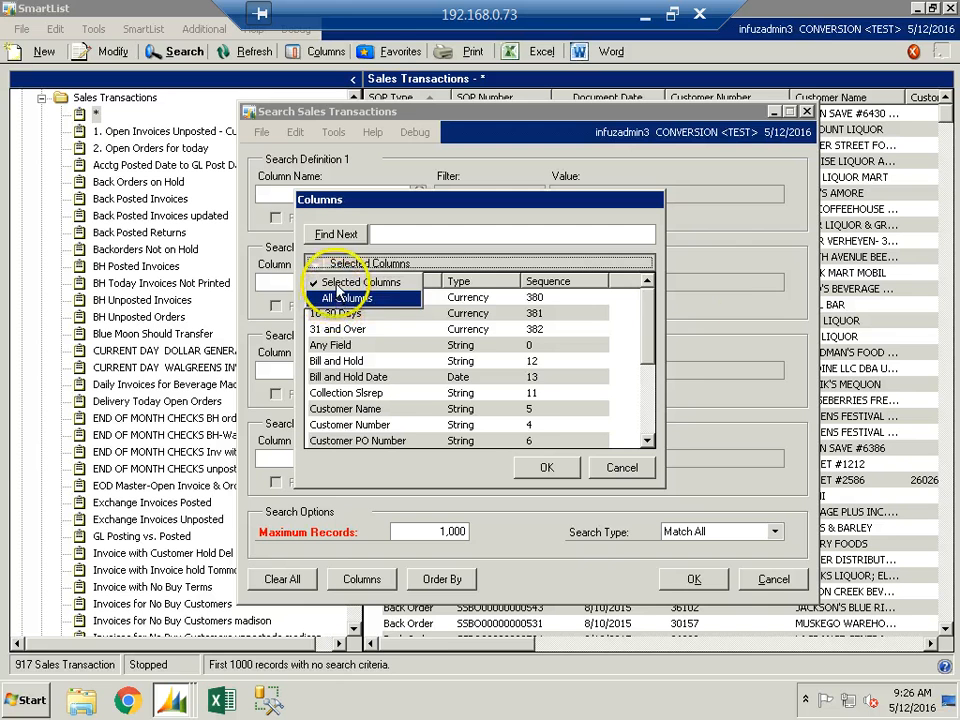
pyautogui.click(550, 362)
pyautogui.scroll(-3, 550, 375)
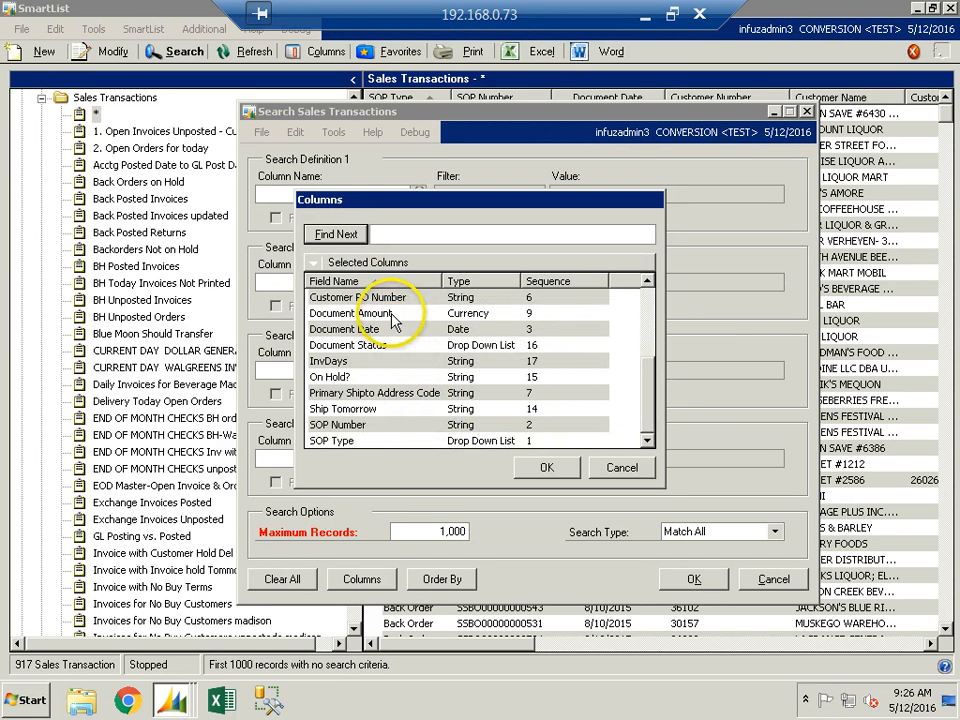
pyautogui.click(392, 350)
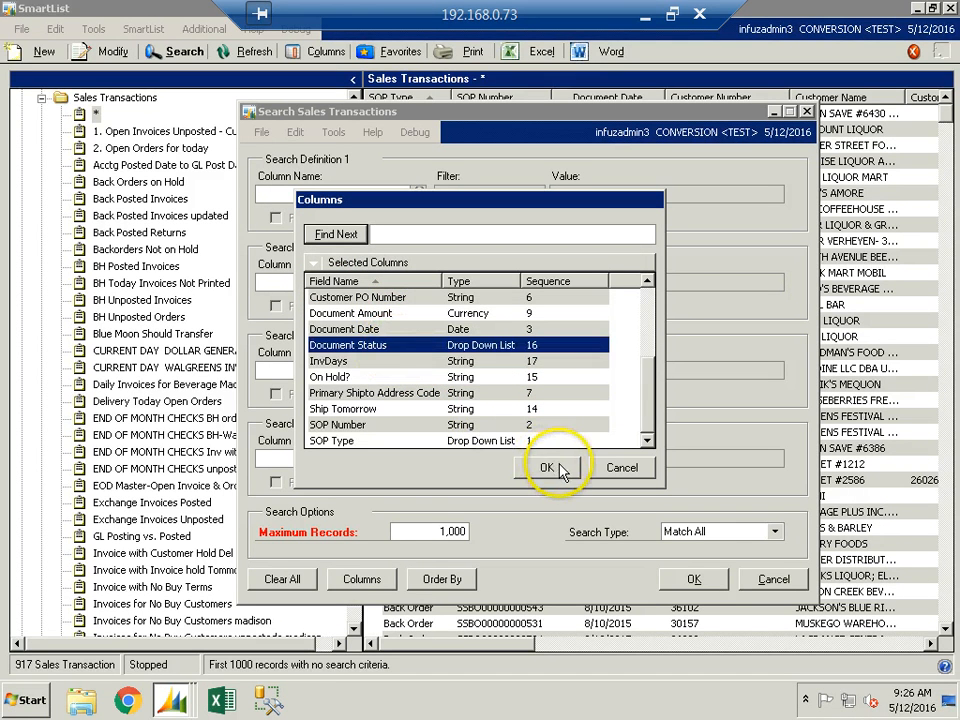
pyautogui.press('Down')
pyautogui.press('Down')
pyautogui.press('Down')
pyautogui.press('Down')
pyautogui.press('Down')
pyautogui.press('Down')
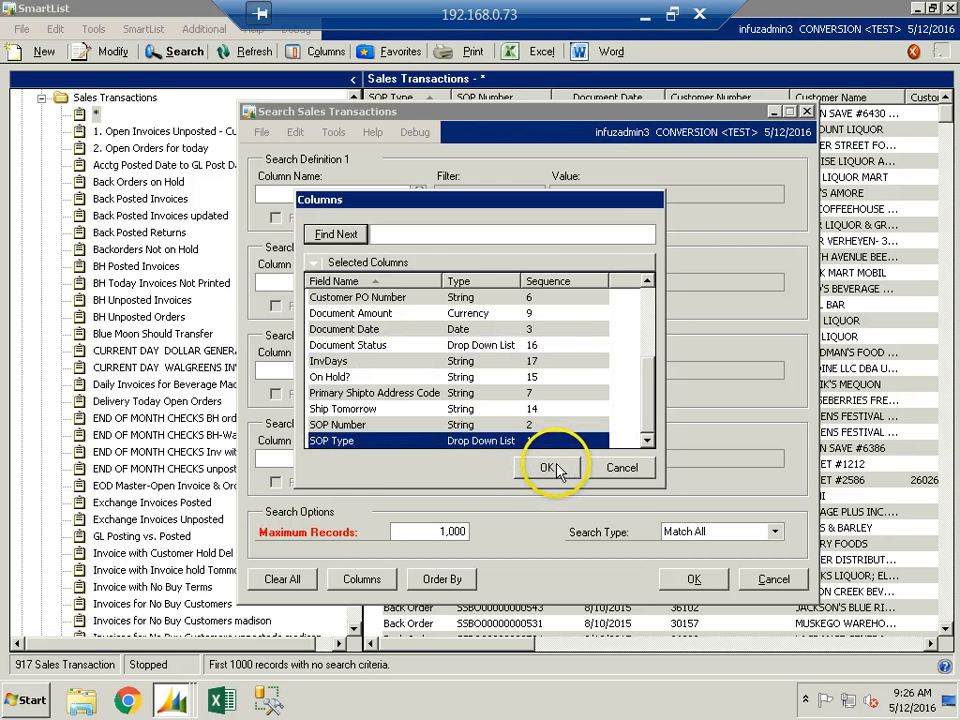
pyautogui.click(548, 468)
pyautogui.click(590, 196)
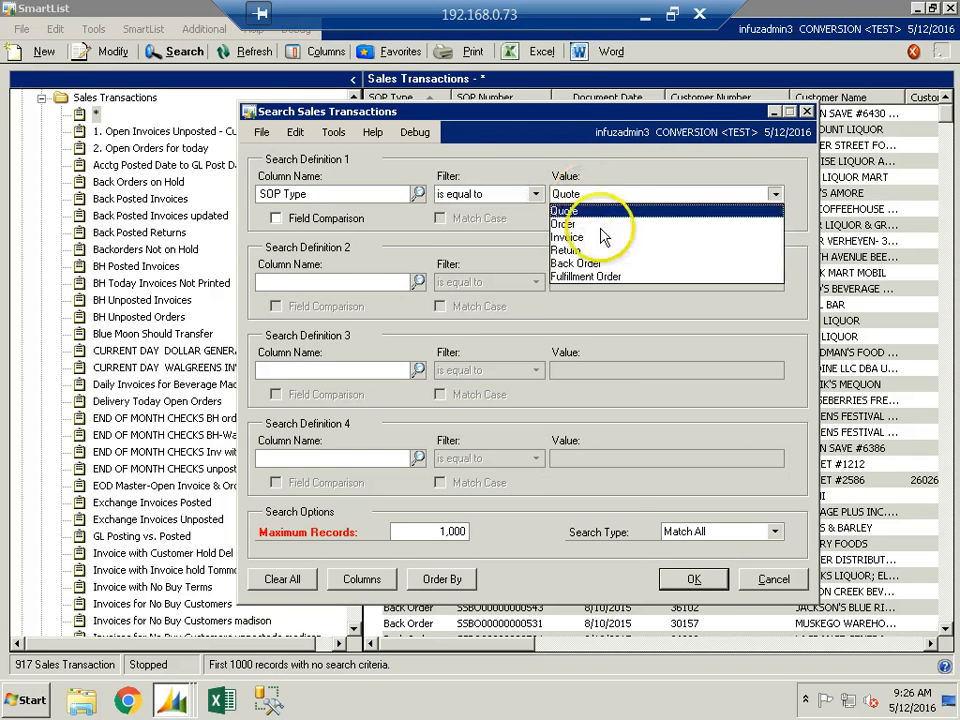
pyautogui.click(600, 238)
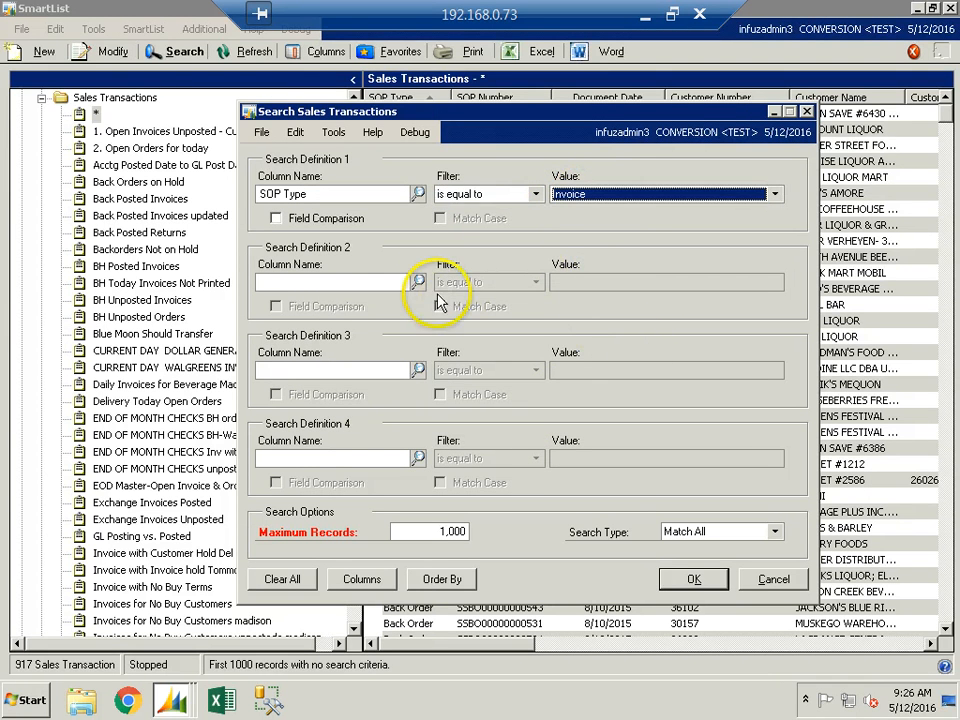
# Set Search Definition 2 to Customer Number is equal to the customer's number, run the search and select the 7/18/2015 invoice
pyautogui.click(418, 283)
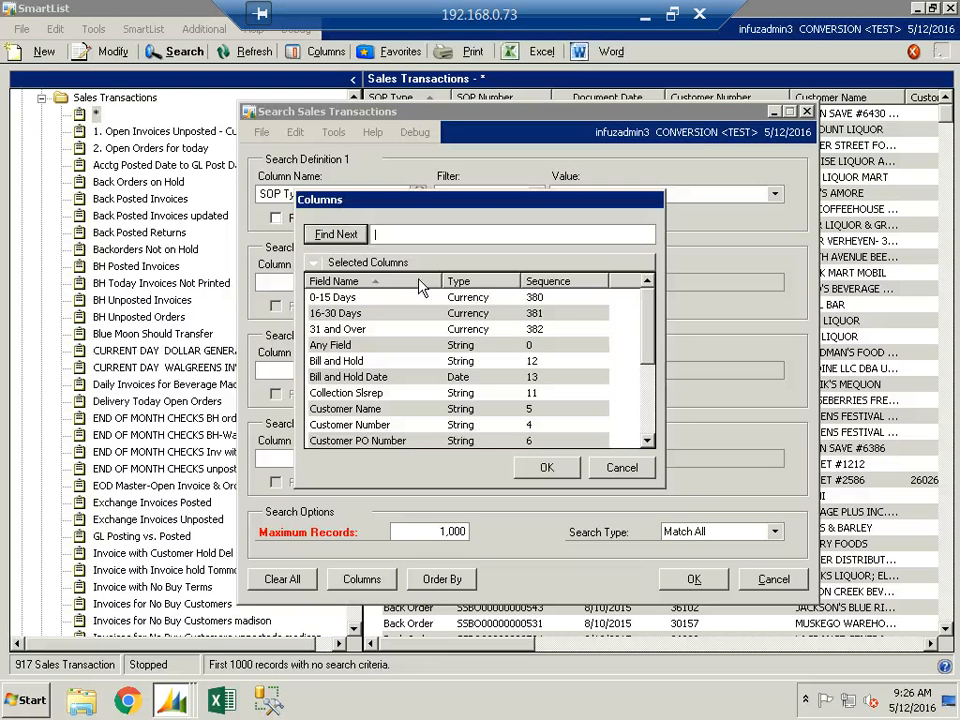
pyautogui.click(466, 396)
pyautogui.scroll(-1, 463, 397)
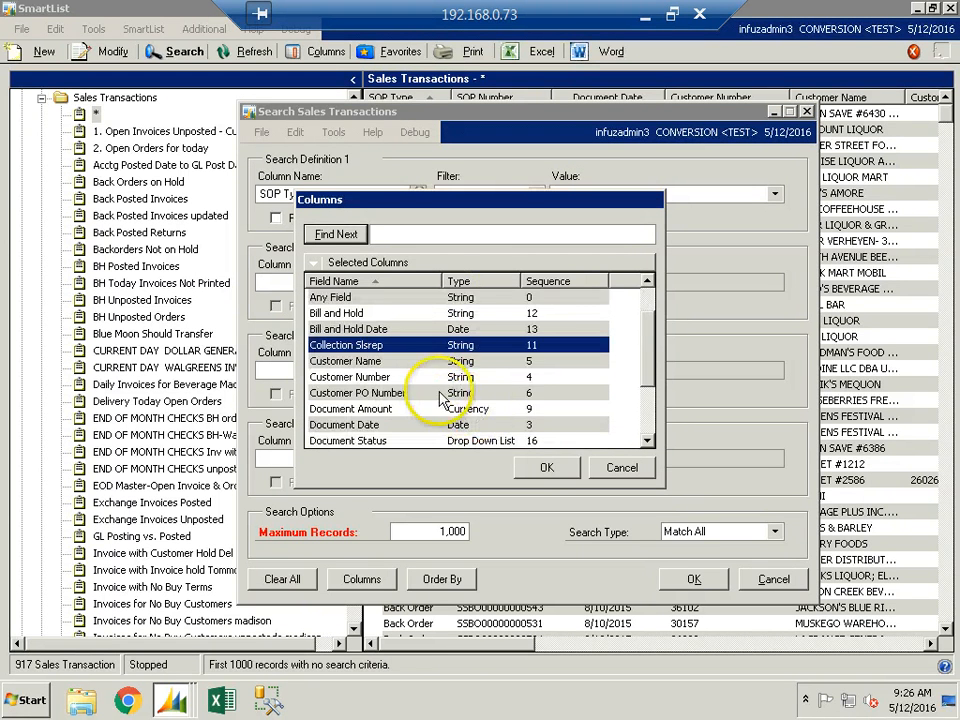
pyautogui.click(425, 378)
pyautogui.click(546, 467)
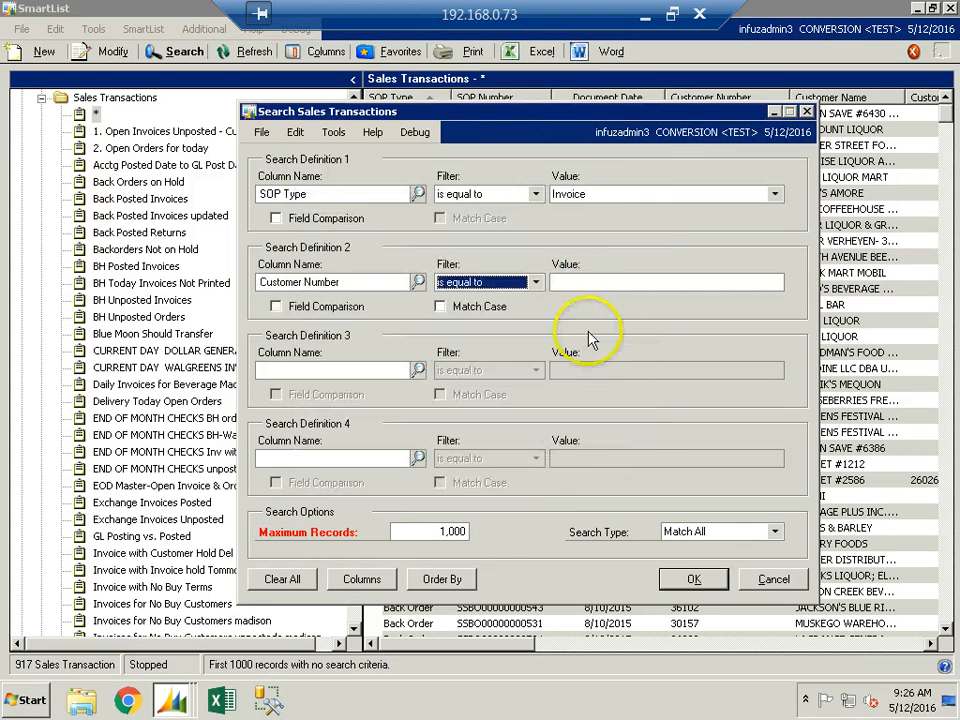
pyautogui.click(594, 285)
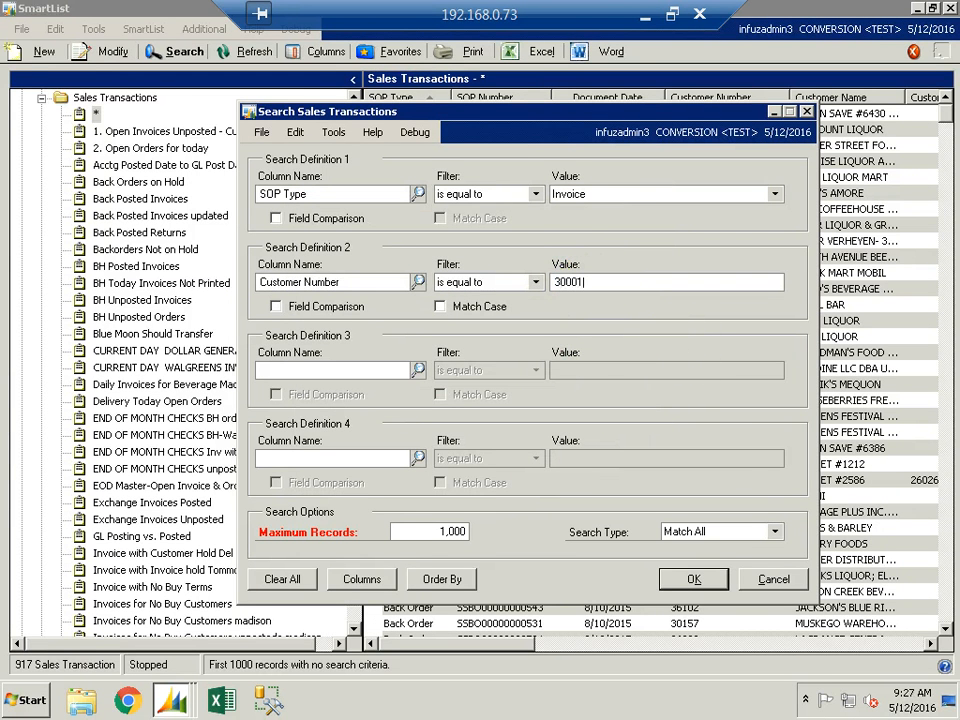
pyautogui.click(700, 579)
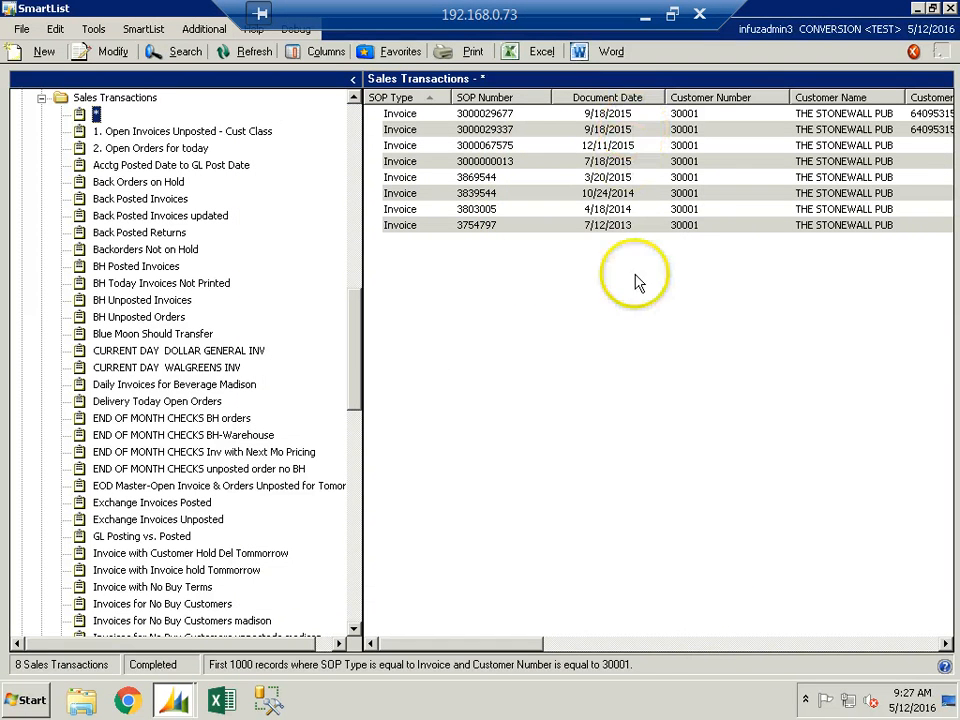
pyautogui.click(661, 165)
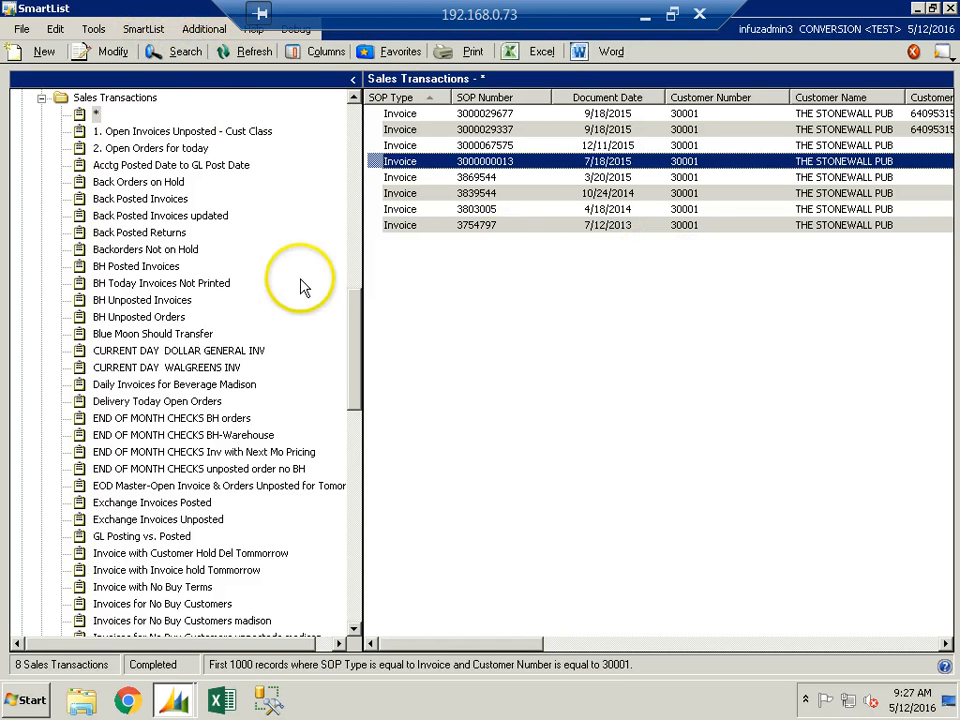
# Run the saved Open Orders Unposted list under Sales Transactions and bring its On Hold? column into view
pyautogui.scroll(-1, 362, 408)
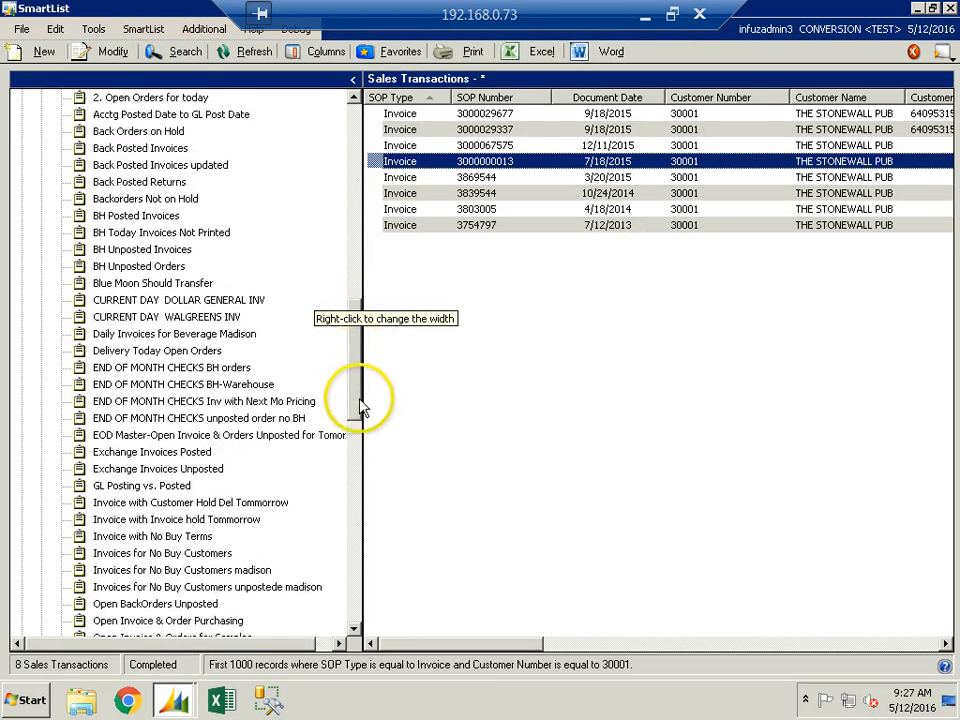
pyautogui.scroll(-9, 362, 408)
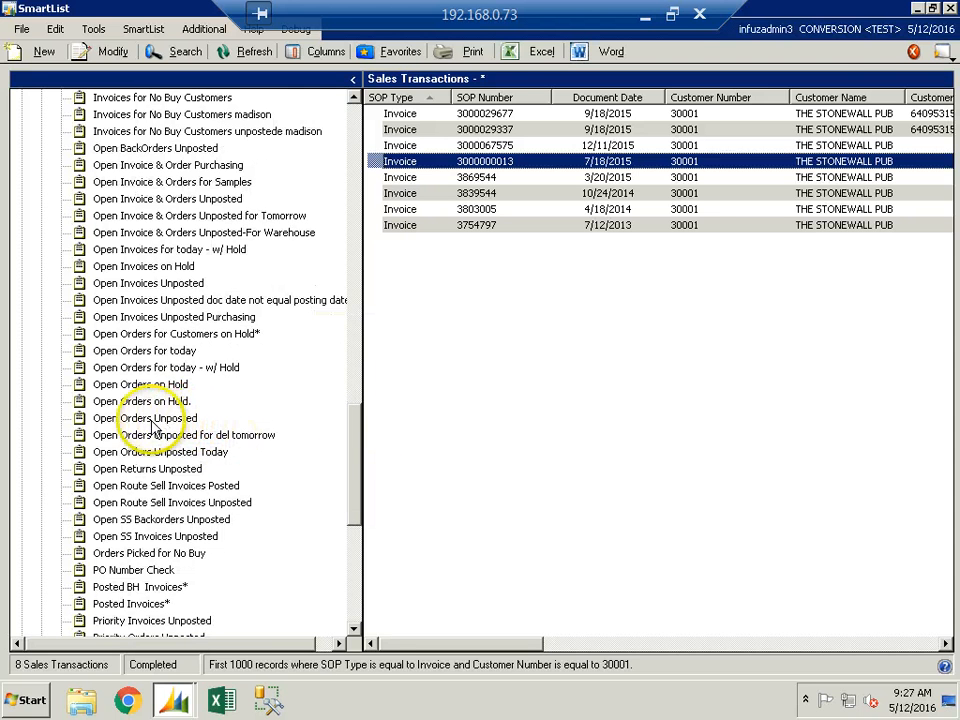
pyautogui.click(145, 419)
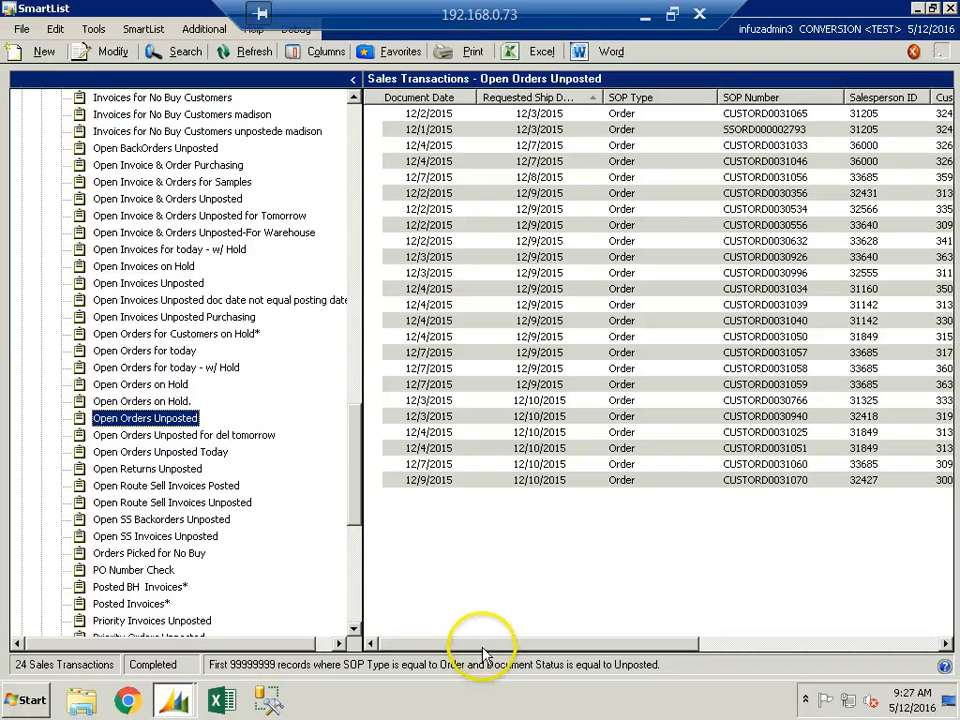
pyautogui.moveTo(484, 642); pyautogui.dragTo(833, 632)
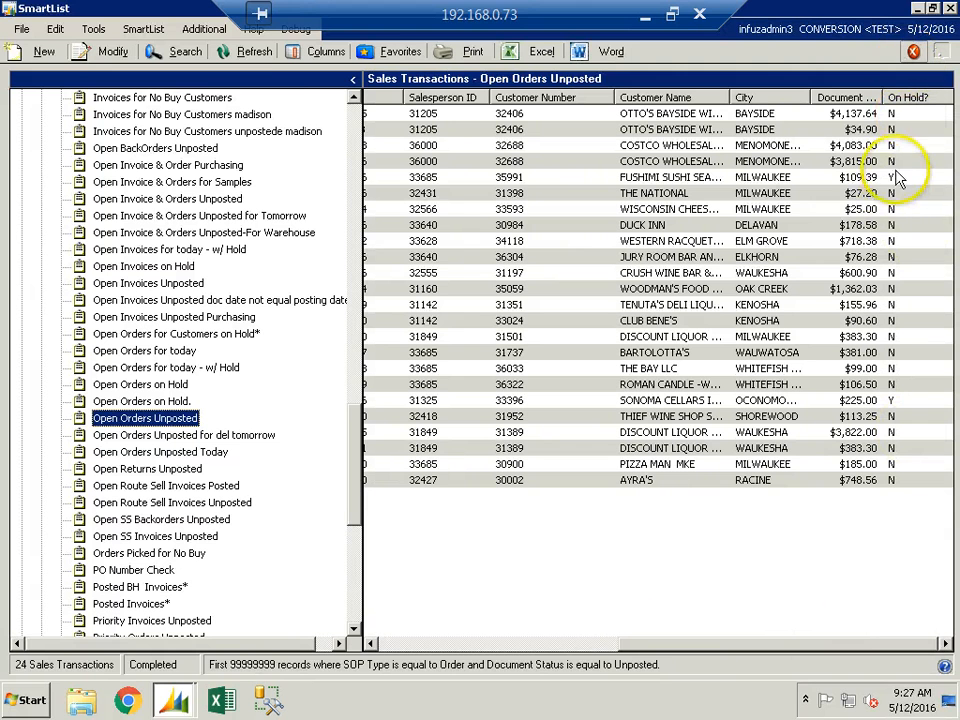
# Review the search definitions behind the Open Orders Unposted list without changing them, and close SmartList
pyautogui.click(189, 56)
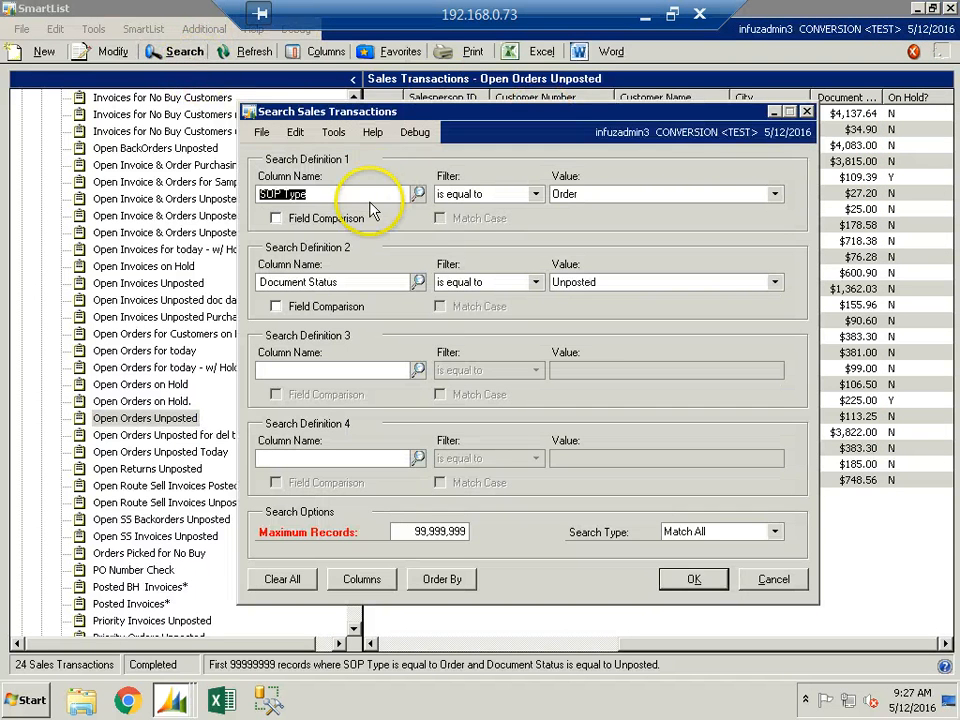
pyautogui.click(325, 196)
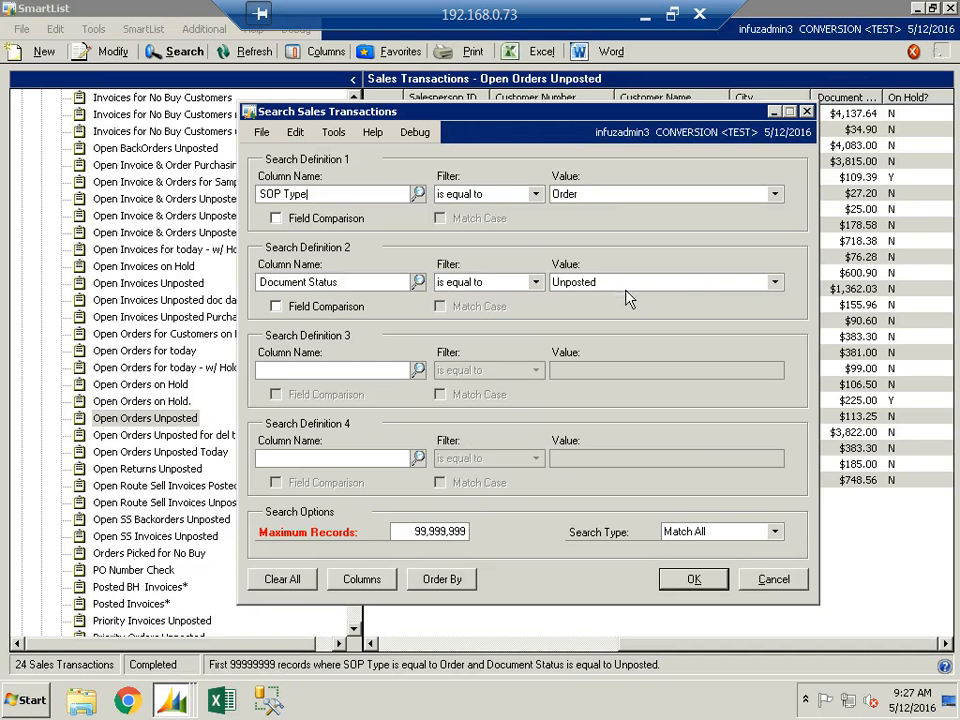
pyautogui.click(765, 581)
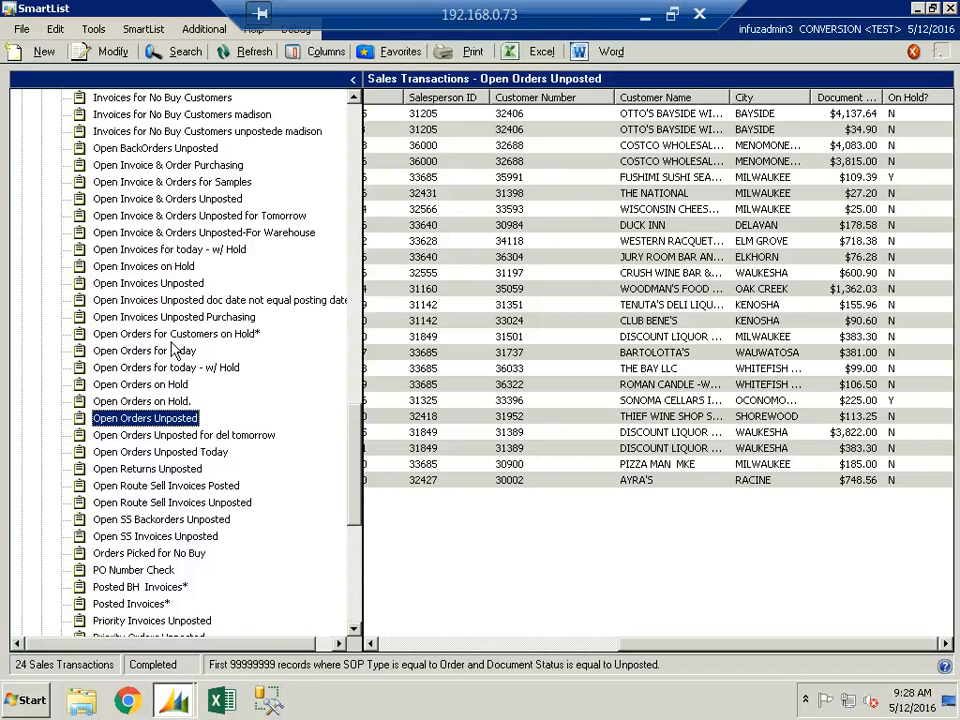
pyautogui.click(949, 9)
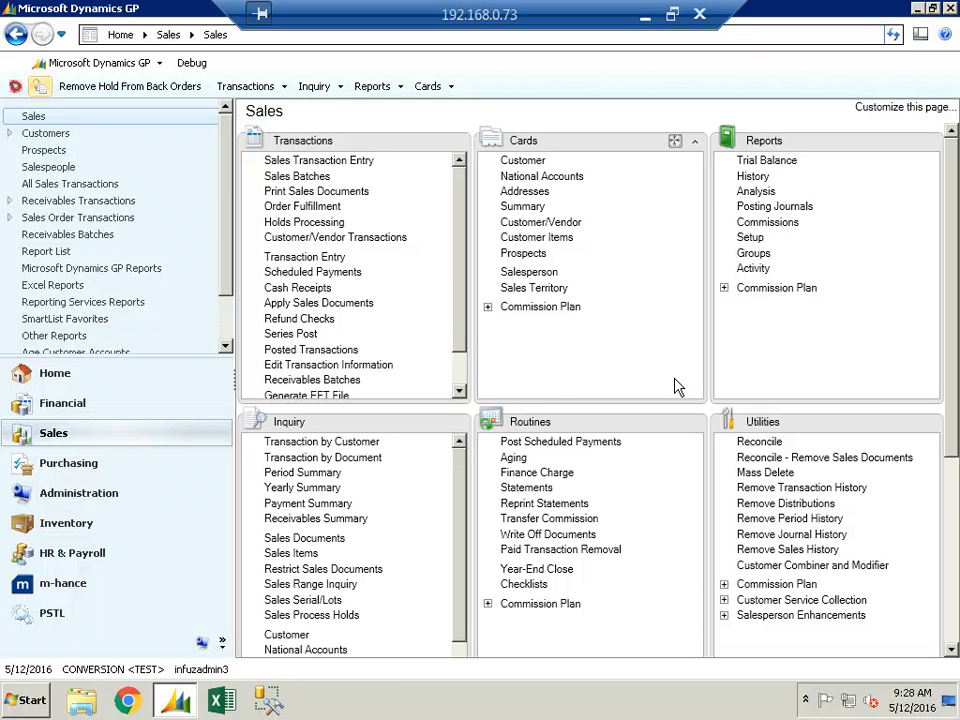
# Switch to Windows Explorer and open the Back Office folder in the Reports share on INFUZION-SQL01
pyautogui.click(84, 700)
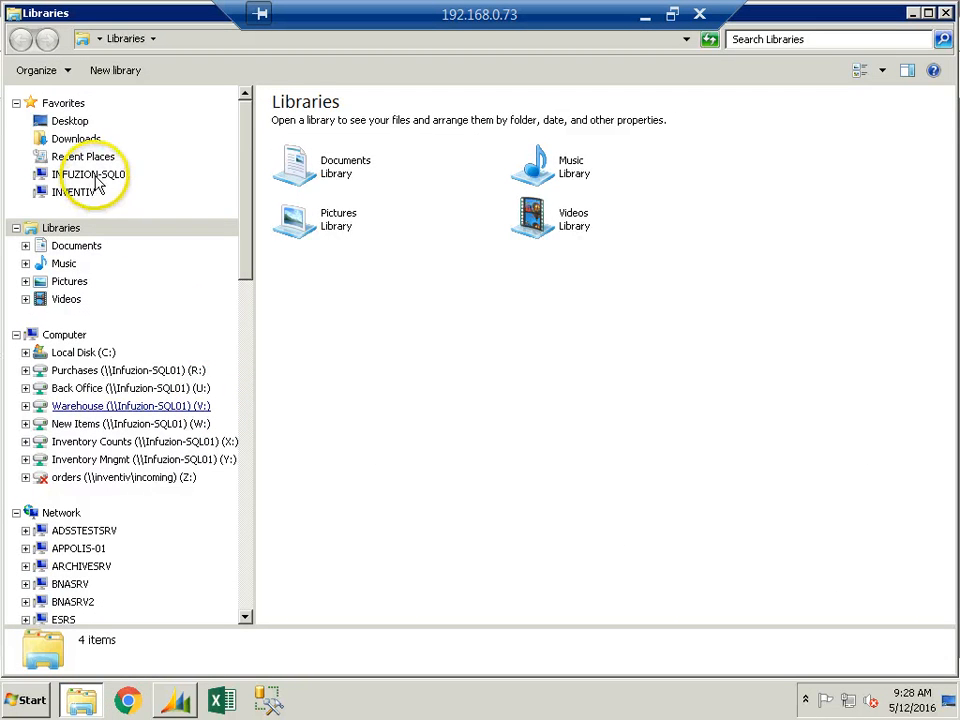
pyautogui.click(100, 176)
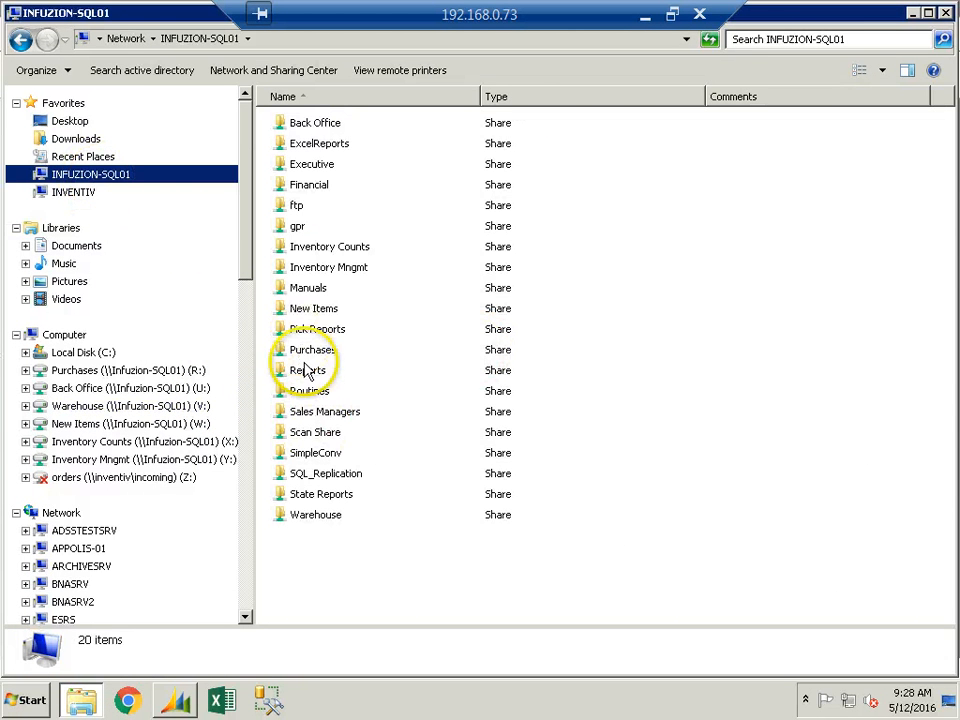
pyautogui.click(307, 372)
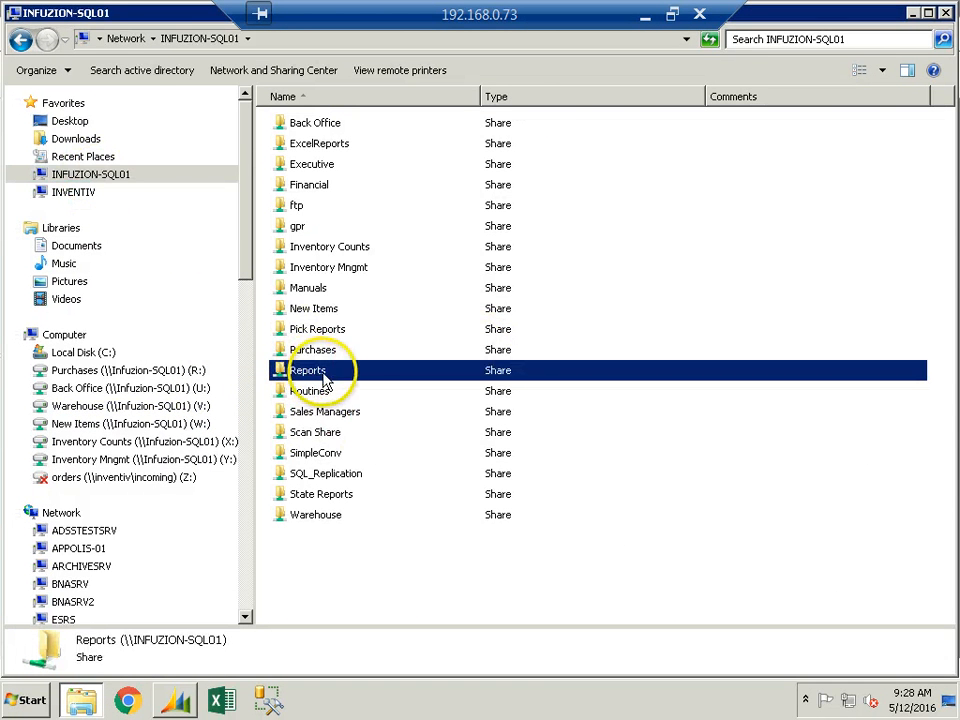
pyautogui.doubleClick(318, 372)
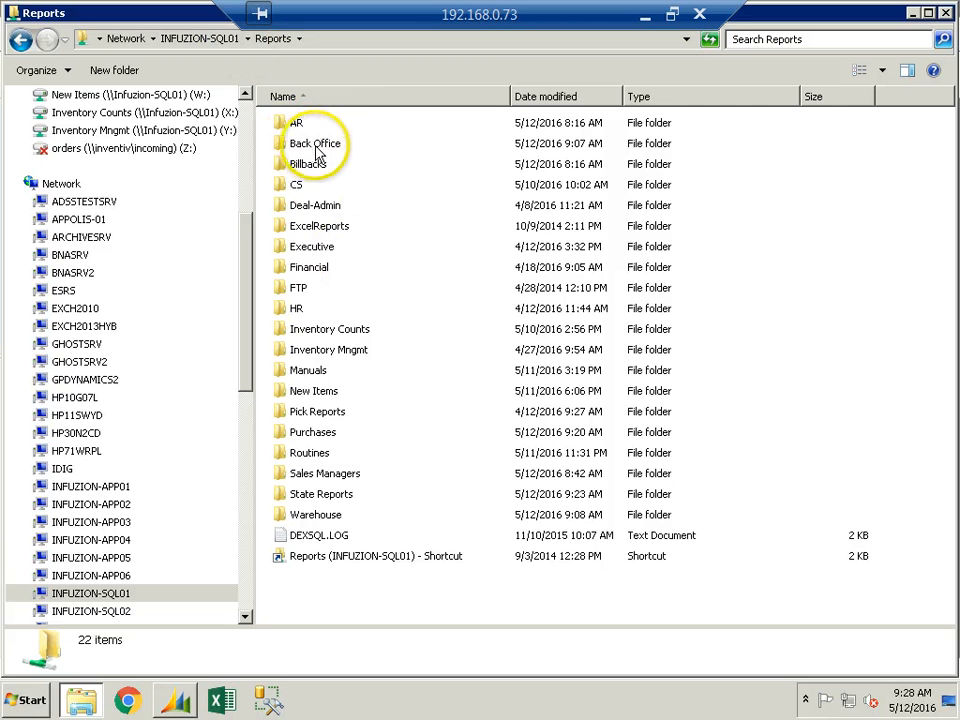
pyautogui.moveTo(340, 148)
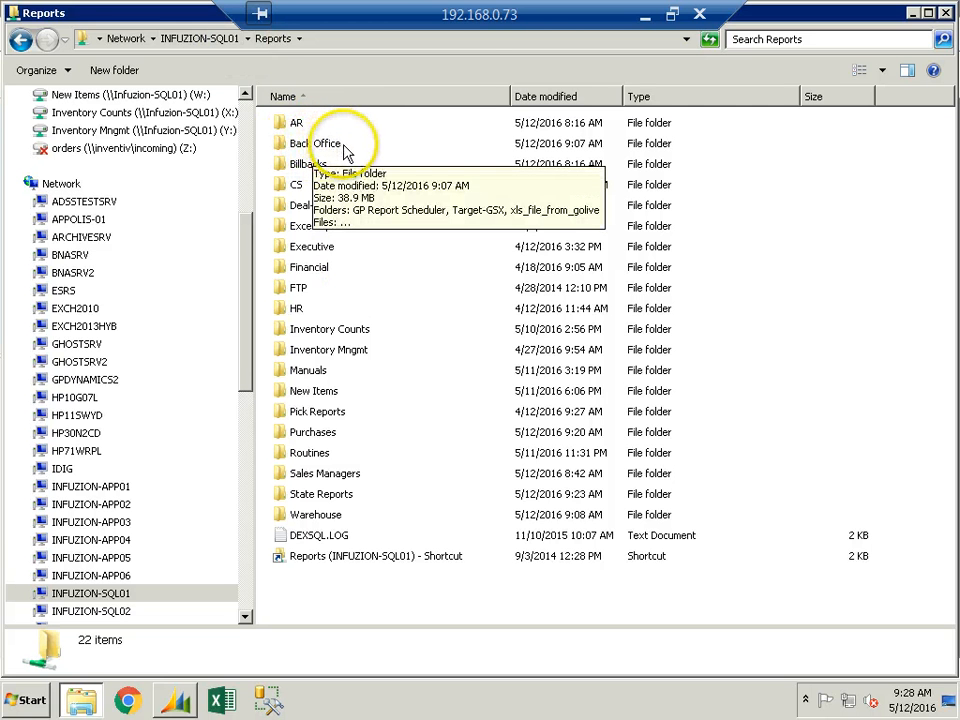
pyautogui.click(346, 150)
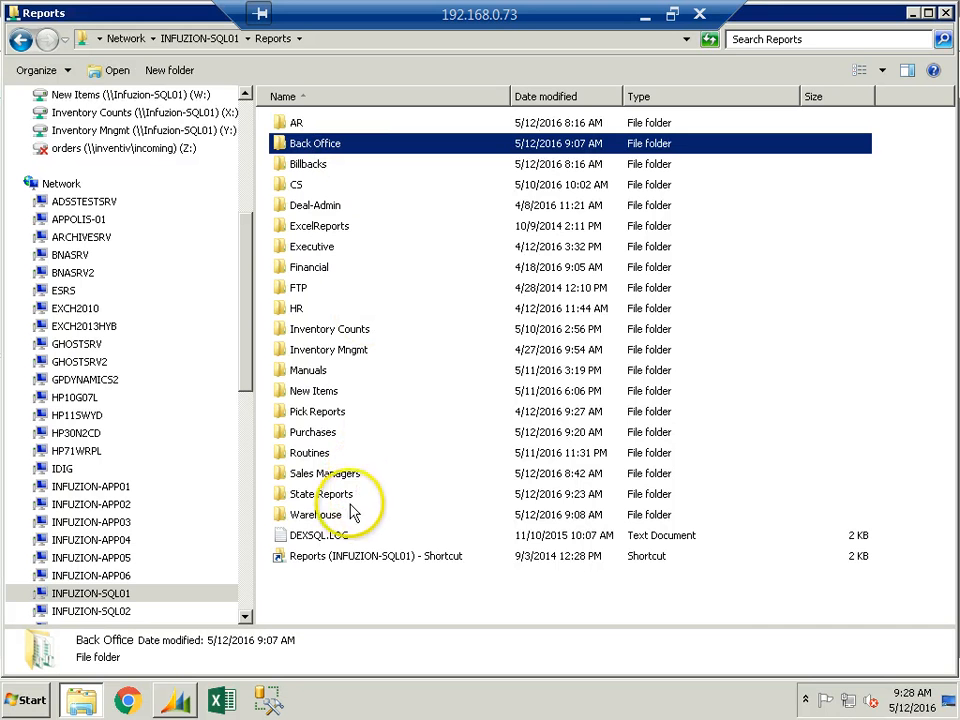
pyautogui.doubleClick(330, 143)
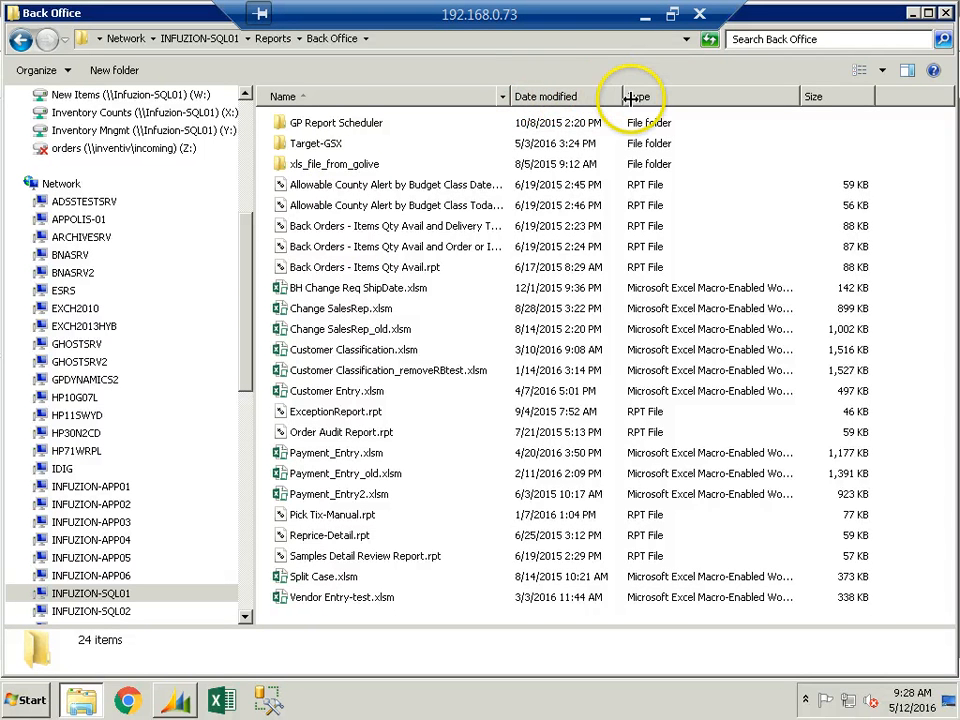
# Widen the Name column and look over the Crystal report and macro-enabled Excel files in the Back Office folder
pyautogui.moveTo(510, 98); pyautogui.dragTo(630, 105)
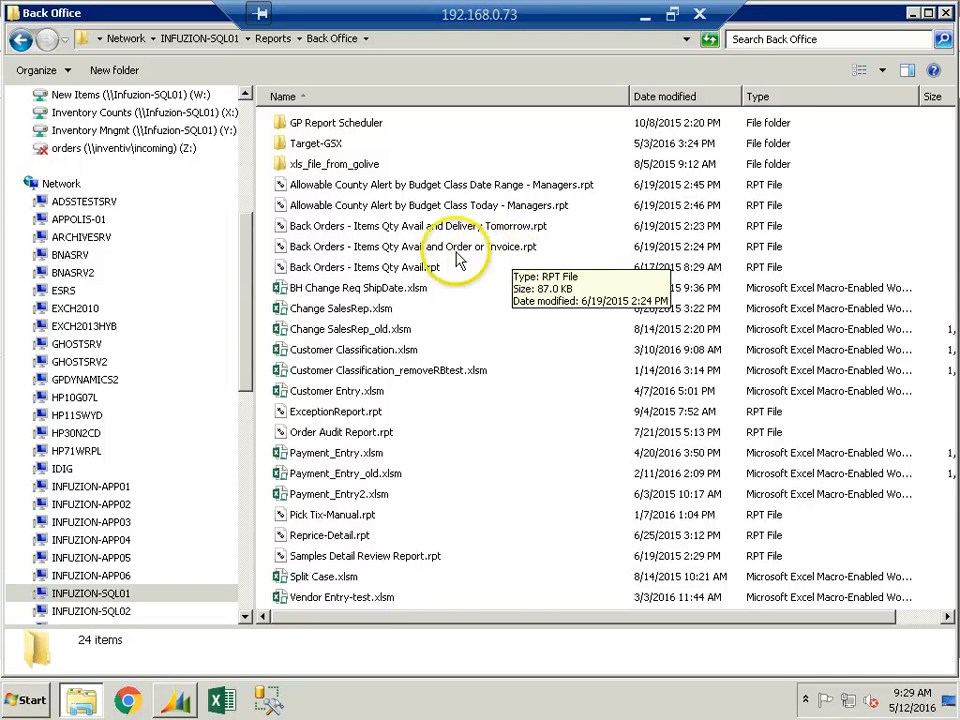
pyautogui.click(388, 272)
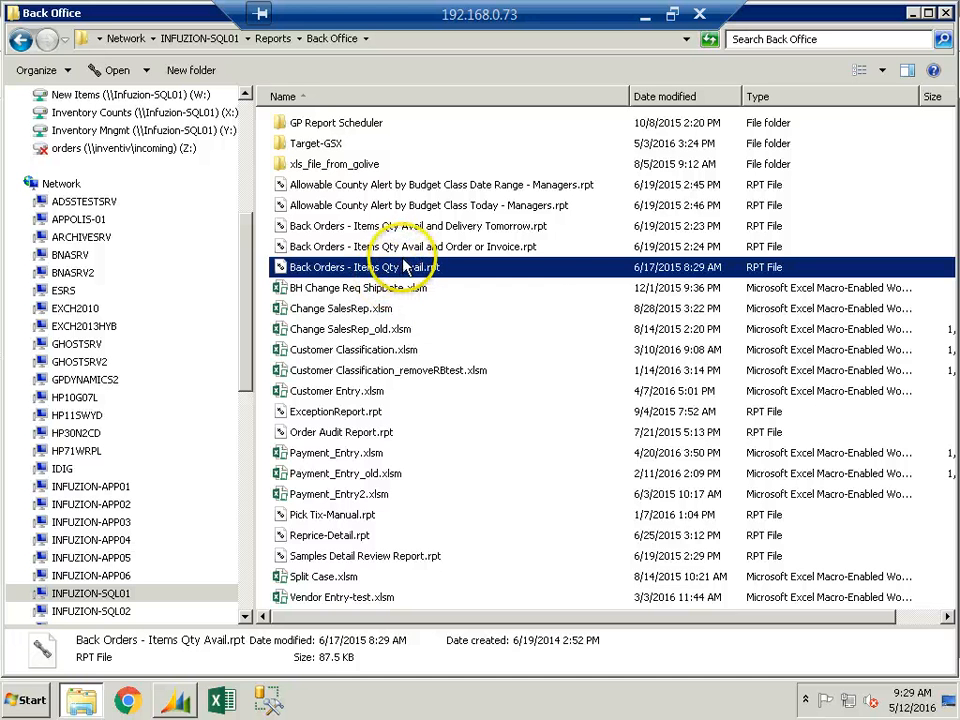
pyautogui.click(355, 414)
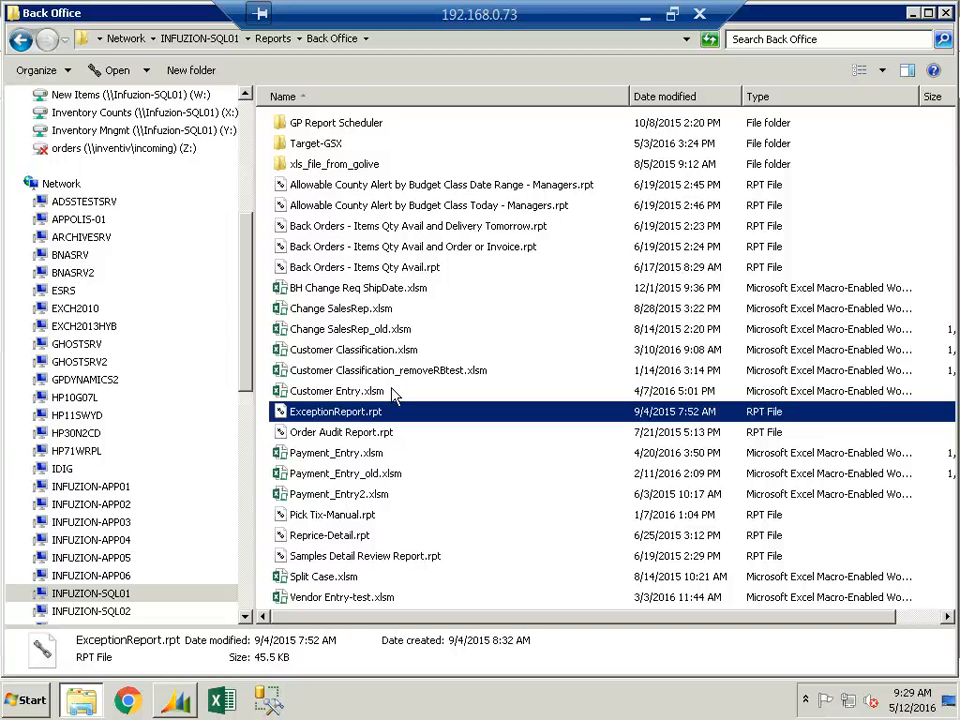
pyautogui.click(476, 185)
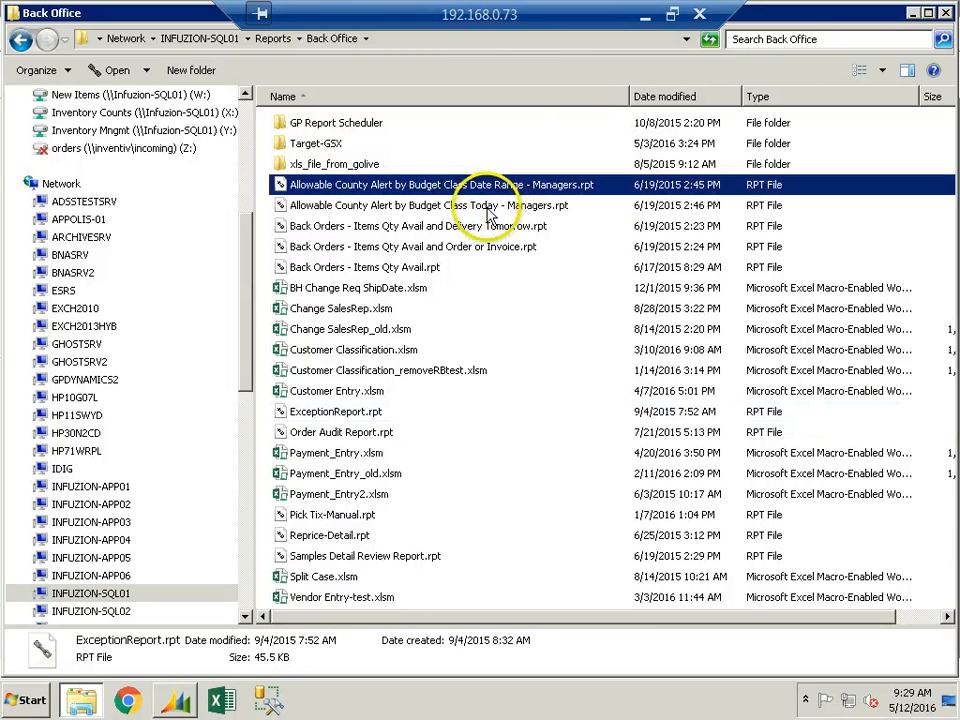
pyautogui.click(478, 246)
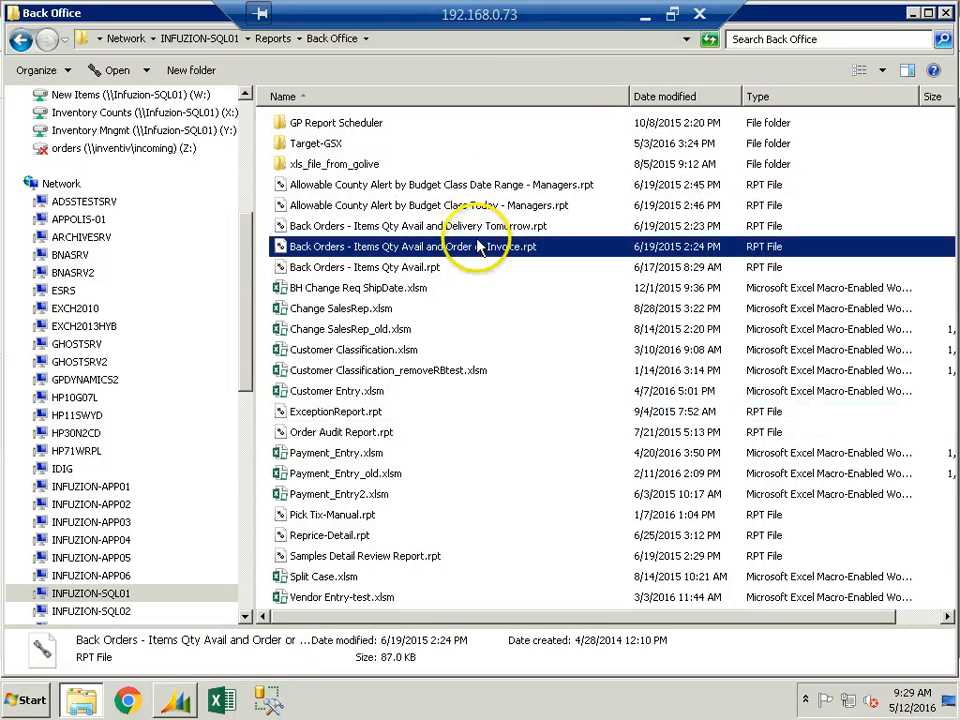
pyautogui.click(396, 288)
pyautogui.click(398, 328)
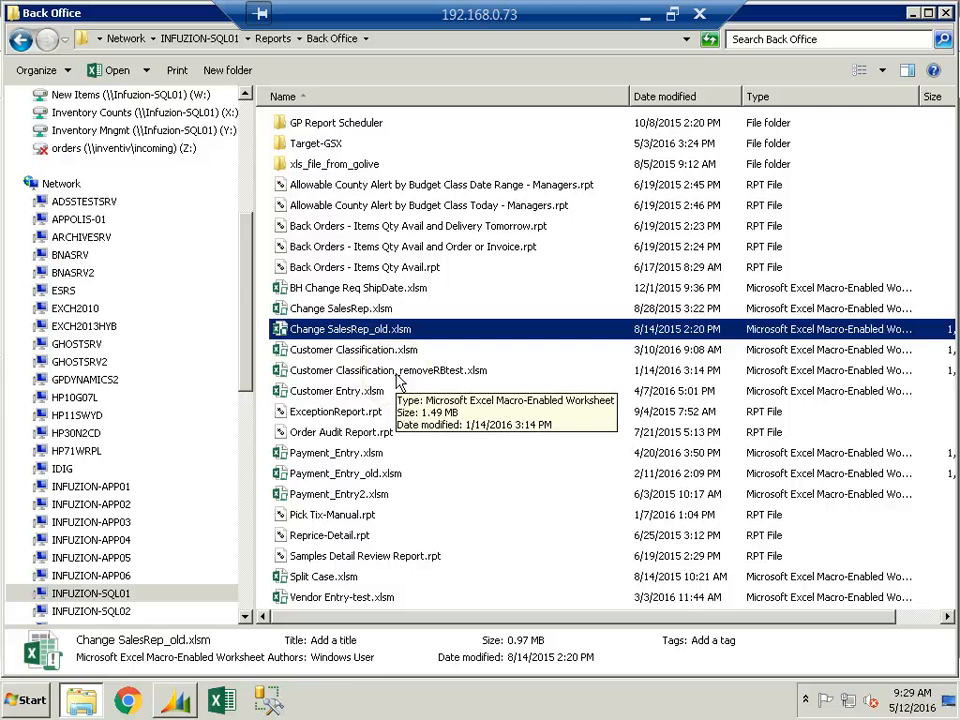
# Open the Customer Entry.xlsm workbook from the Back Office folder, look over its customer entry form, and close it without entering data
pyautogui.click(379, 396)
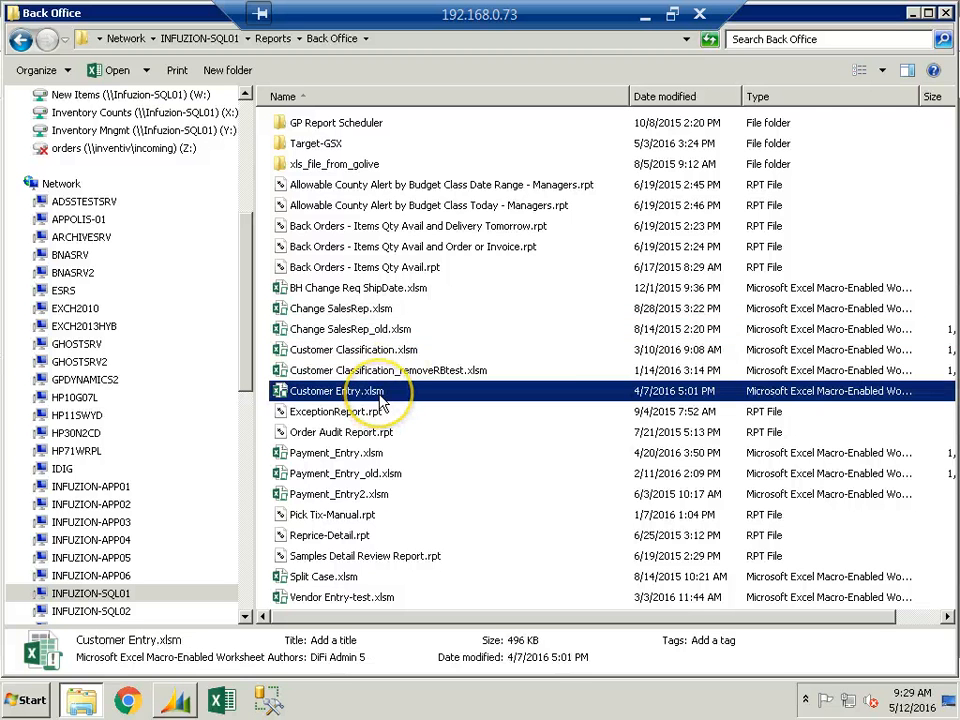
pyautogui.doubleClick(379, 396)
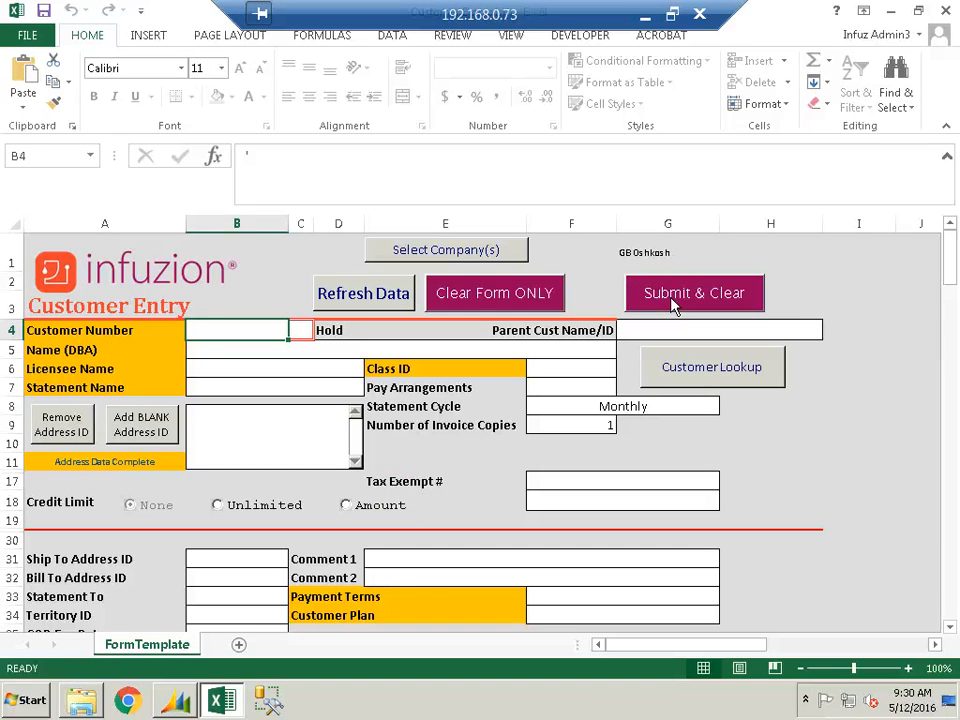
pyautogui.click(946, 12)
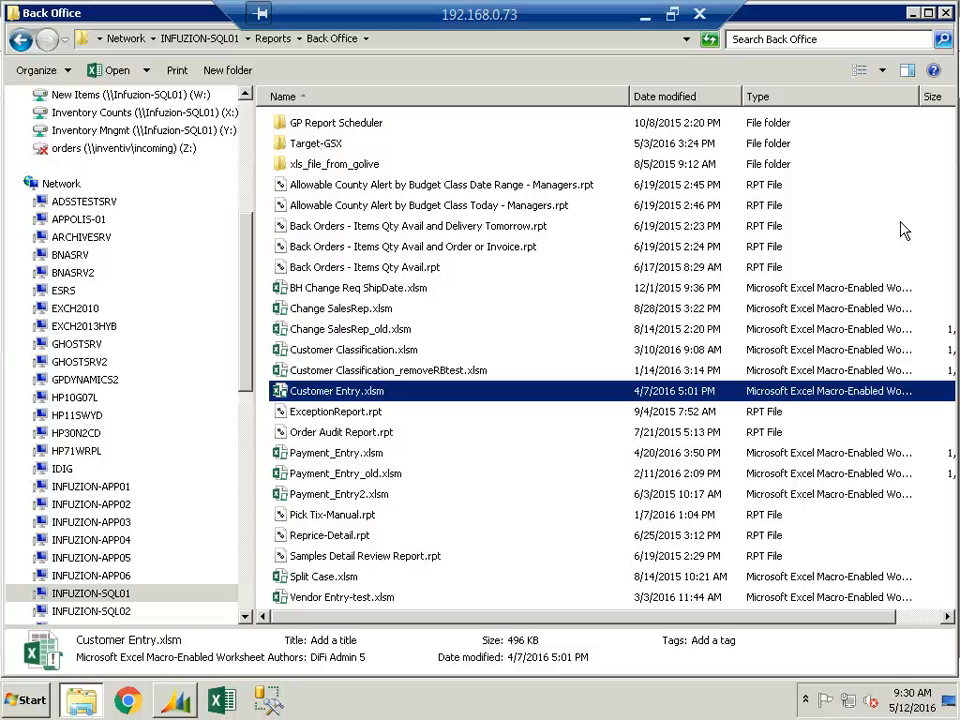
# Close the Back Office folder window and return to the Home page in Microsoft Dynamics GP
pyautogui.click(949, 13)
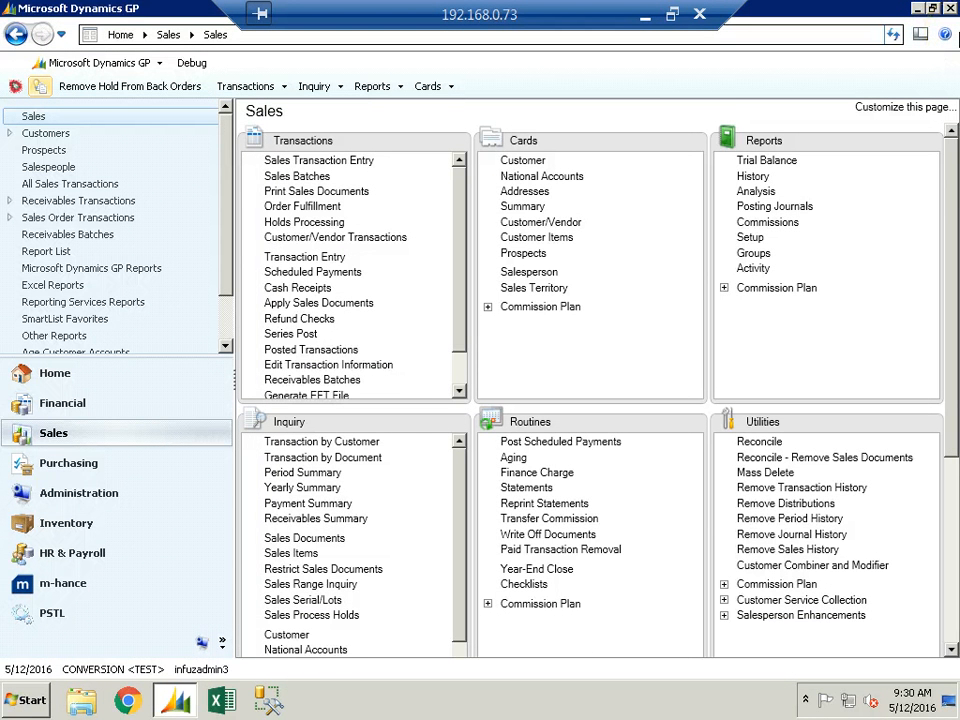
pyautogui.click(161, 372)
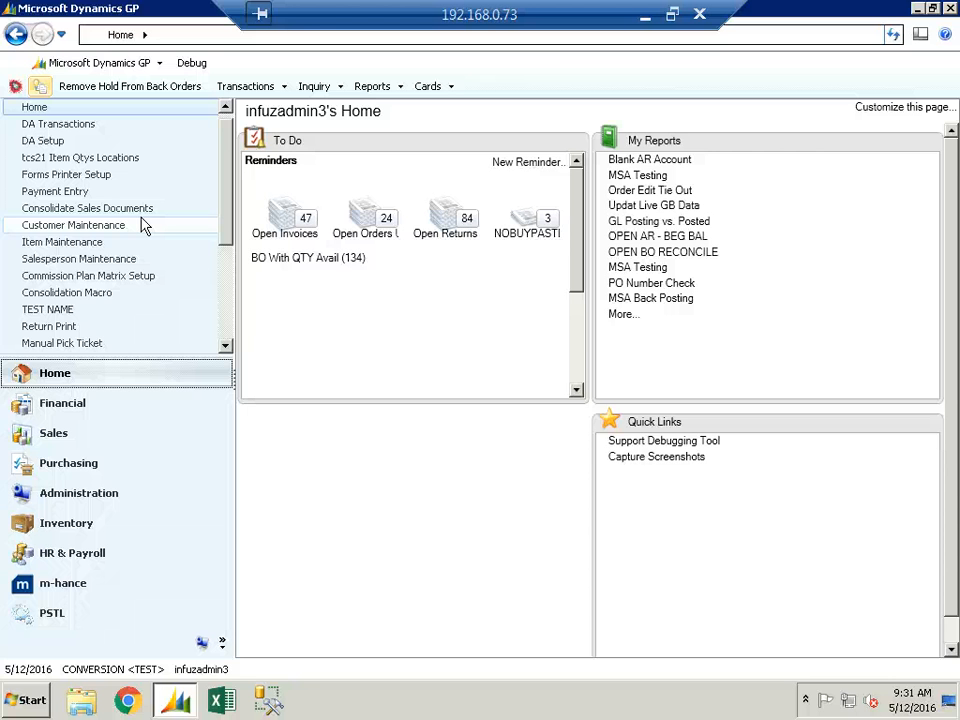
pyautogui.click(644, 15)
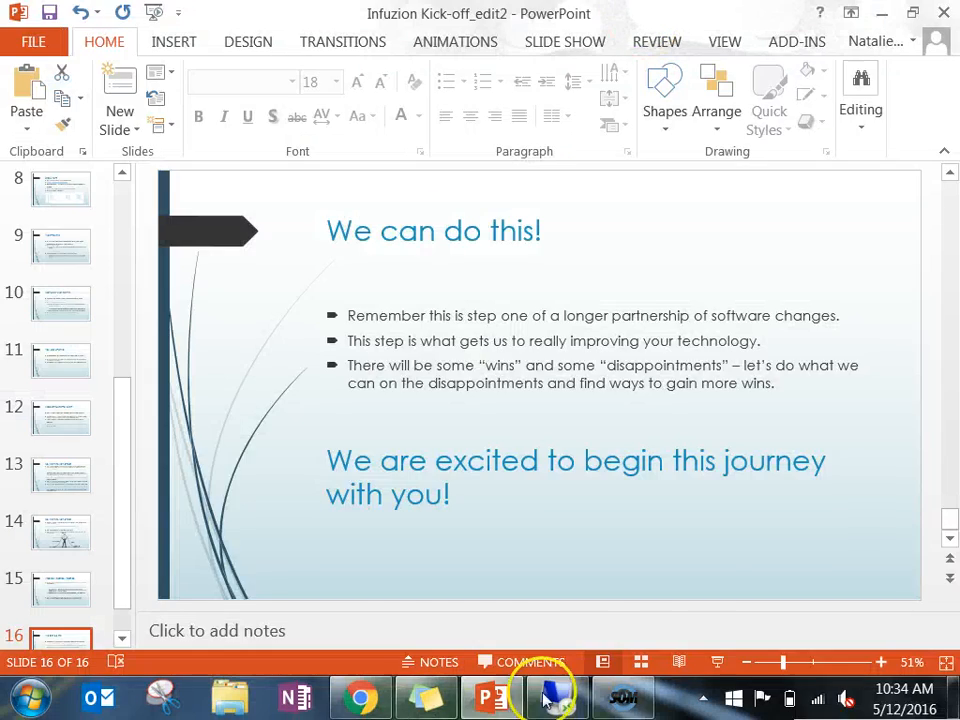
pyautogui.click(621, 697)
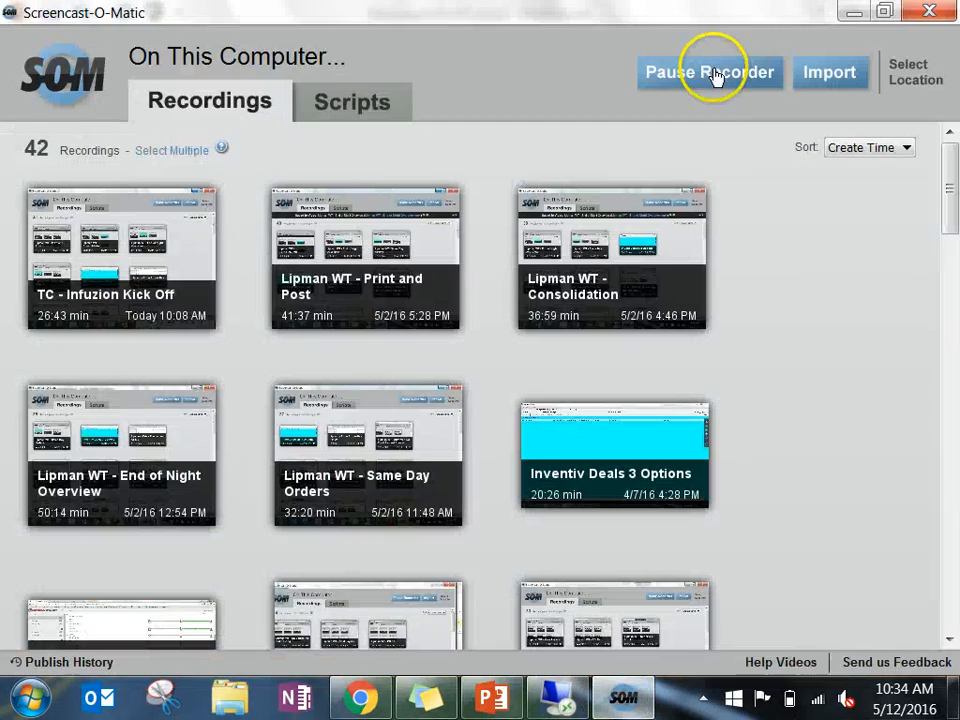